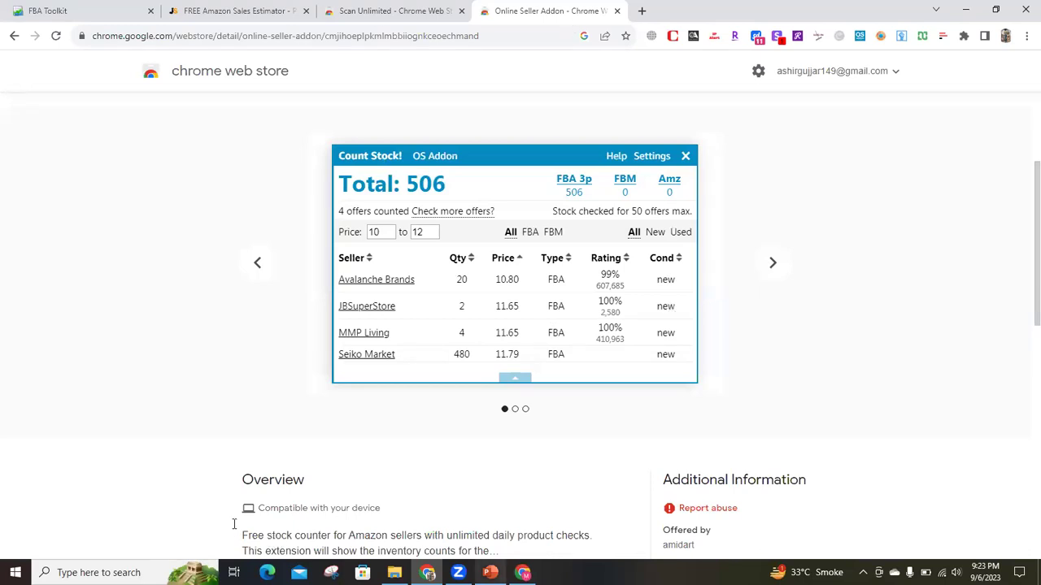
Step: Search 'fba revenue calculator us' in a new tab and open Amazon's FBA Revenue Calculator
left_click(491, 572)
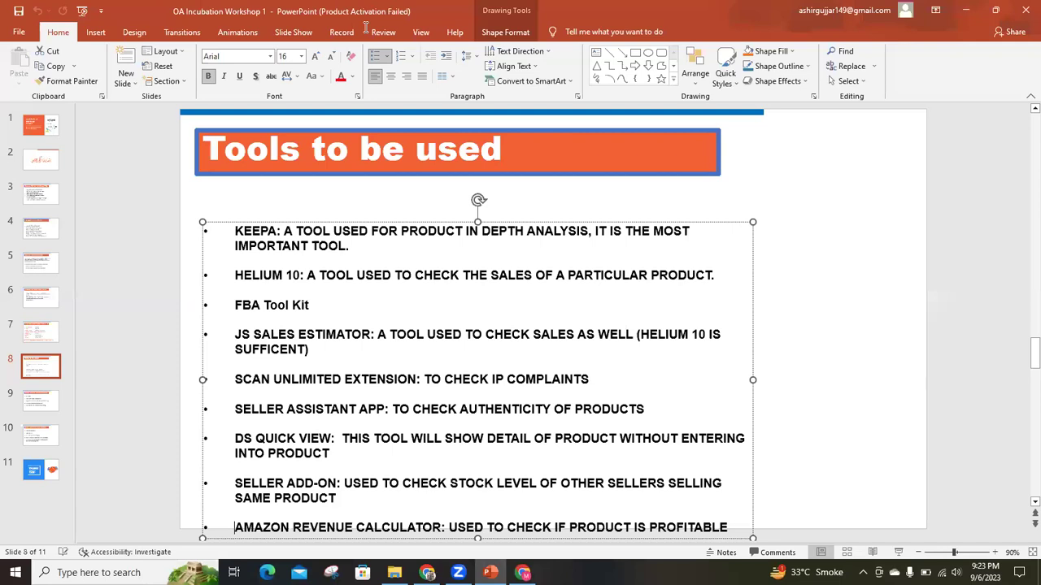
key("alt+Tab")
key("ctrl+t")
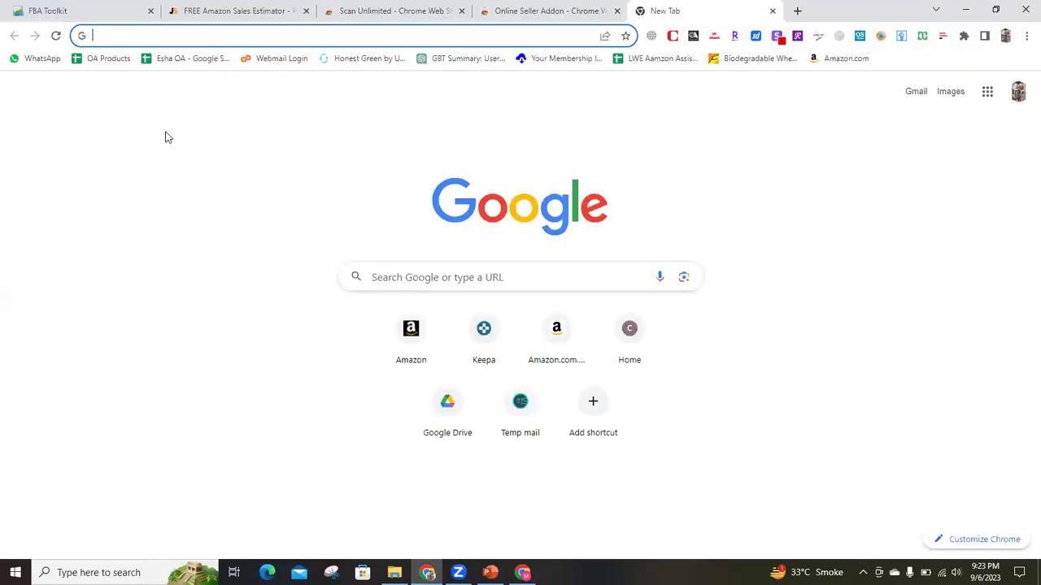
type("fba")
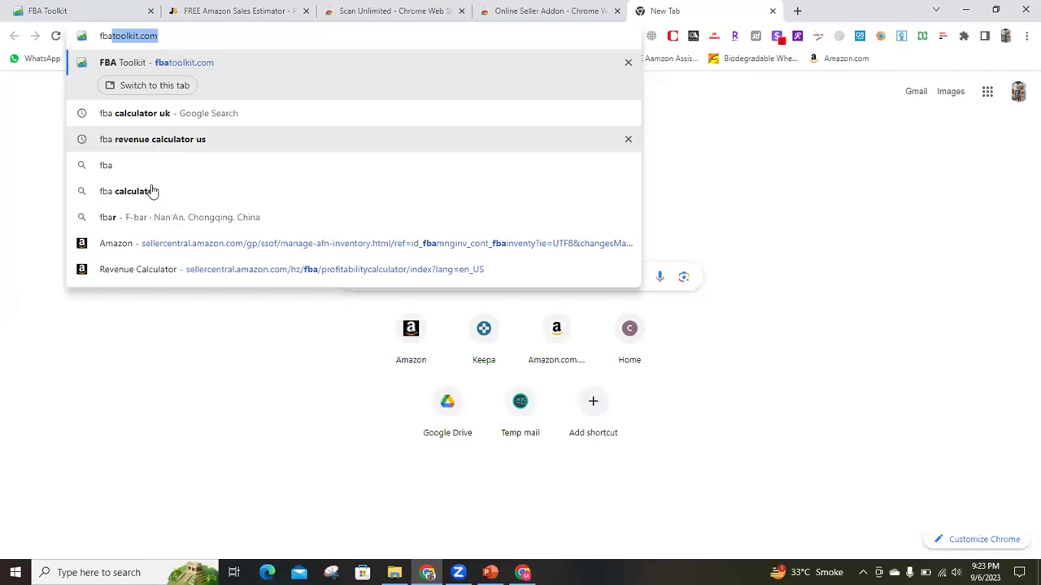
left_click(167, 190)
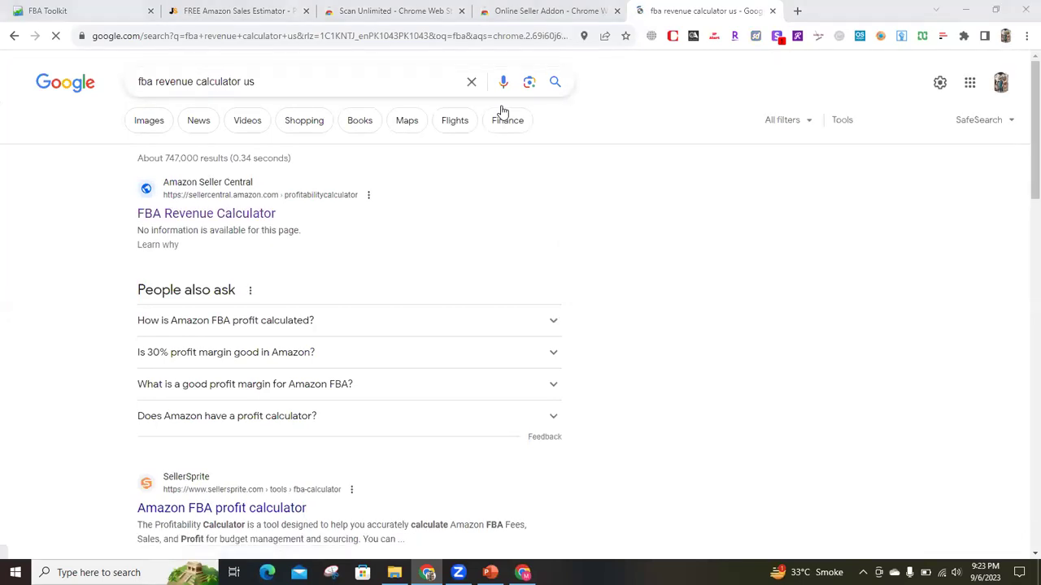
left_click(214, 217)
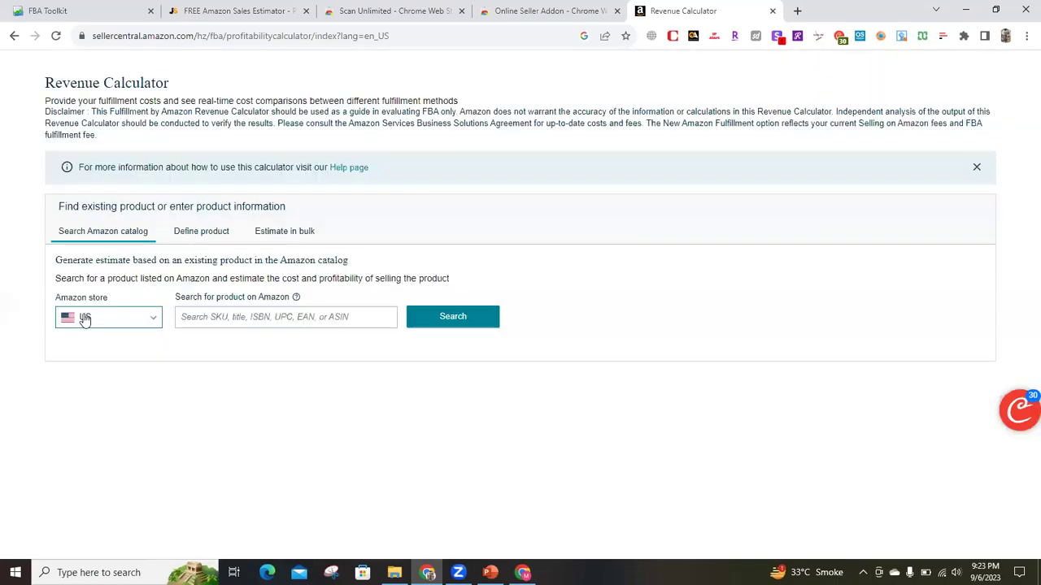
Step: Dismiss the sign-in prompt and look up ASIN B08YDDMSB9 (Nike Men's Killshot 2) in the calculator
left_click(112, 328)
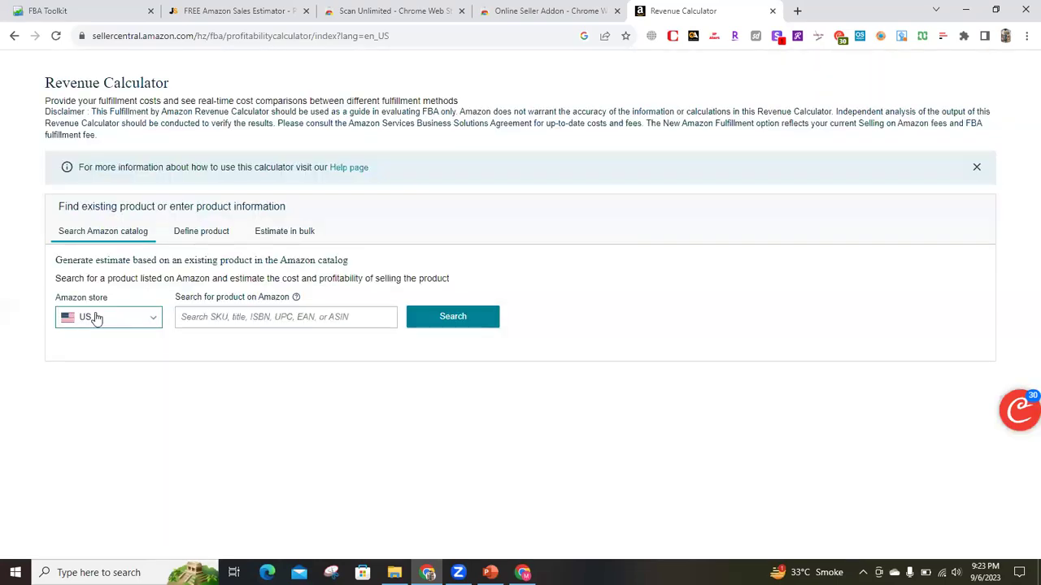
left_click(249, 319)
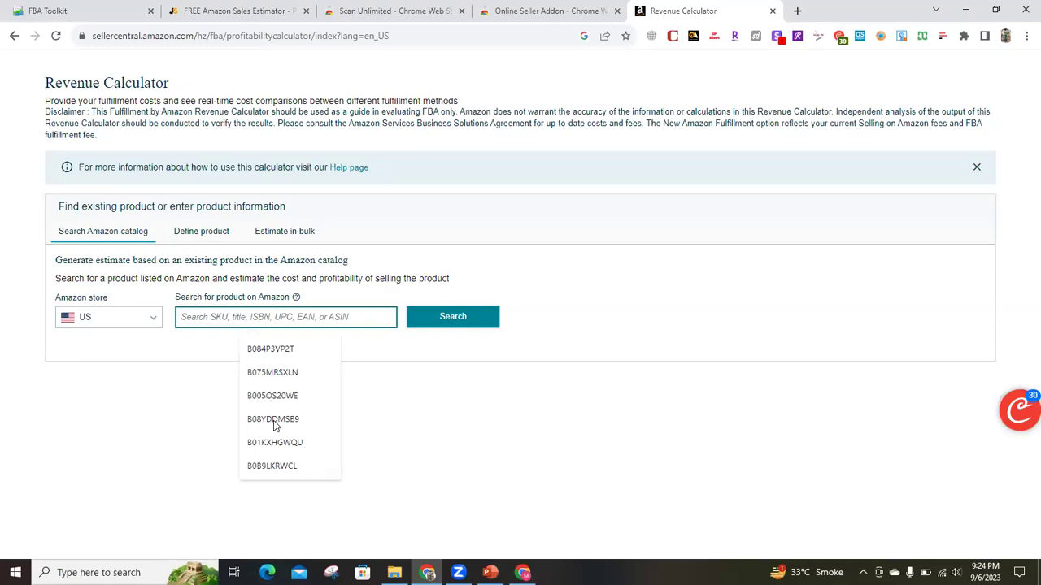
key("Down")
key("Down")
key("Down")
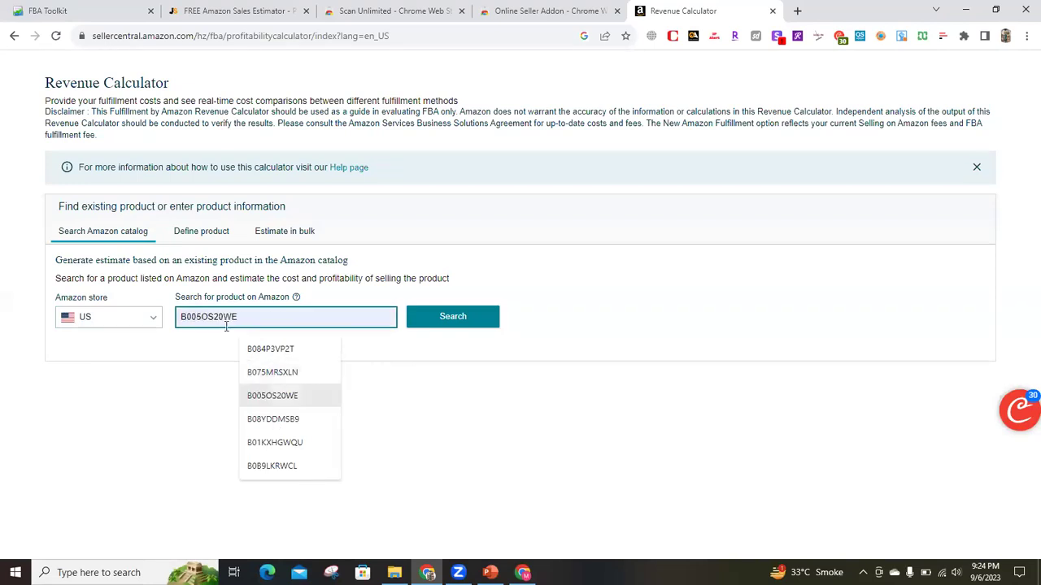
key("Down")
key("Return")
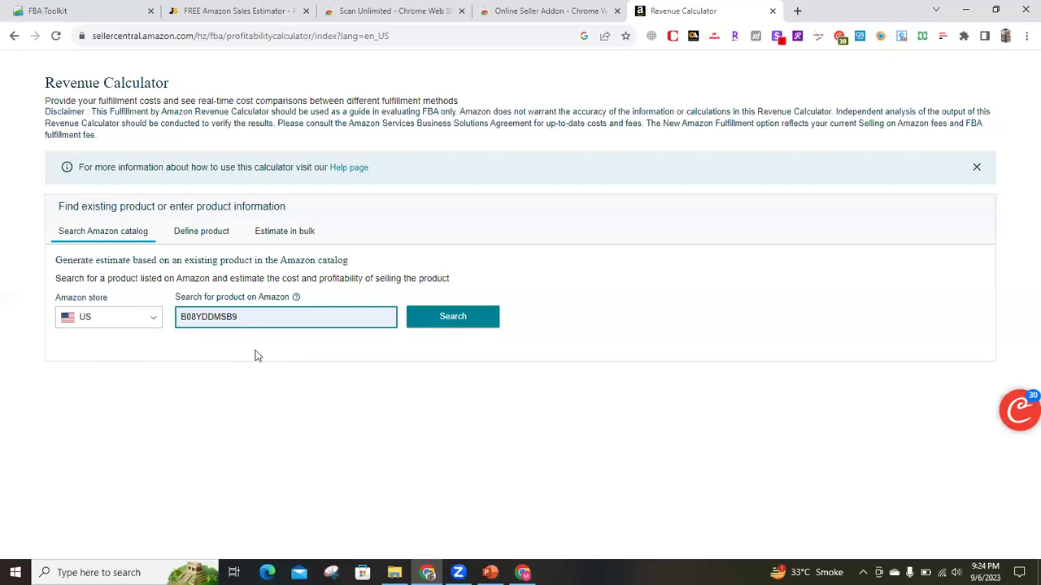
key("Return")
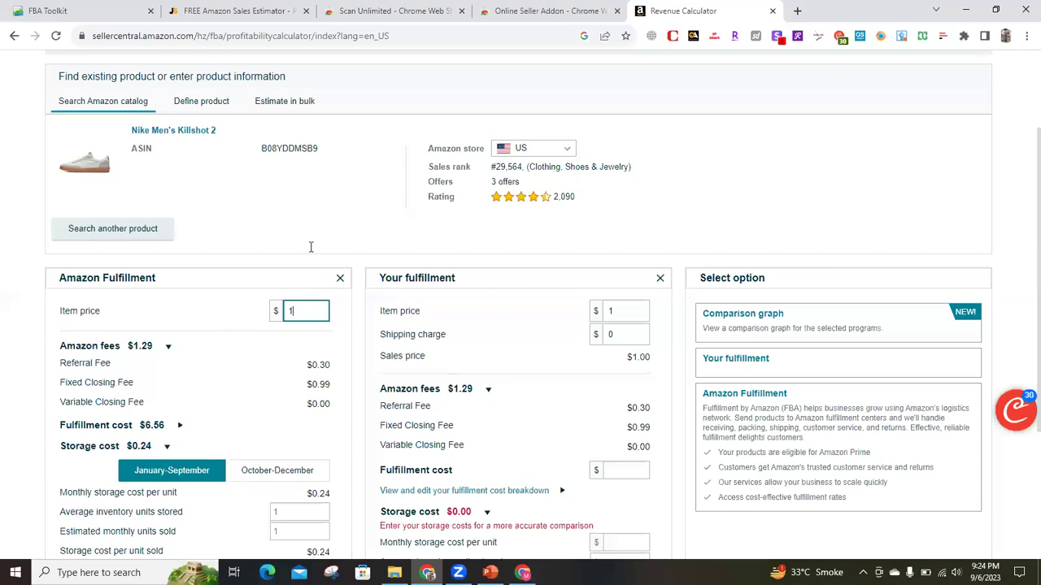
Step: Set the Amazon Fulfillment item price to $67, giving $11.04 fees and $48.39 net profit
scroll(310, 246, "down", 1)
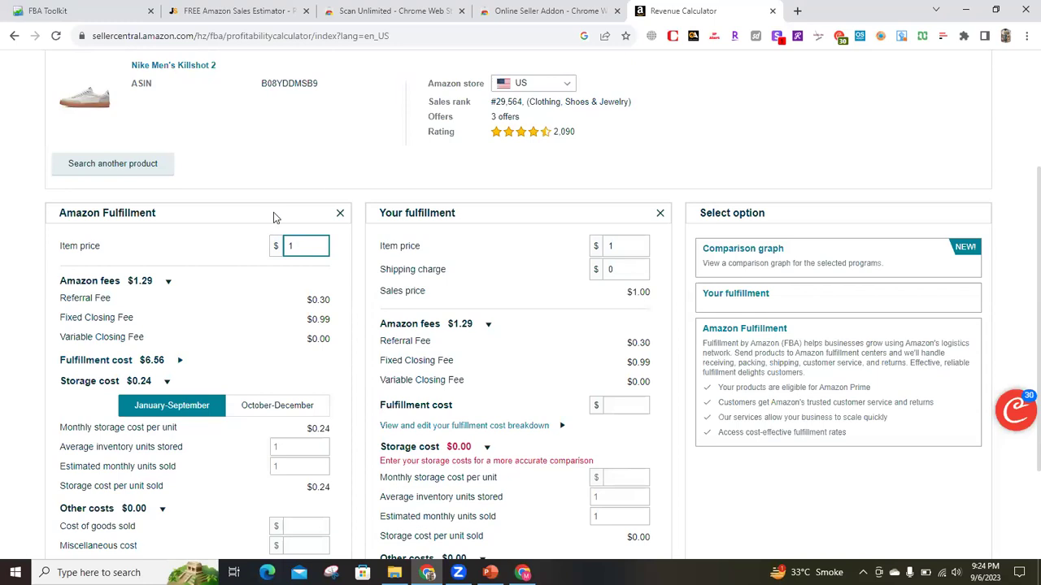
type("67")
left_click(312, 174)
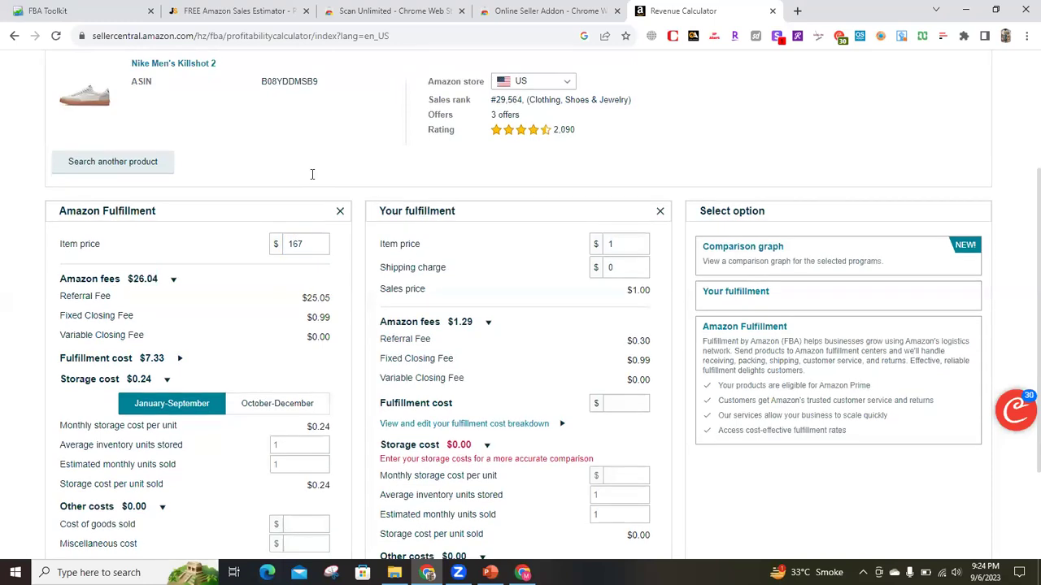
scroll(311, 174, "down", 1)
left_click(309, 175)
key("Home")
key("Delete")
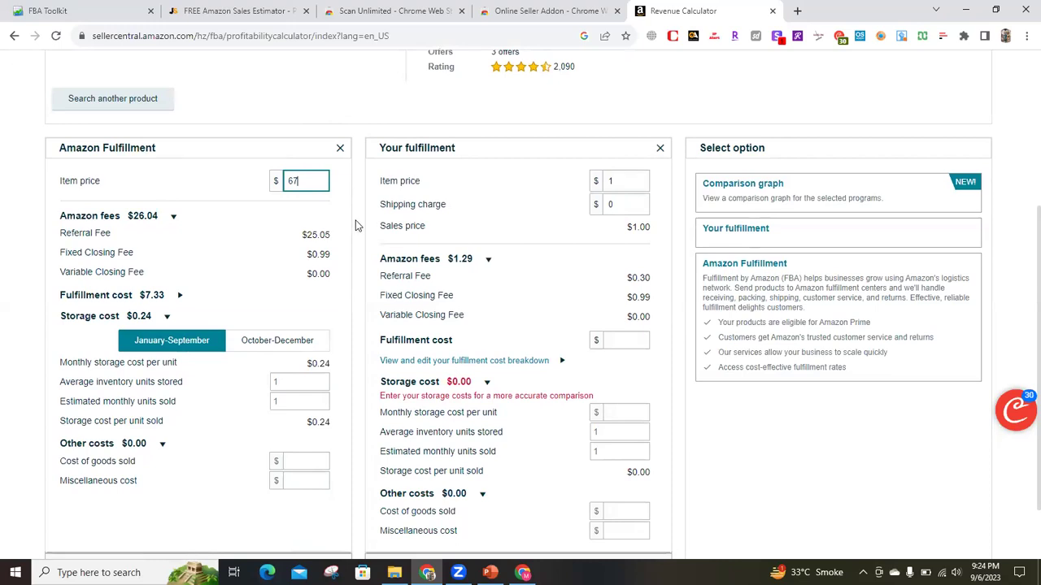
left_click(293, 193)
left_click(313, 183)
Step: Enter a miscellaneous cost of $2 and a cost of goods sold of $35
key("ctrl+a")
scroll(306, 376, "down", 1)
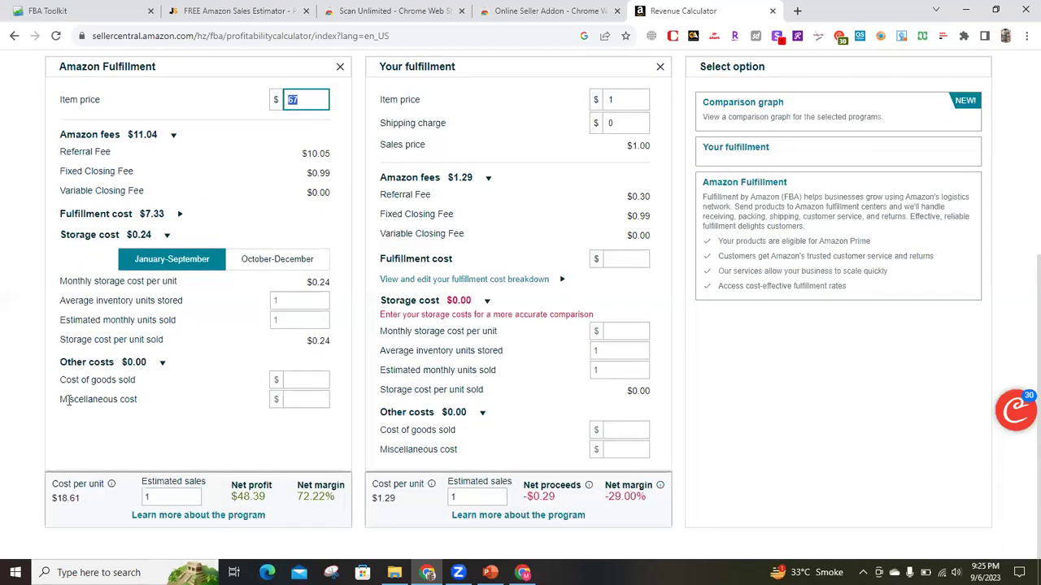
left_click(147, 394)
left_click_drag(97, 400, 59, 400)
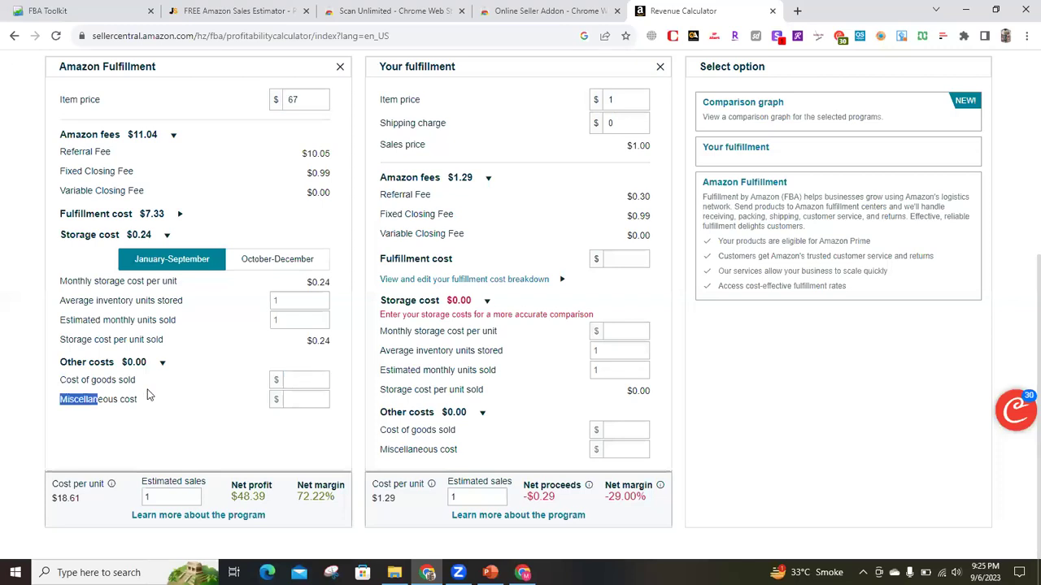
left_click(308, 402, "shift")
left_click(309, 403)
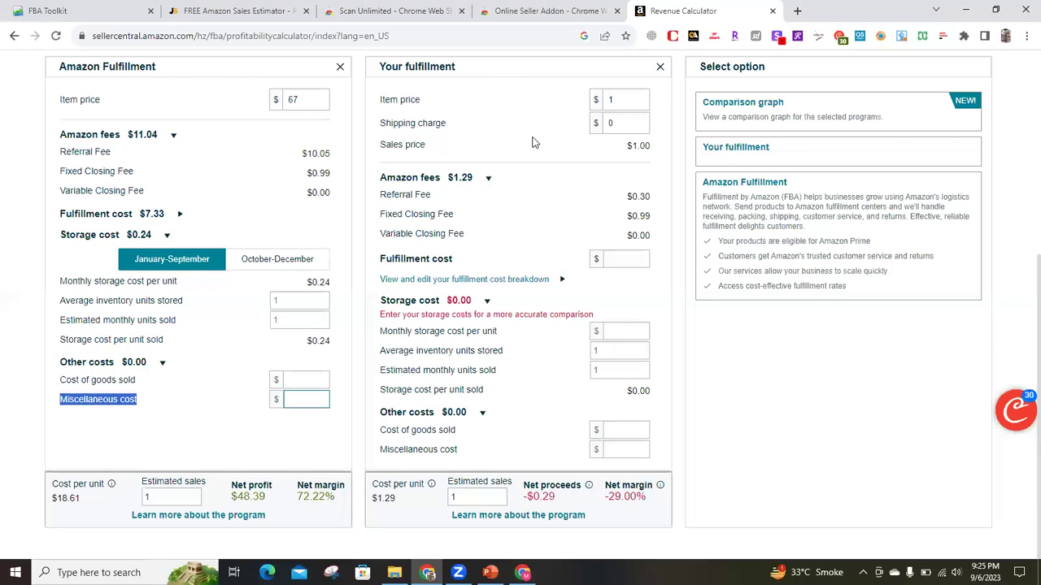
type("2")
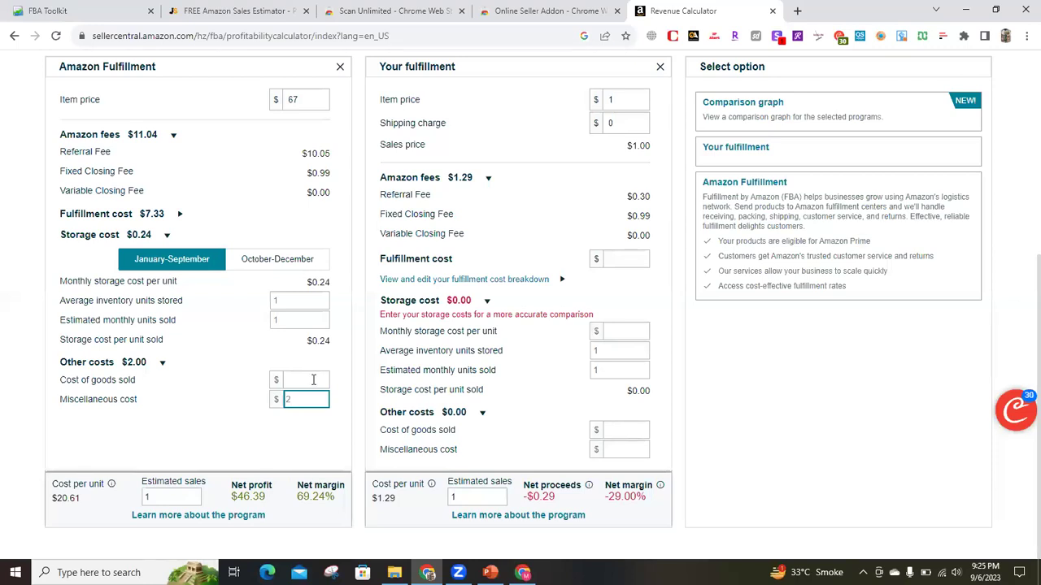
left_click(313, 380)
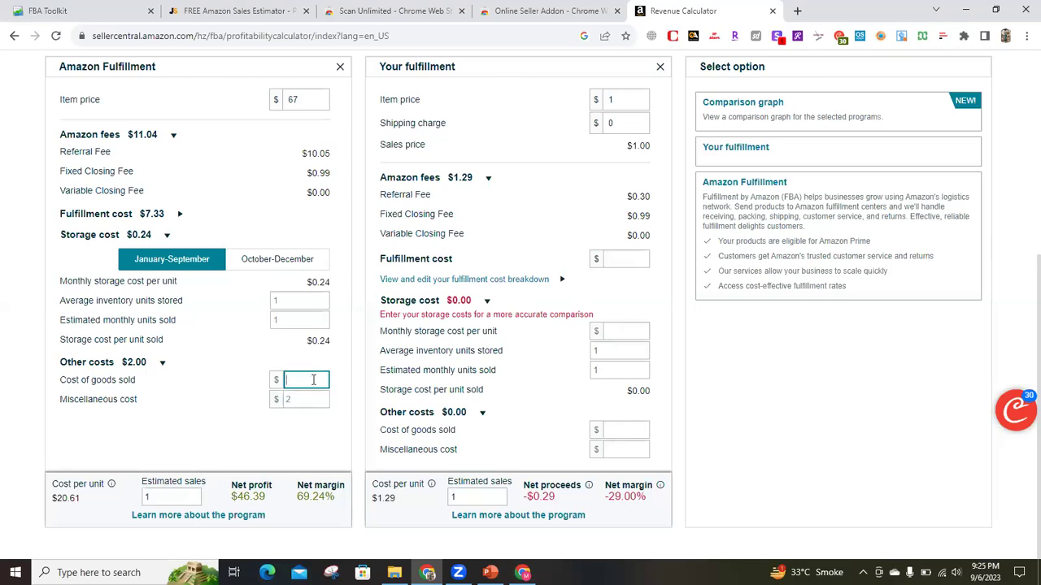
type("35")
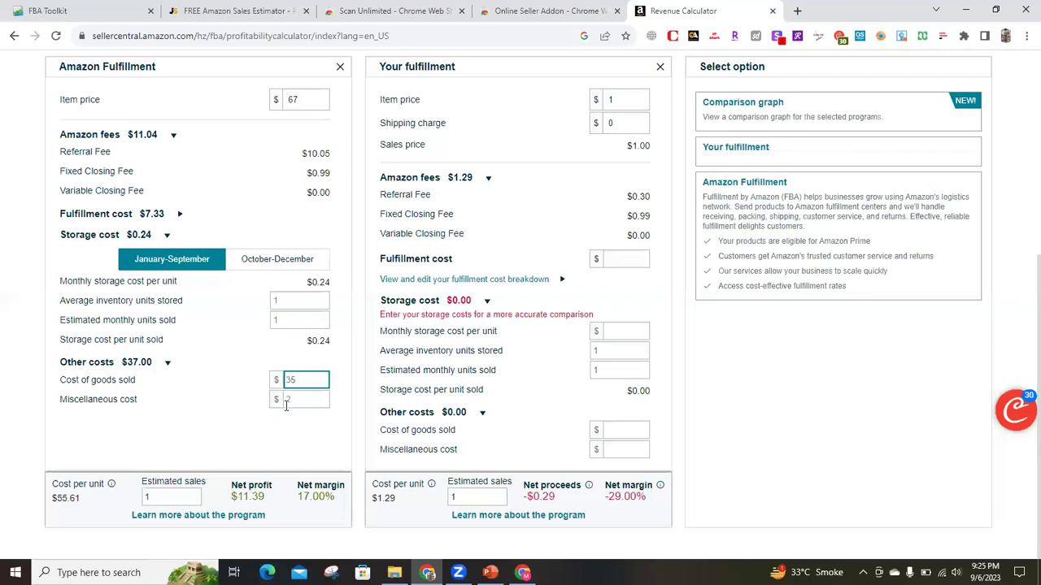
left_click(306, 399)
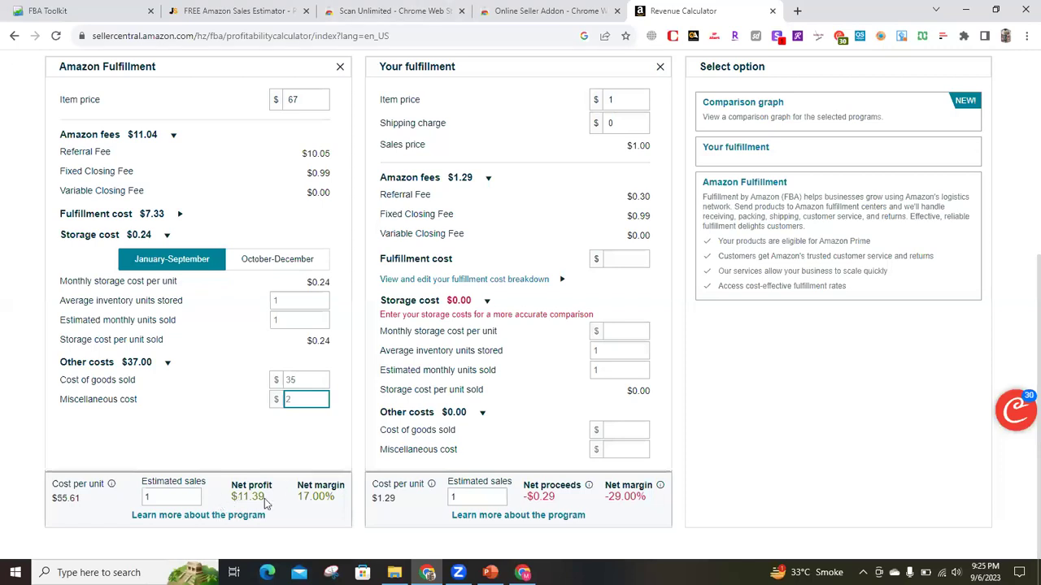
Step: Change estimated sales to 15, raising net profit to $170.84
left_click_drag(269, 503, 184, 504)
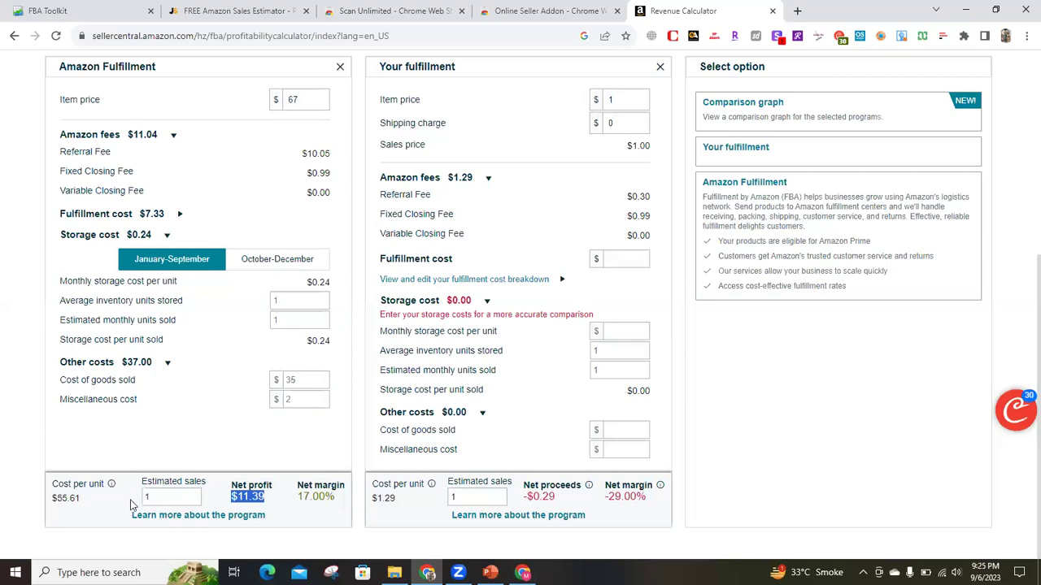
double_click(163, 498)
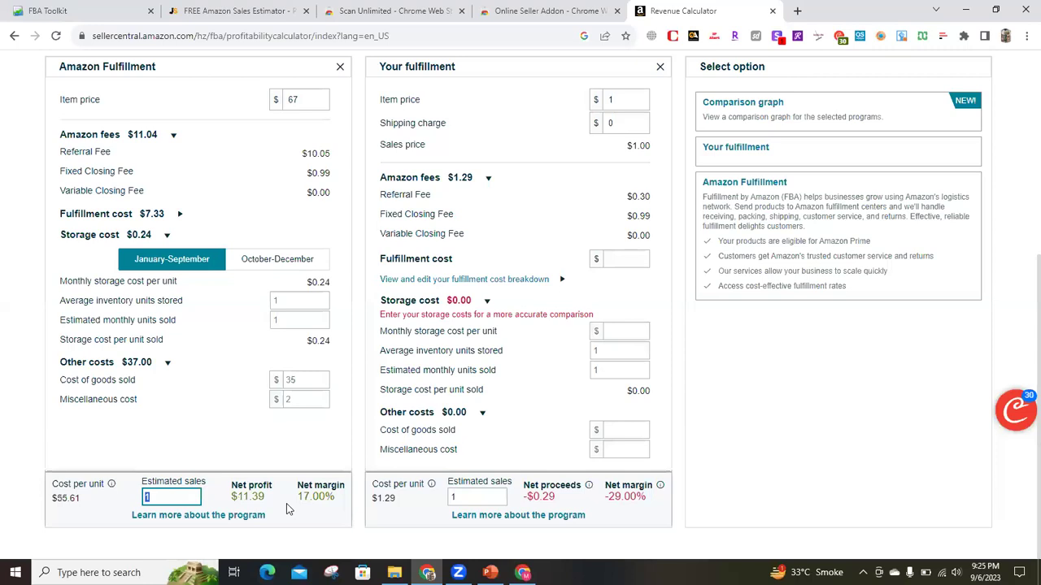
left_click(170, 495)
left_click(170, 494)
left_click(170, 495)
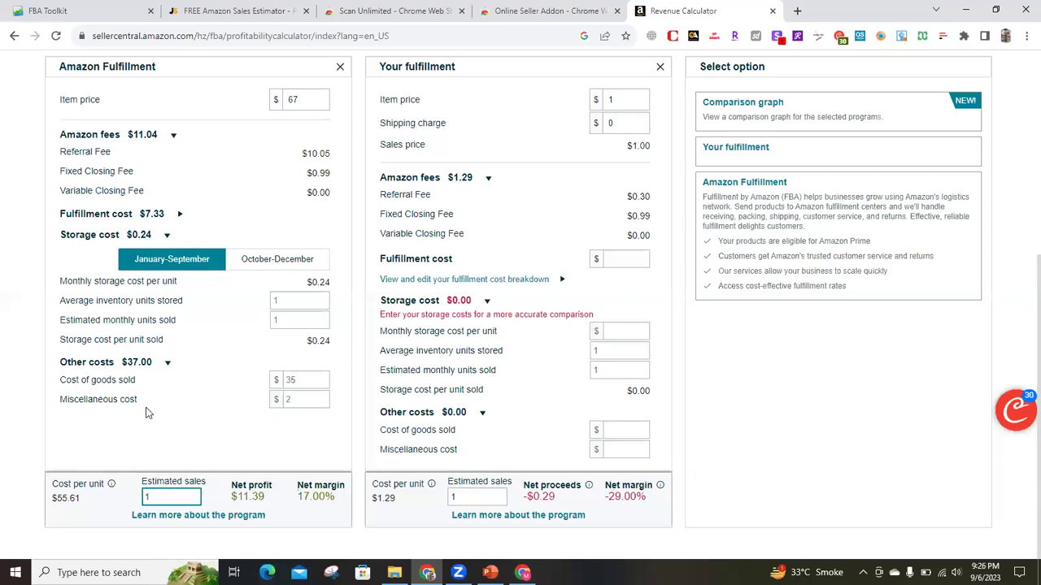
type("5")
double_click(250, 496)
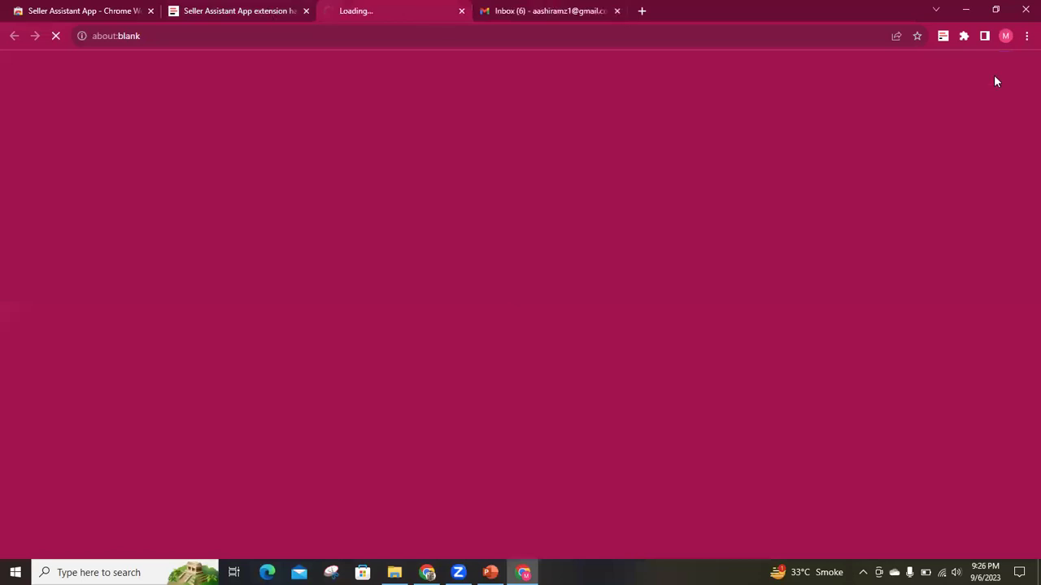
Step: Review the Seller Assistant App tabs, close the register tab, and return to the main Chrome window
left_click(529, 11)
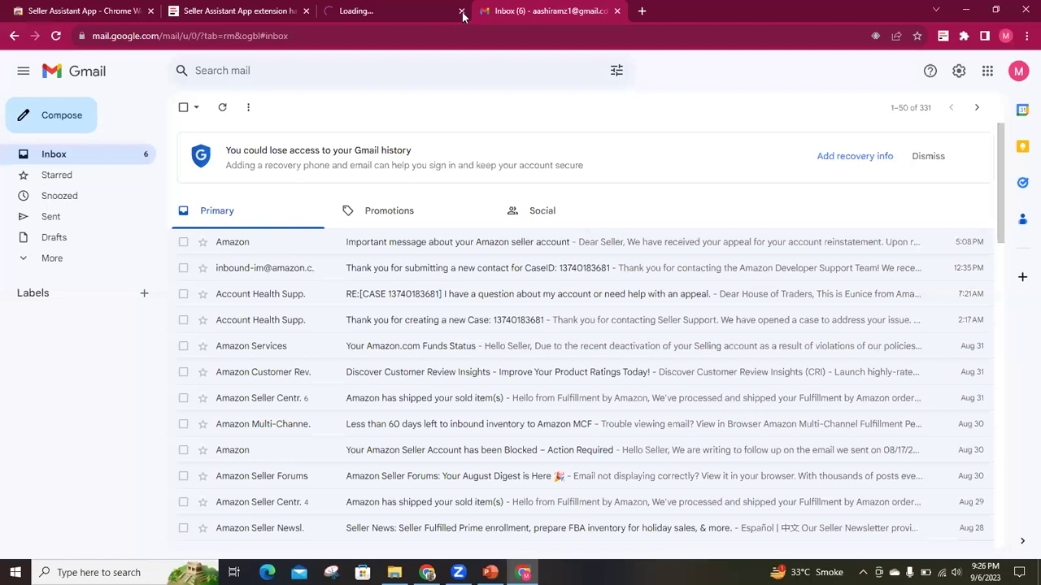
left_click(232, 11)
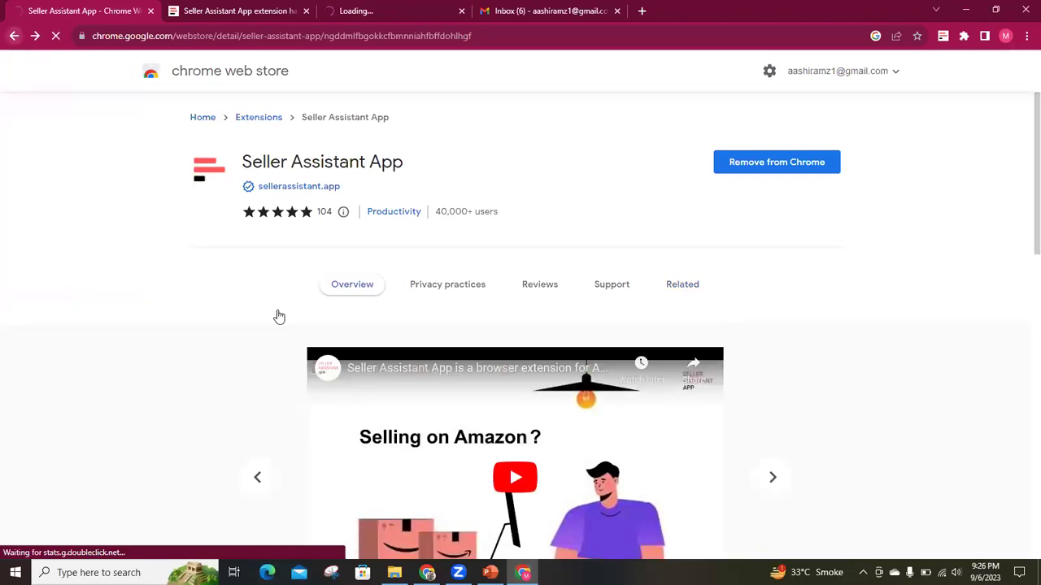
key("alt+Left")
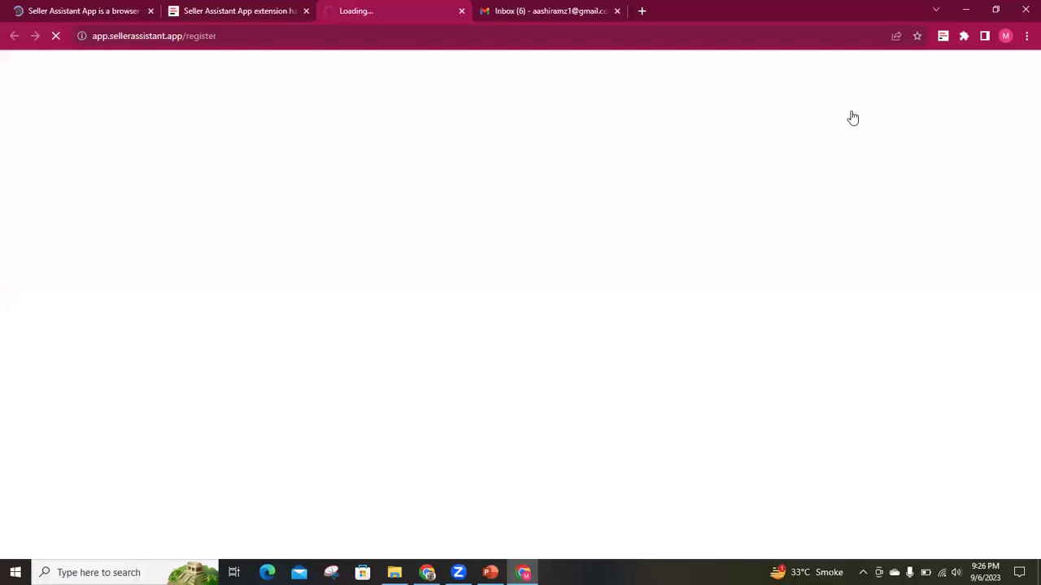
left_click(461, 11)
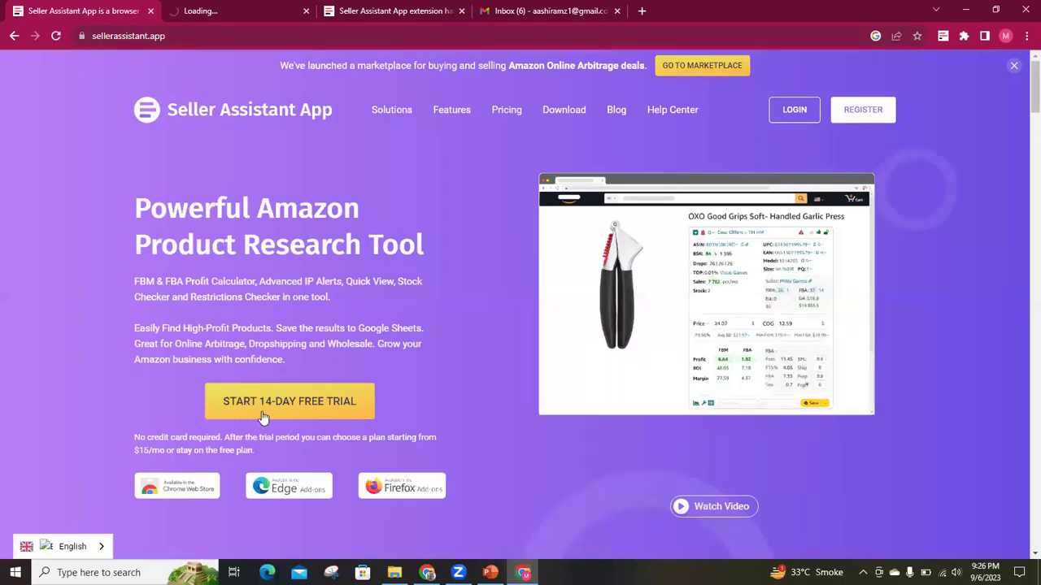
left_click(273, 8)
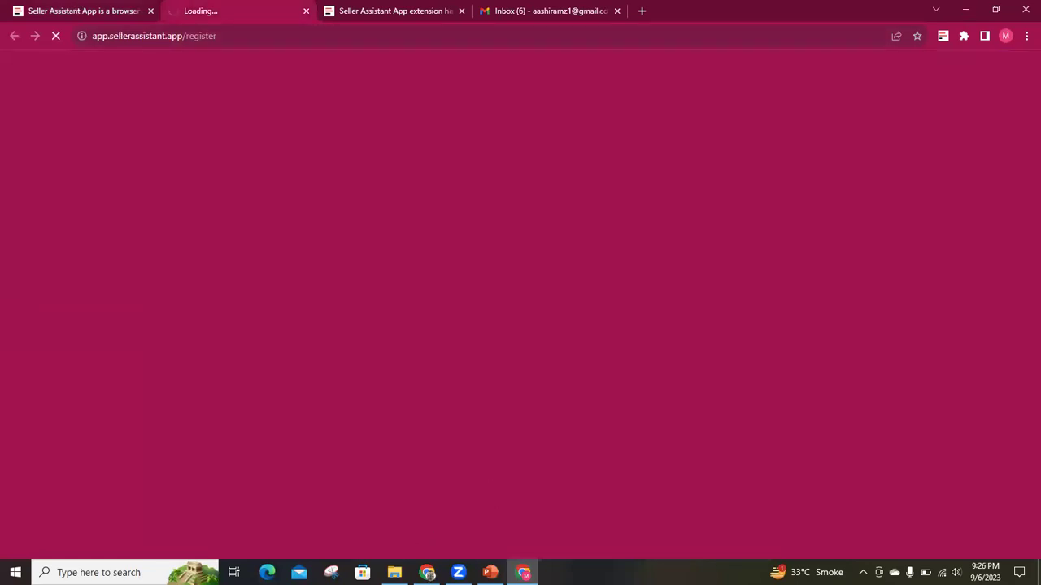
key("ctrl+Page_Up")
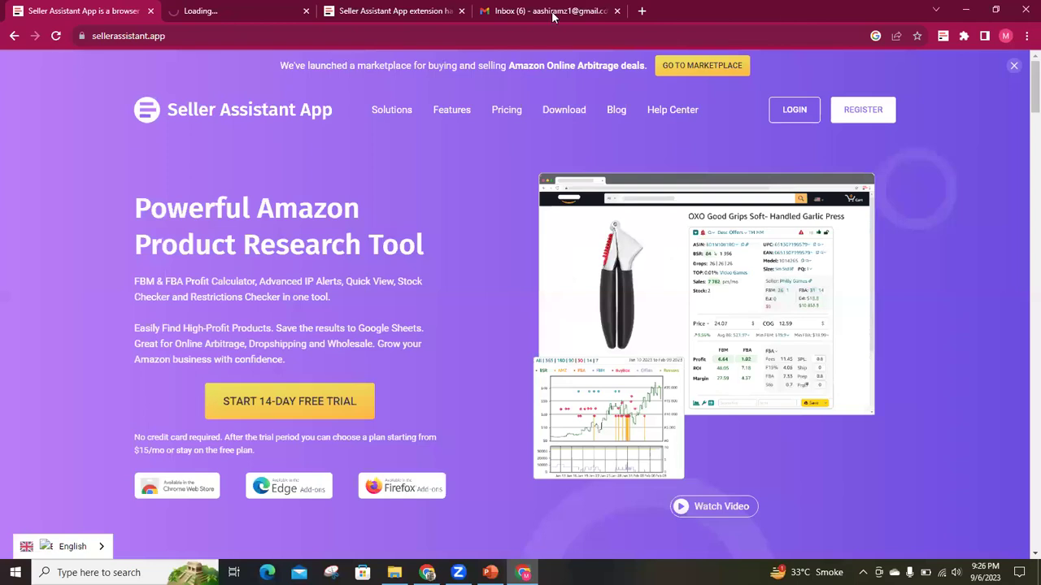
key("alt+Tab")
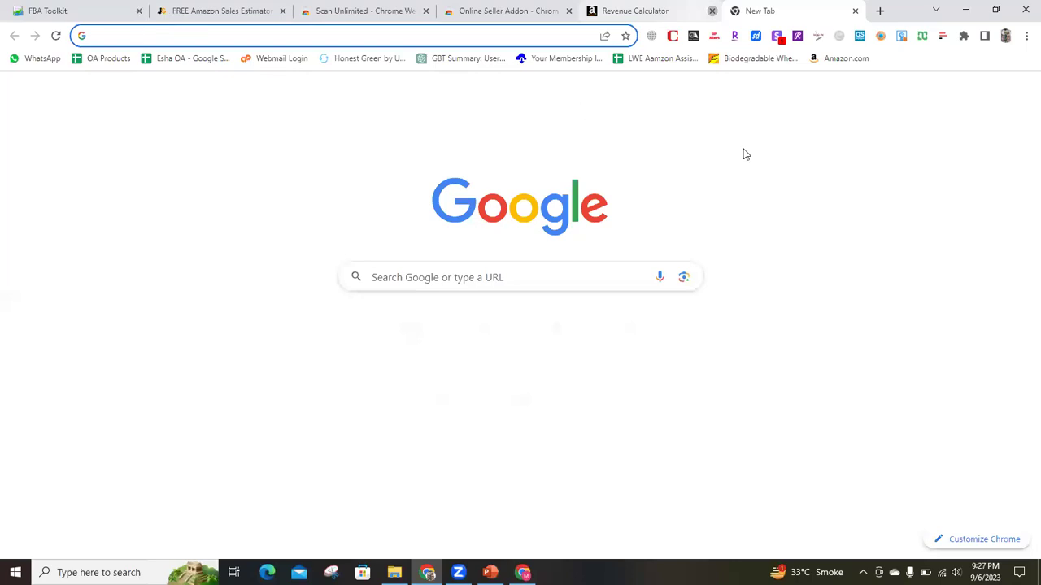
Step: Snip the browser toolbar area with Snipping Tool, then discard the clip without saving
key("ctrl+n")
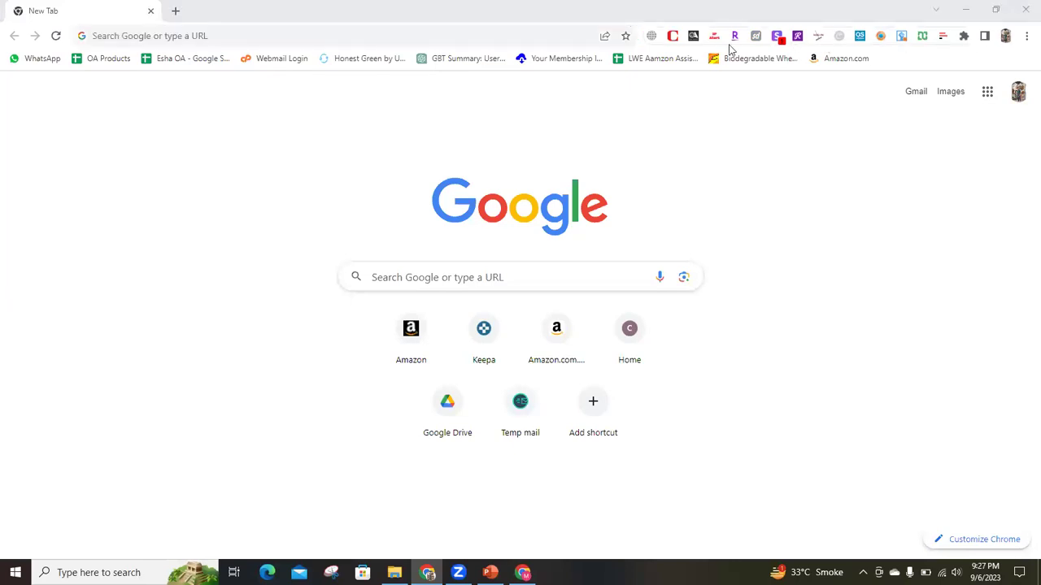
left_click(331, 572)
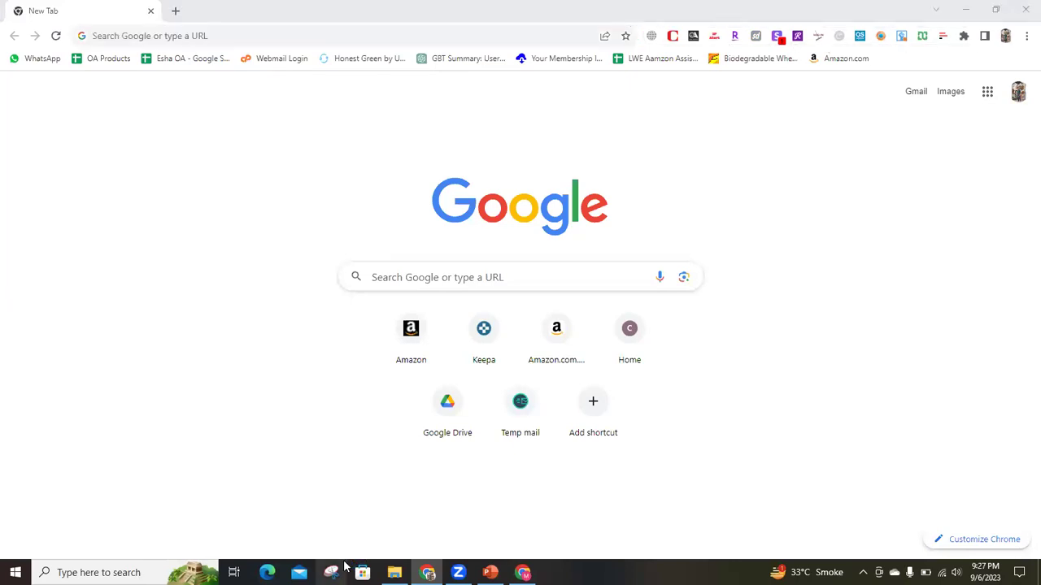
key("ctrl+n")
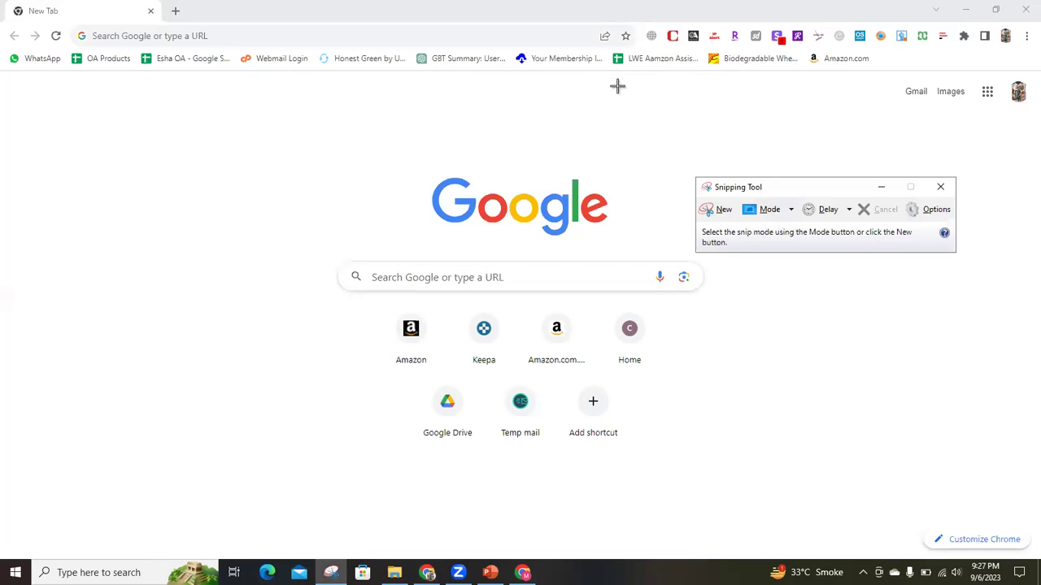
left_click_drag(939, 26, 1005, 25)
left_click(1015, 10)
left_click(831, 141)
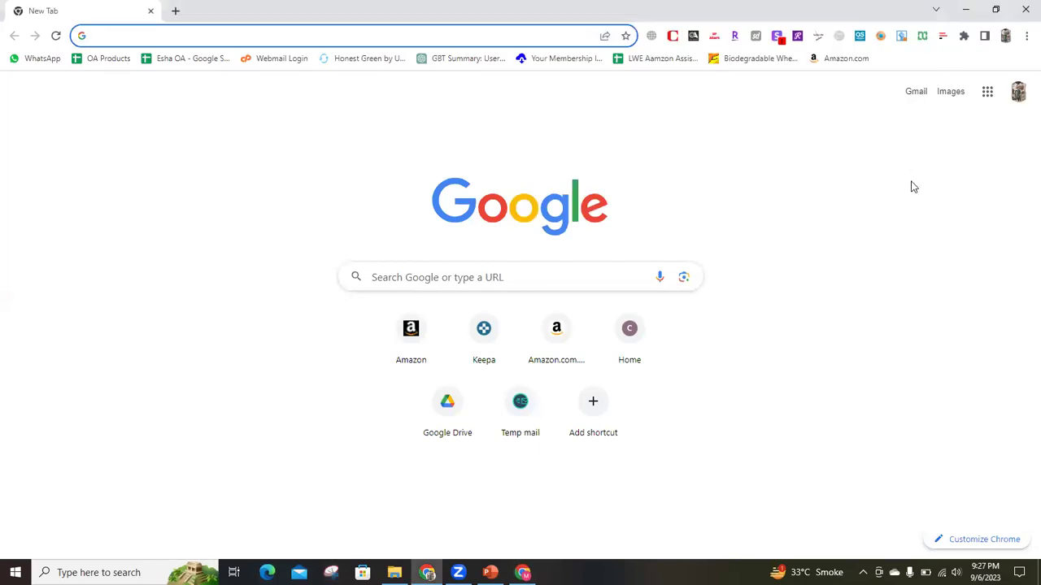
Step: Look over the installed extensions list, then go to Amazon.com from the new tab shortcuts
left_click(963, 36)
scroll(821, 349, "down", 1)
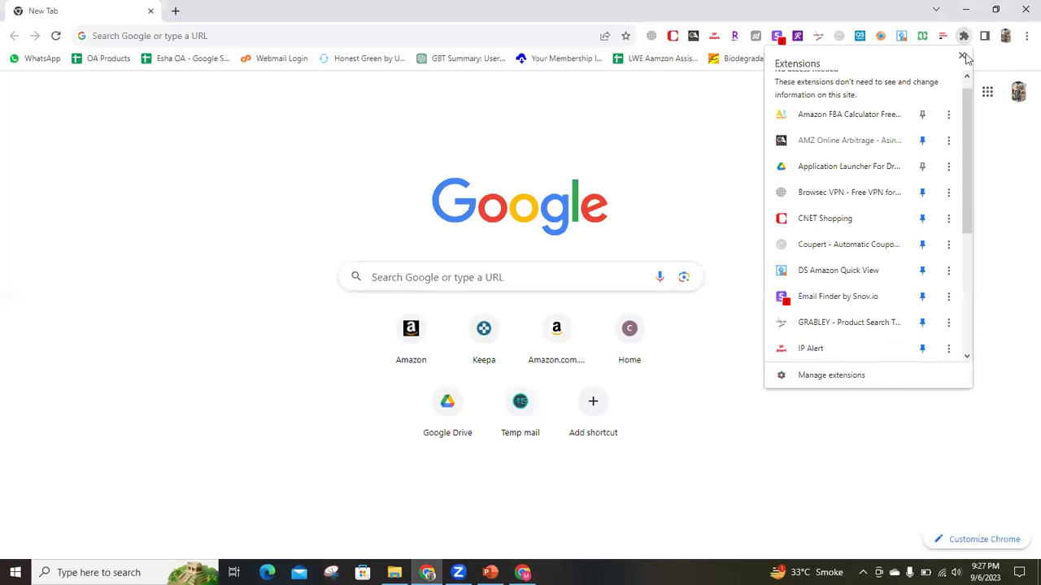
left_click(963, 56)
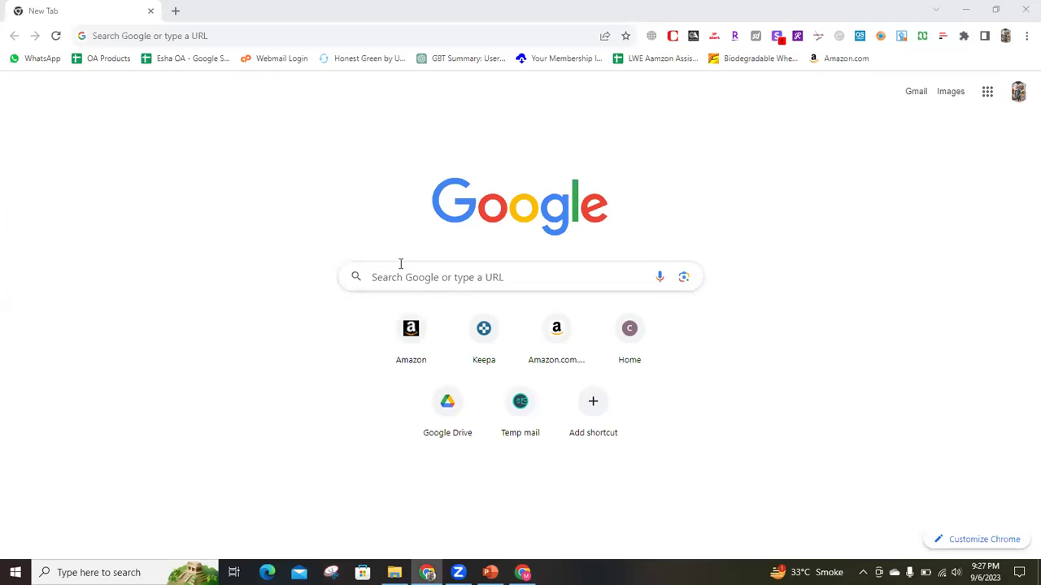
left_click(543, 338)
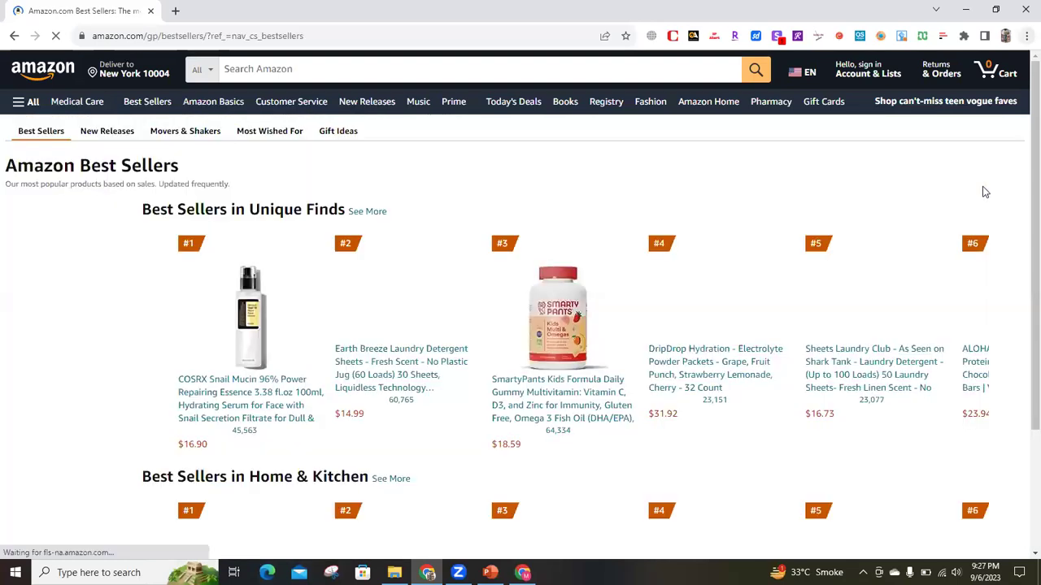
Step: Load the Health & Household best sellers, then bring up the 'Tools to be used' slide highlighting DS Quick View
key("alt+f")
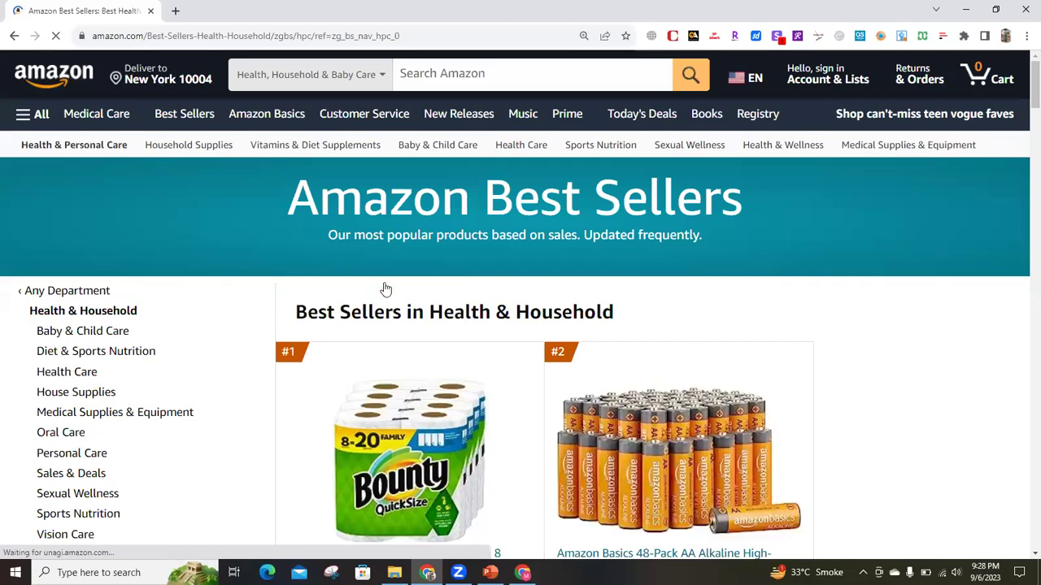
key("alt+Tab")
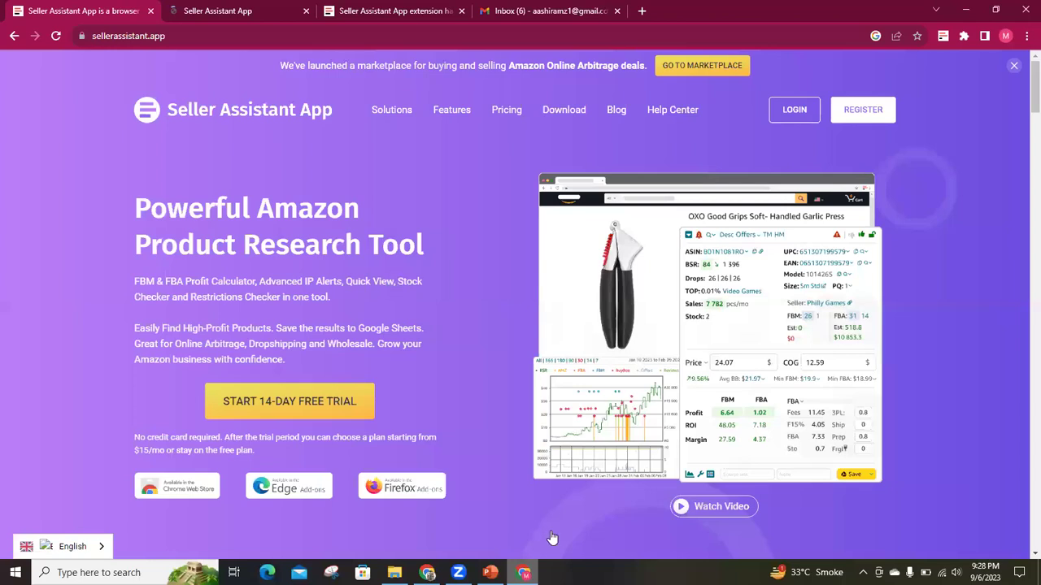
key("alt+Tab")
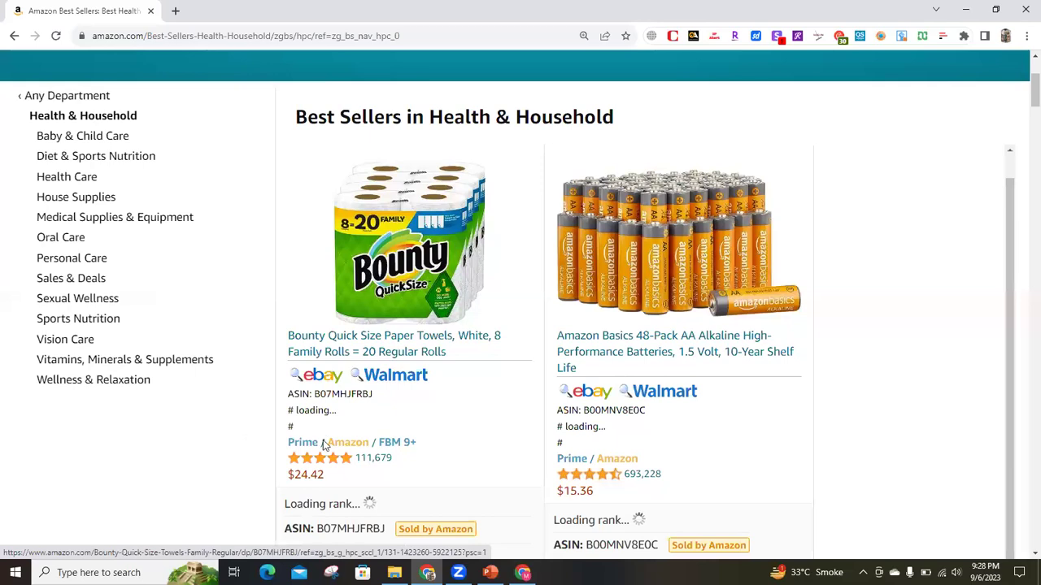
key("alt+Tab")
left_click_drag(235, 440, 327, 440)
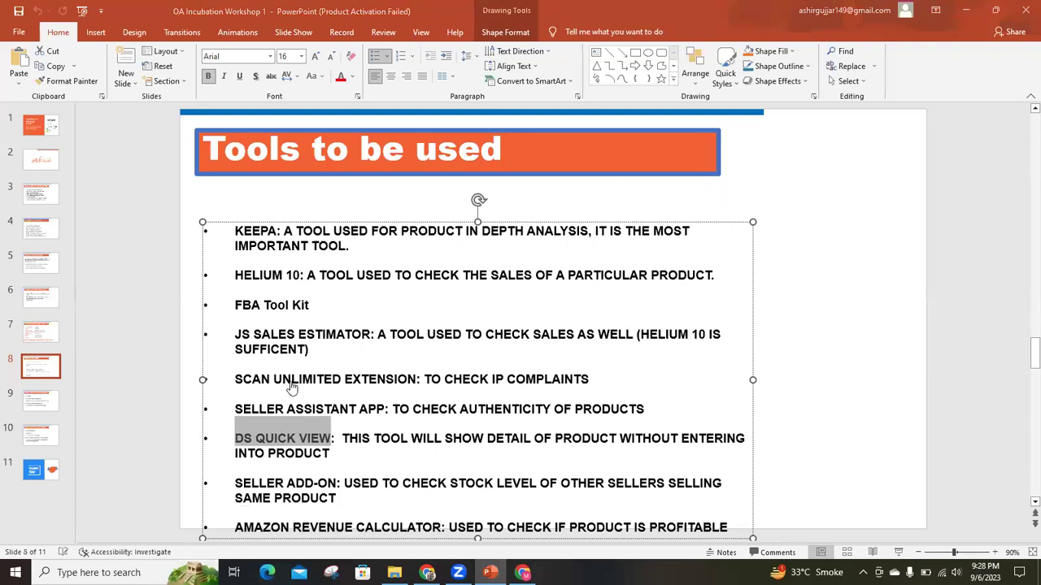
Step: Return from PowerPoint to the Amazon Health & Household Best Sellers page in Chrome
key("alt+Tab")
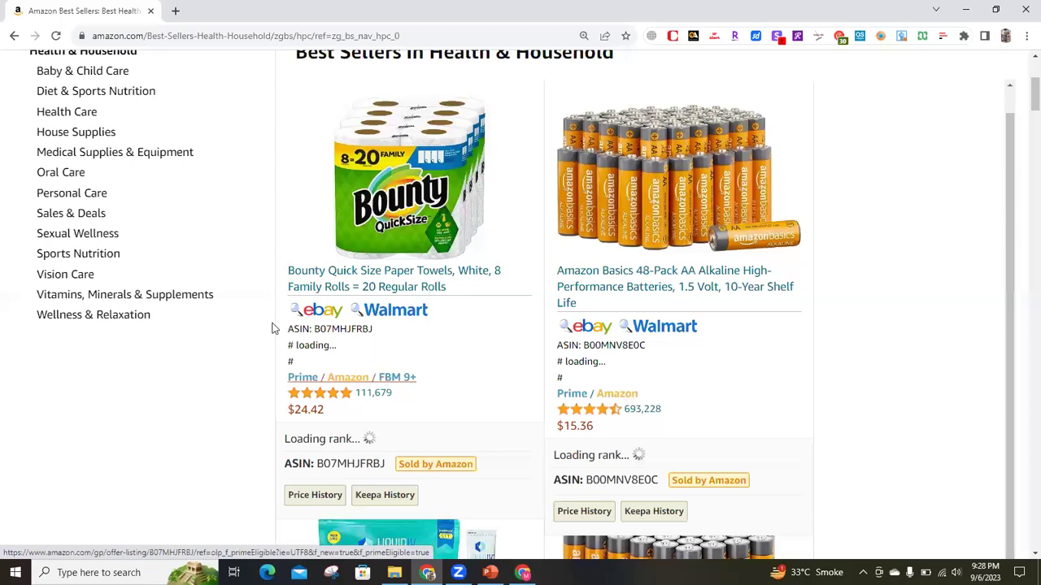
Step: Scroll through the best sellers to #6, checking the AAA batteries' empty Keepa History popup
scroll(273, 327, "down", 1)
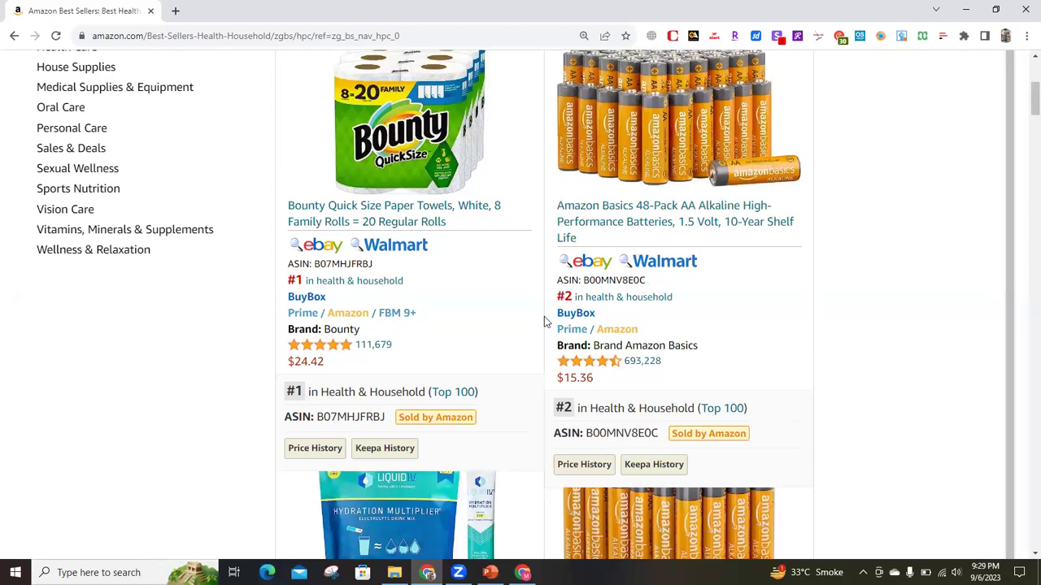
left_click(654, 464)
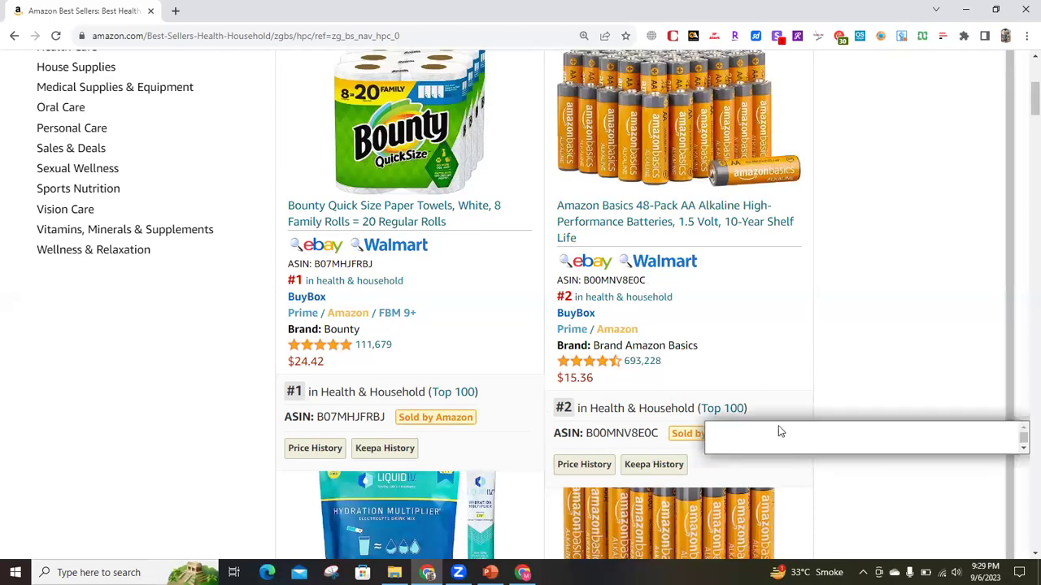
left_click(549, 310)
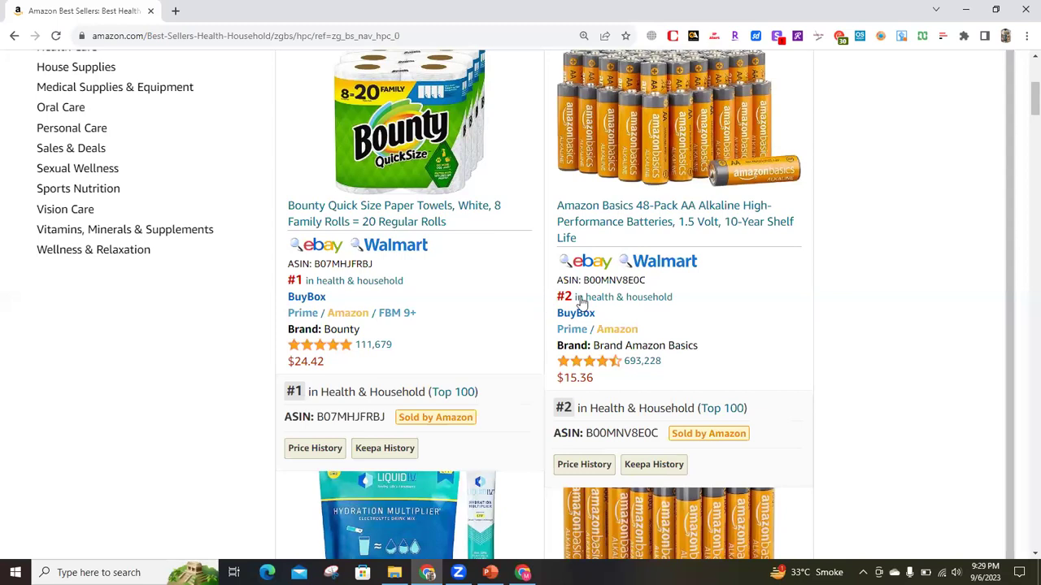
scroll(953, 248, "down", 1)
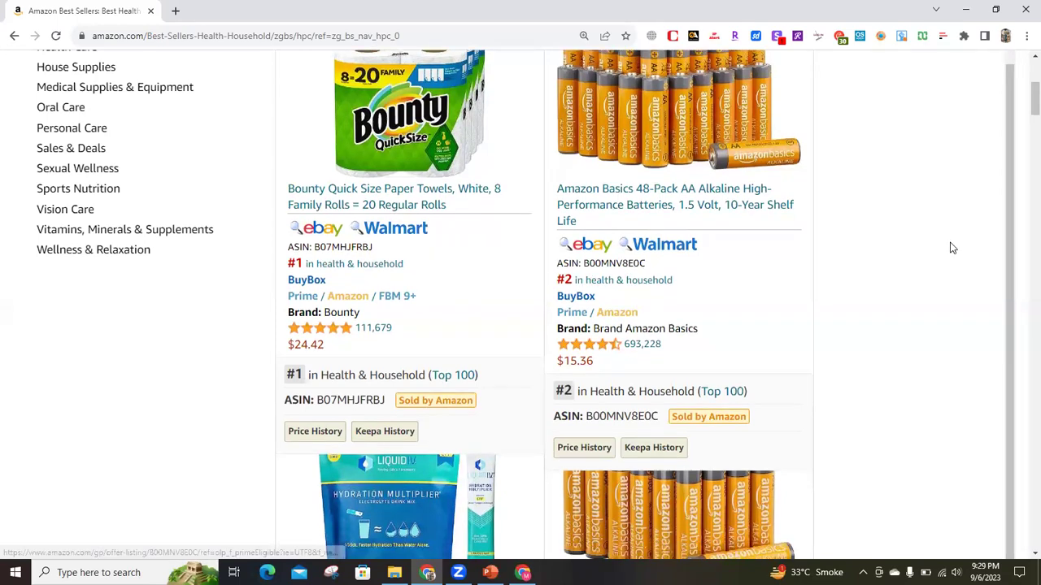
scroll(953, 248, "down", 3)
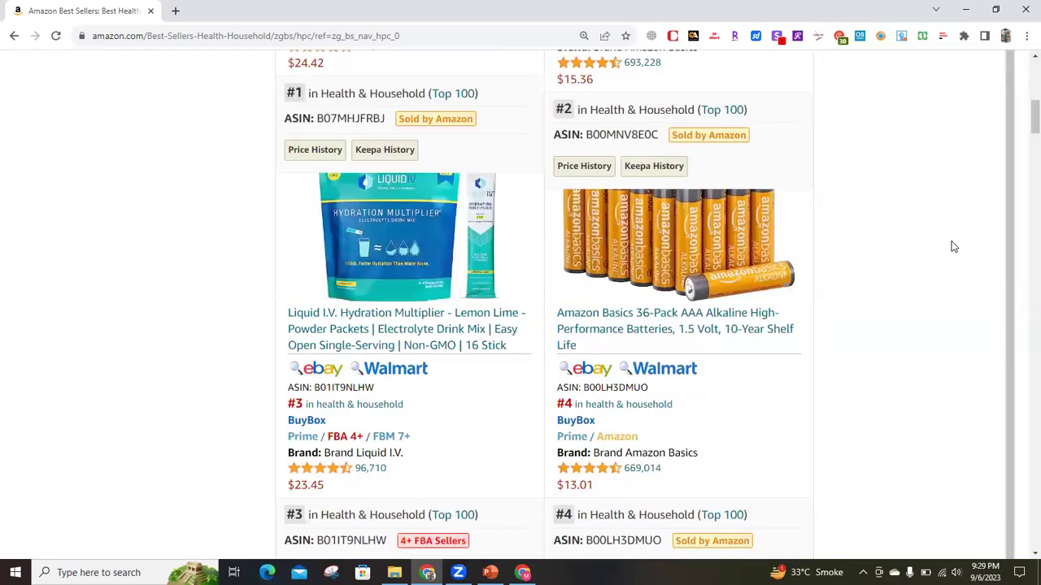
scroll(954, 232, "down", 5)
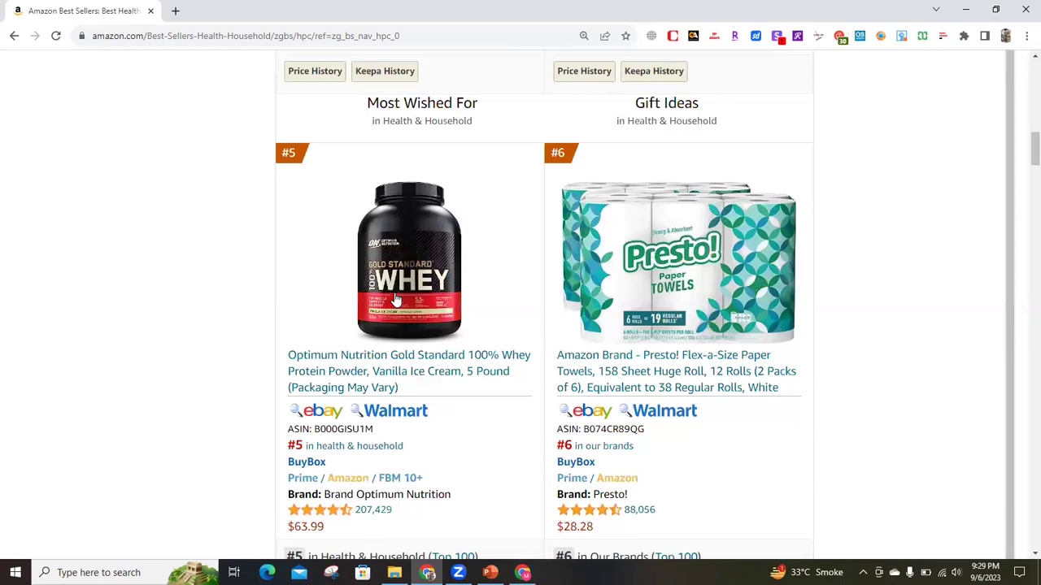
scroll(345, 235, "up", 1)
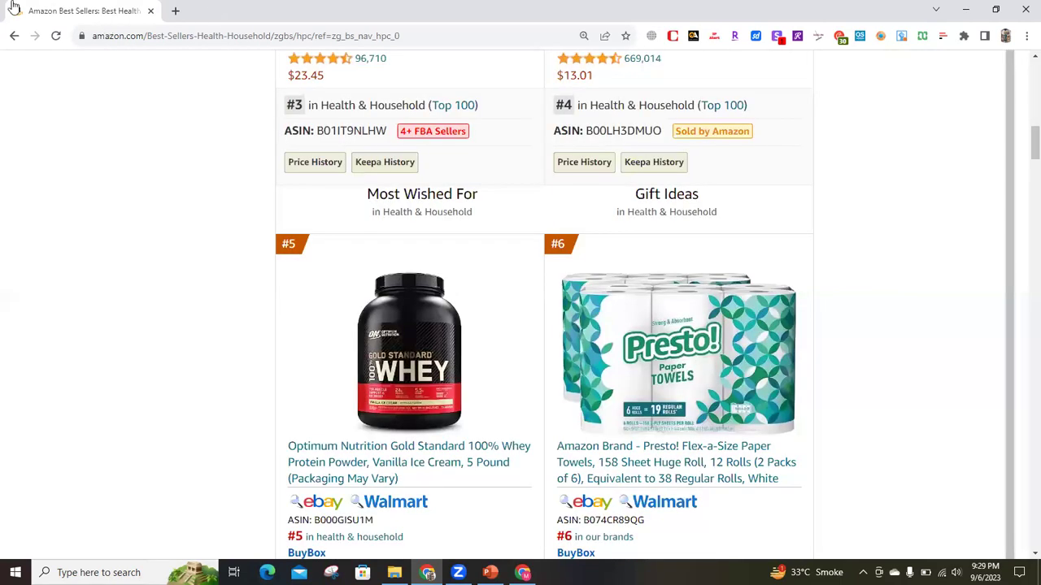
Step: Open the #3 Liquid I.V. Hydration Multiplier listing in a new tab and switch to it
scroll(149, 272, "up", 4)
right_click(396, 291)
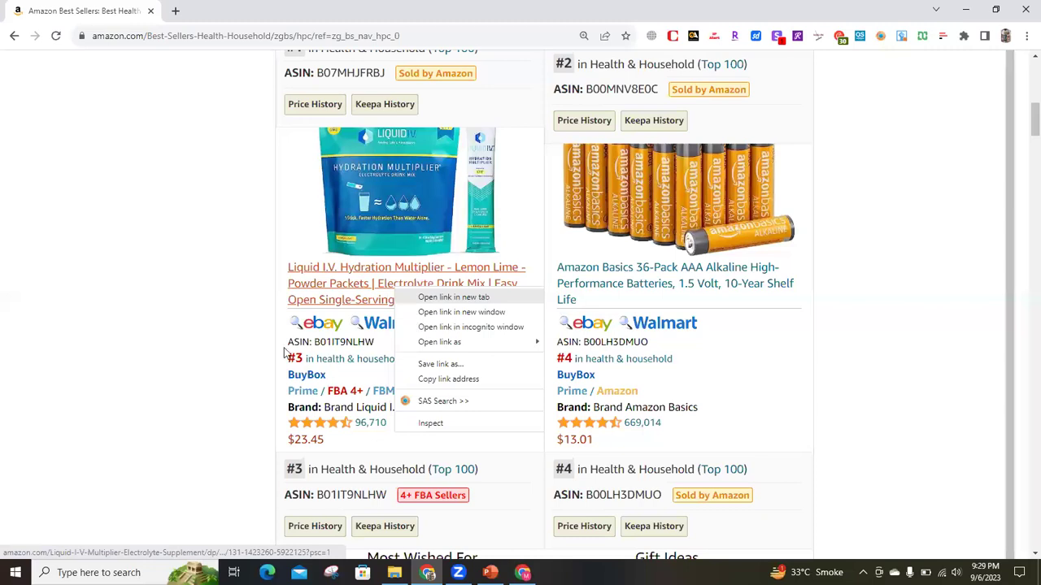
key("t")
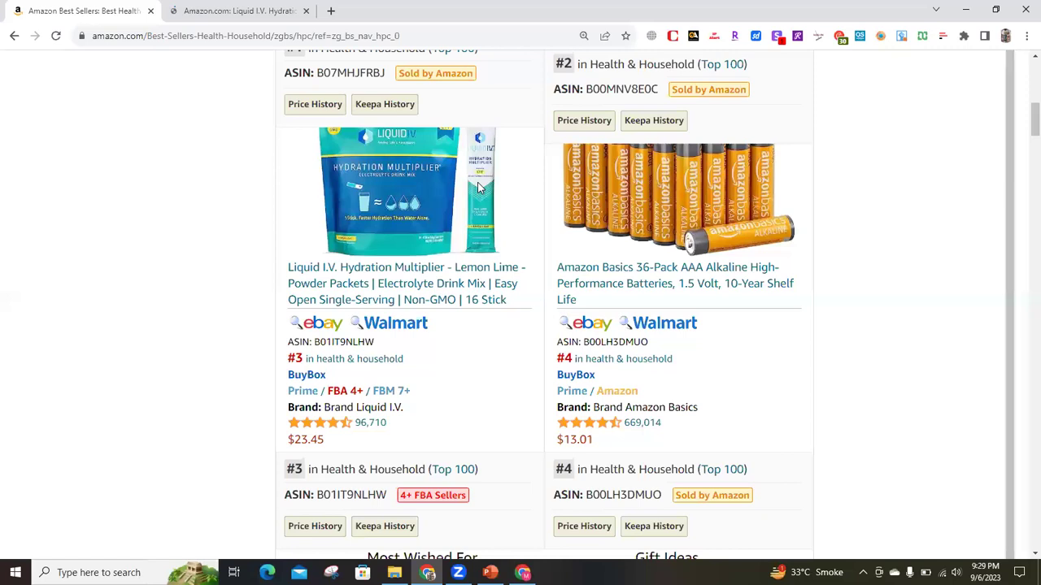
mouse_move(478, 188)
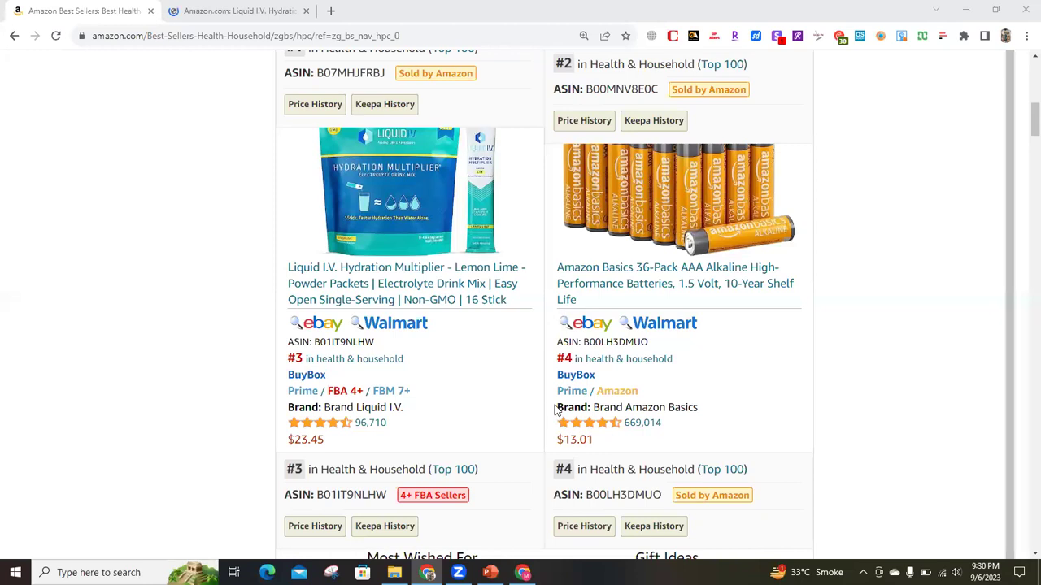
key("ctrl+Tab")
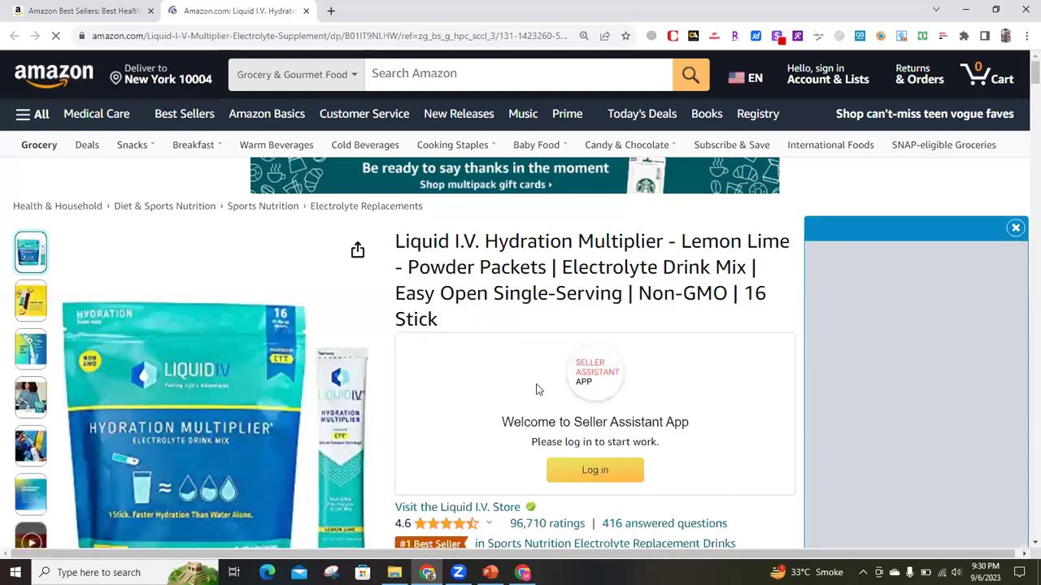
Step: Scroll the Liquid I.V. product page down and back up before going to Seller Assistant registration
scroll(488, 476, "down", 2)
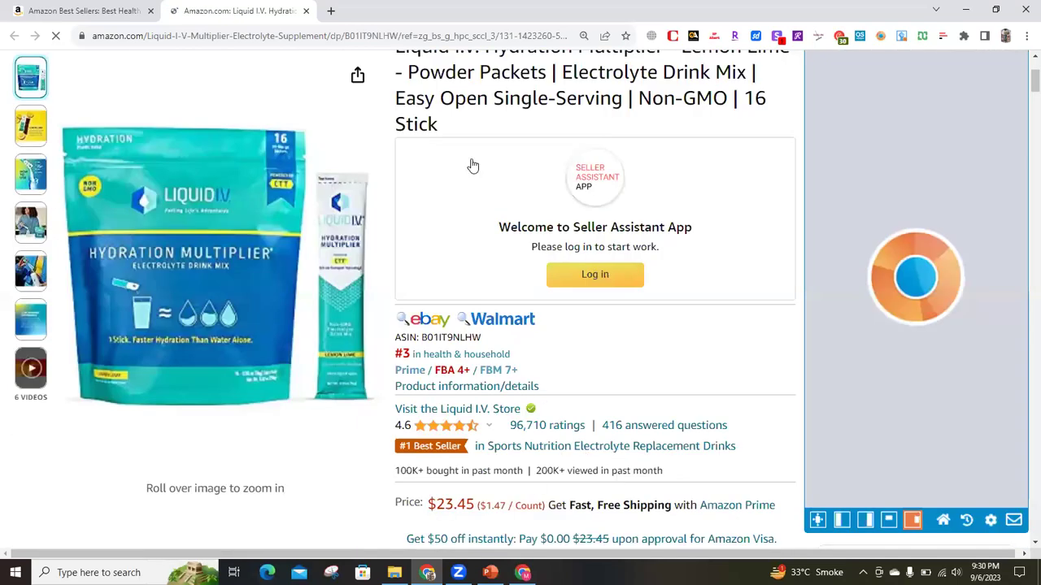
scroll(483, 277, "up", 2)
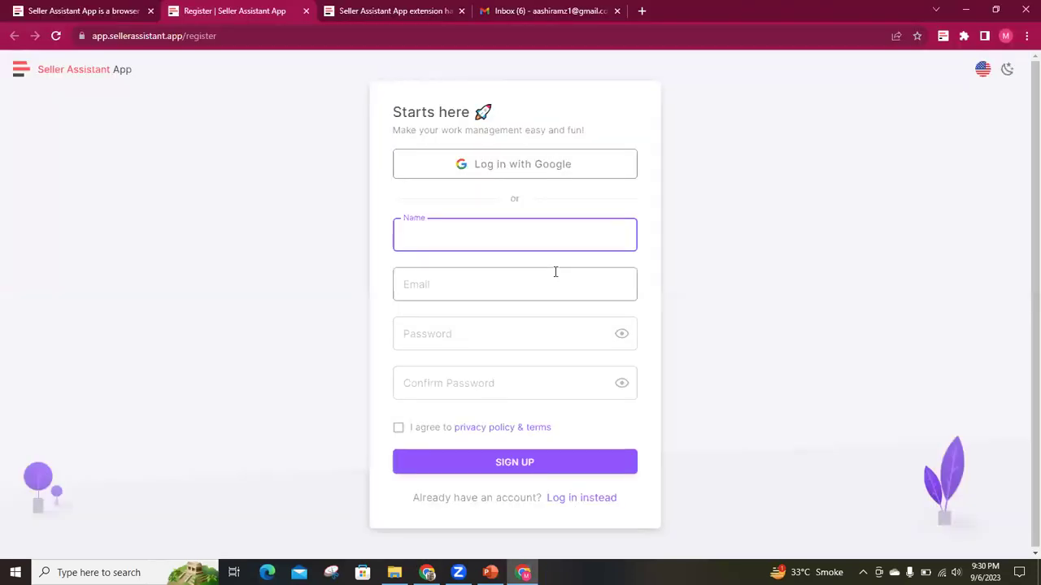
Step: Enter the user's name and e-mail address in the sign-up form
type("Hassan")
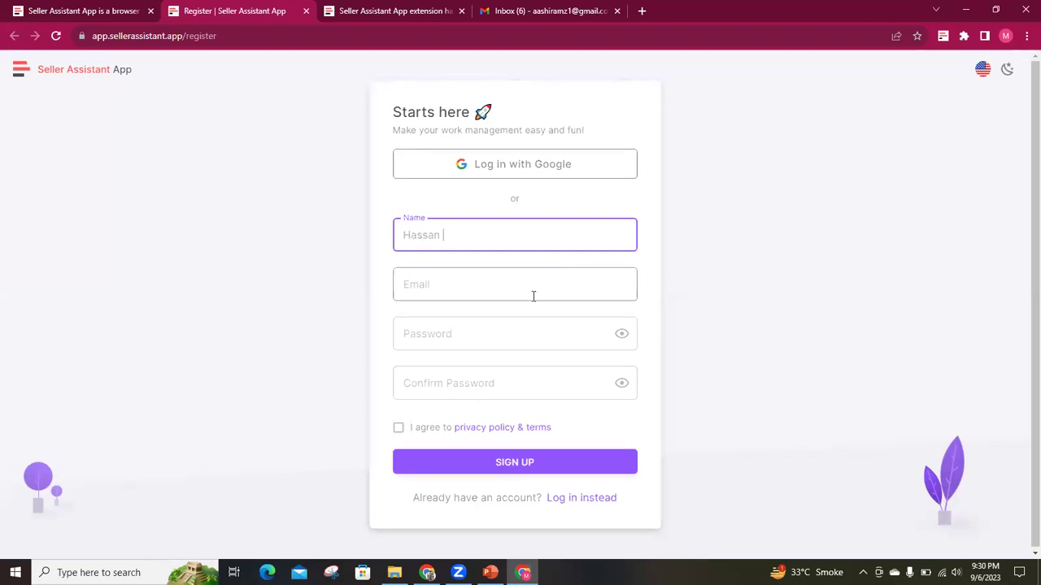
left_click(514, 285)
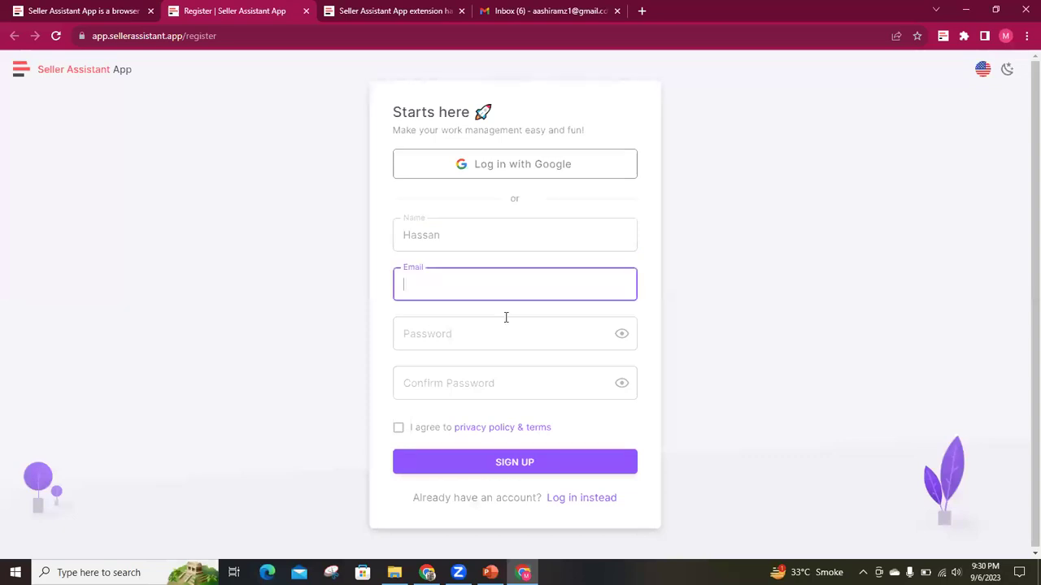
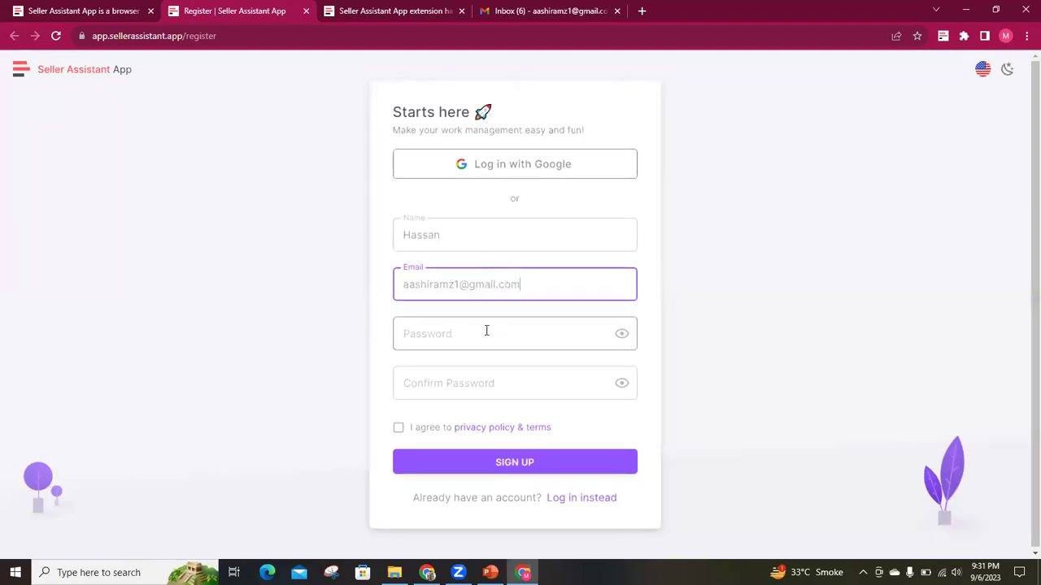
Step: Set the account password and correct the confirm password so it matches
left_click(486, 330)
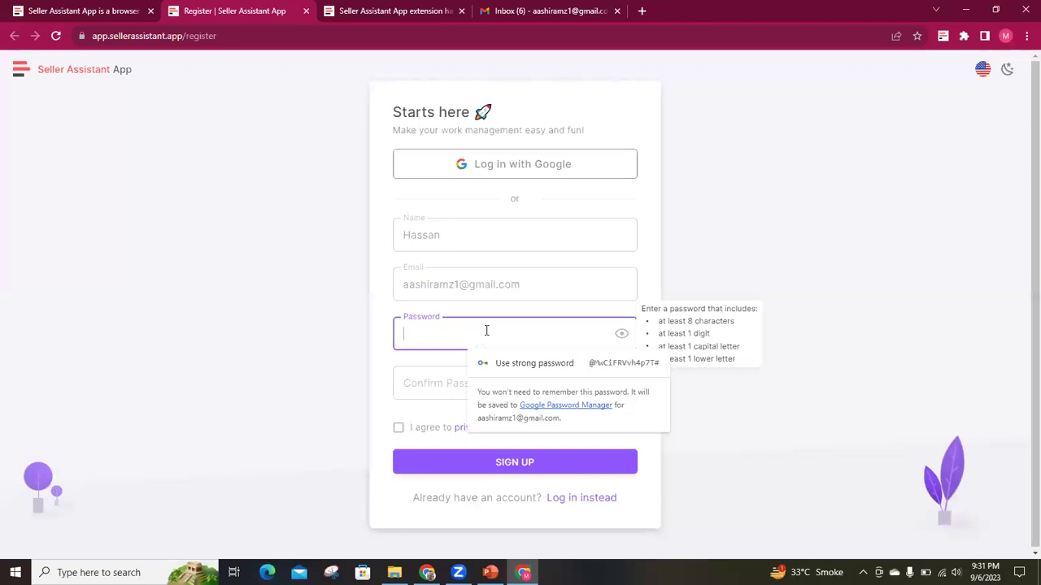
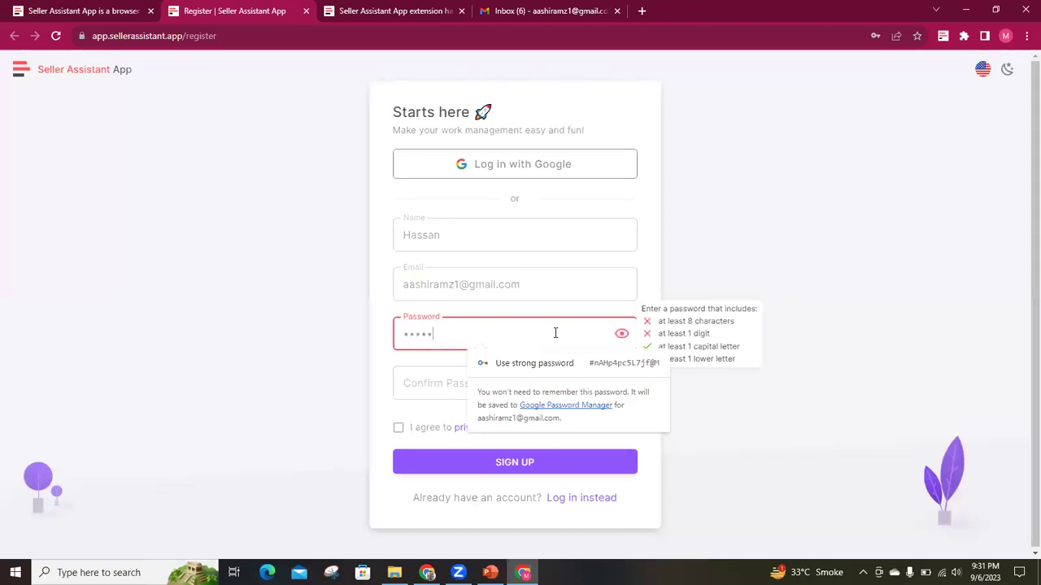
key("Tab")
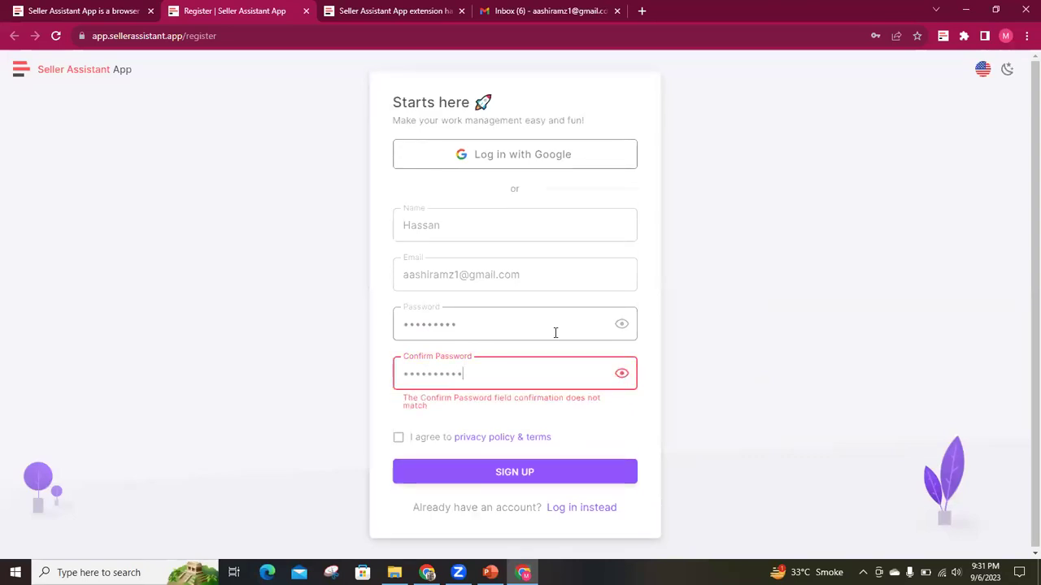
left_click(613, 366)
left_click(611, 362)
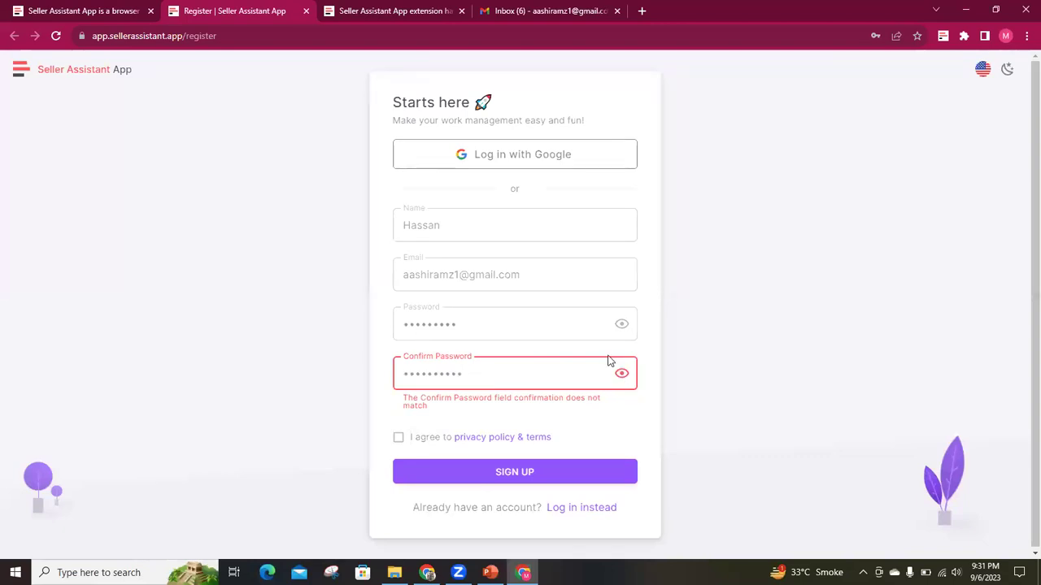
key("BackSpace")
Step: Accept the terms, submit the registration, then switch to the Amazon page and the Tools slide
left_click(398, 428)
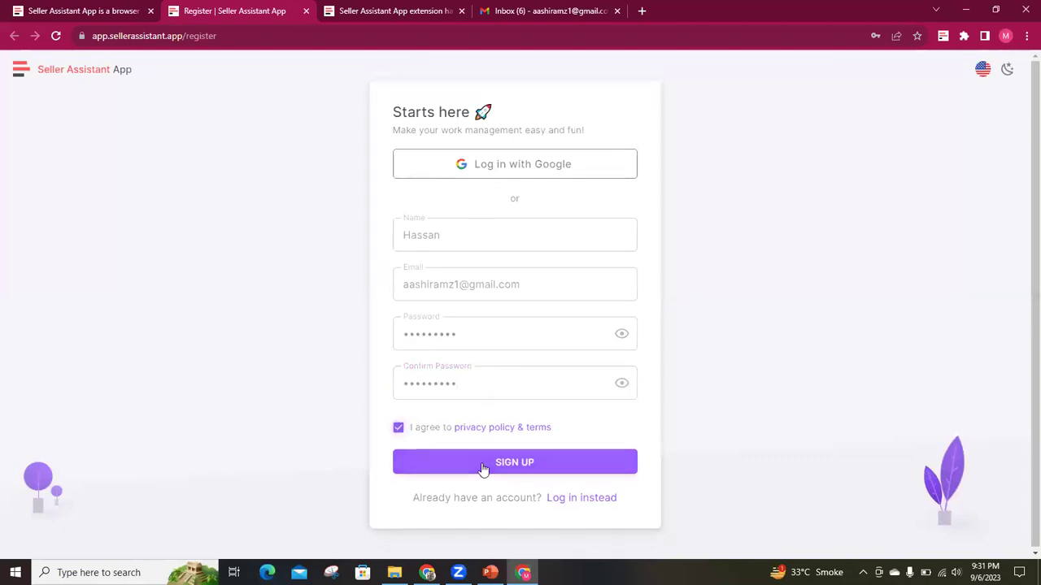
left_click(483, 469)
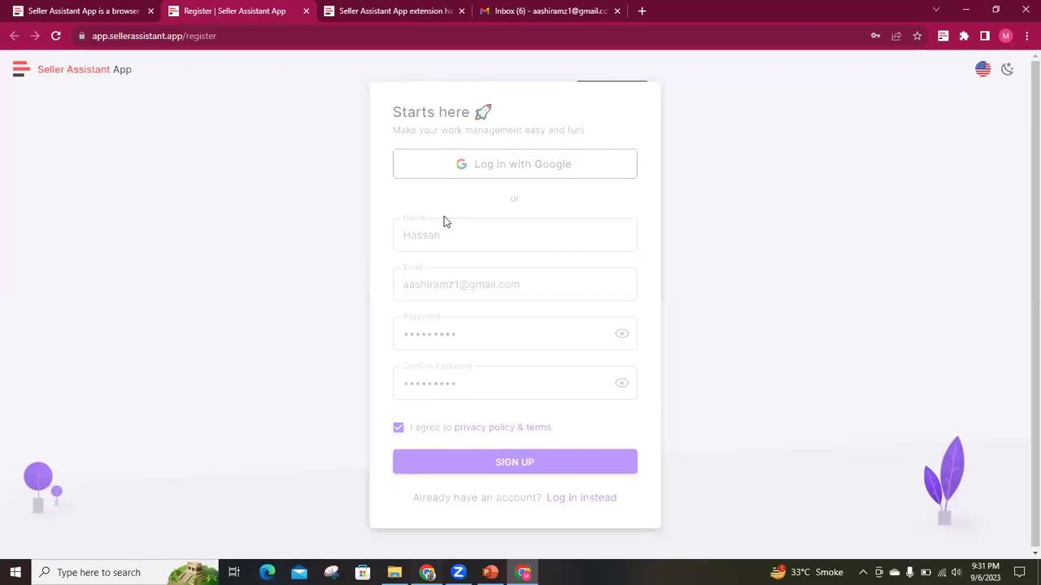
key("alt+Tab")
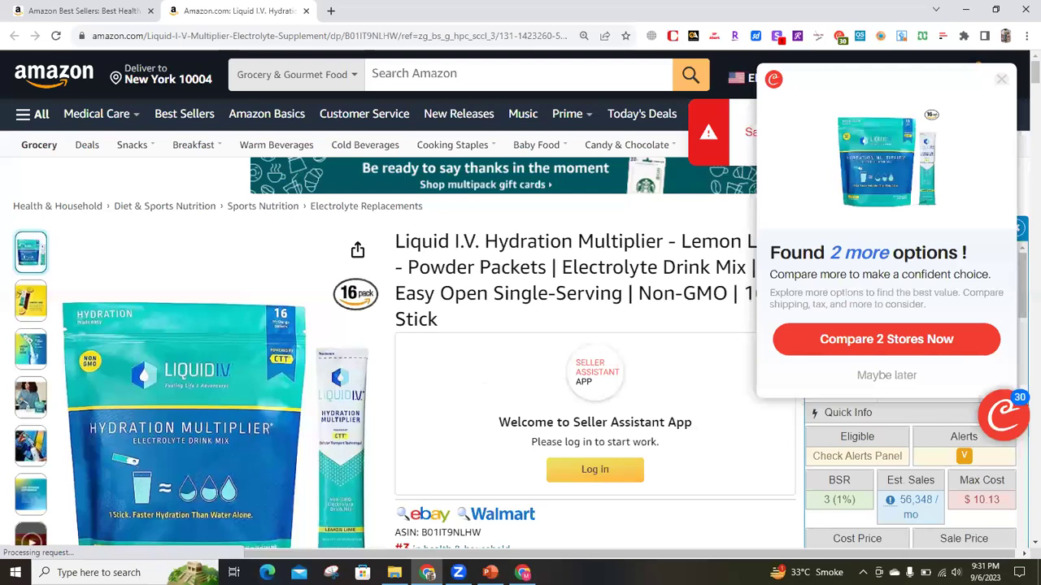
key("alt+Tab")
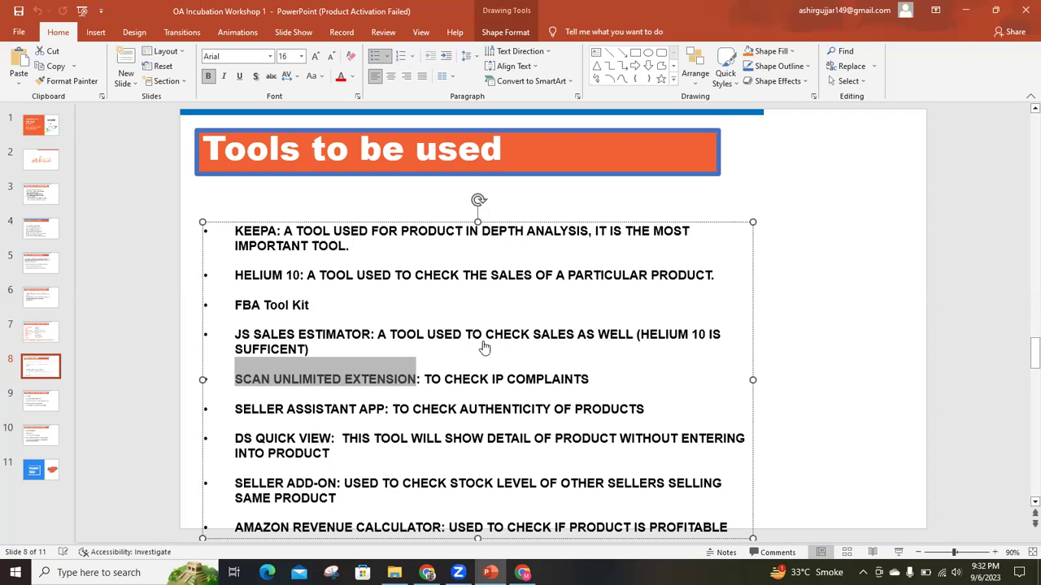
Step: Switch from the Tools to be used slide back to the Amazon Liquid I.V. page
key("alt+Tab")
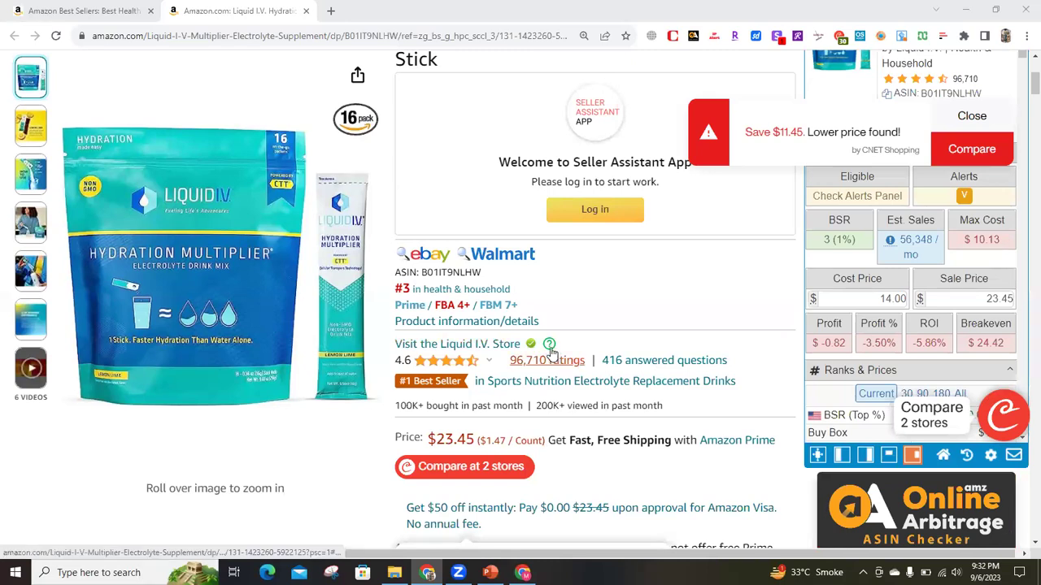
Step: Resubmit the Seller Assistant sign-up form, which now reports the email is already taken
mouse_move(335, 276)
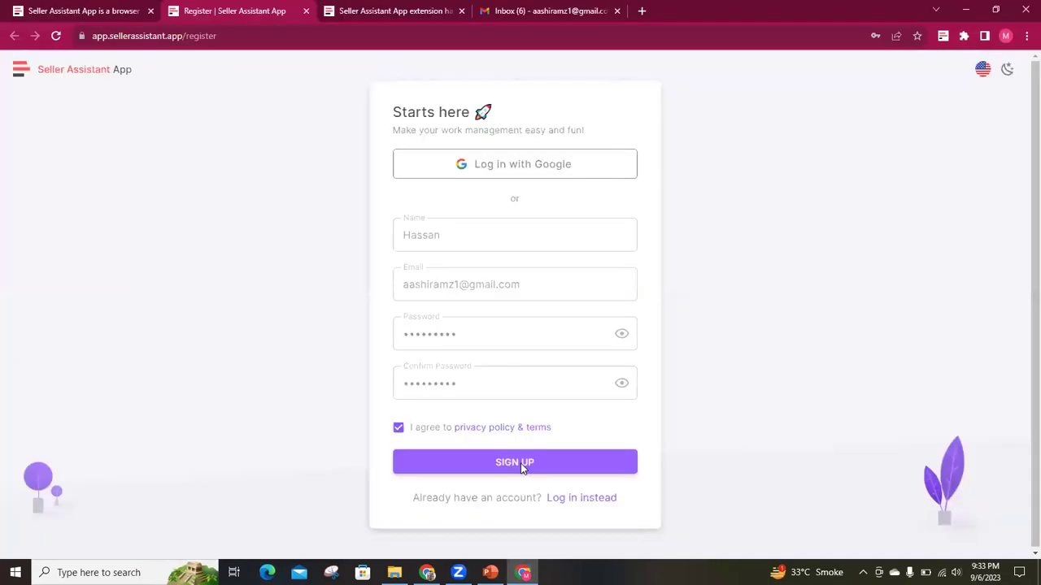
left_click(523, 464)
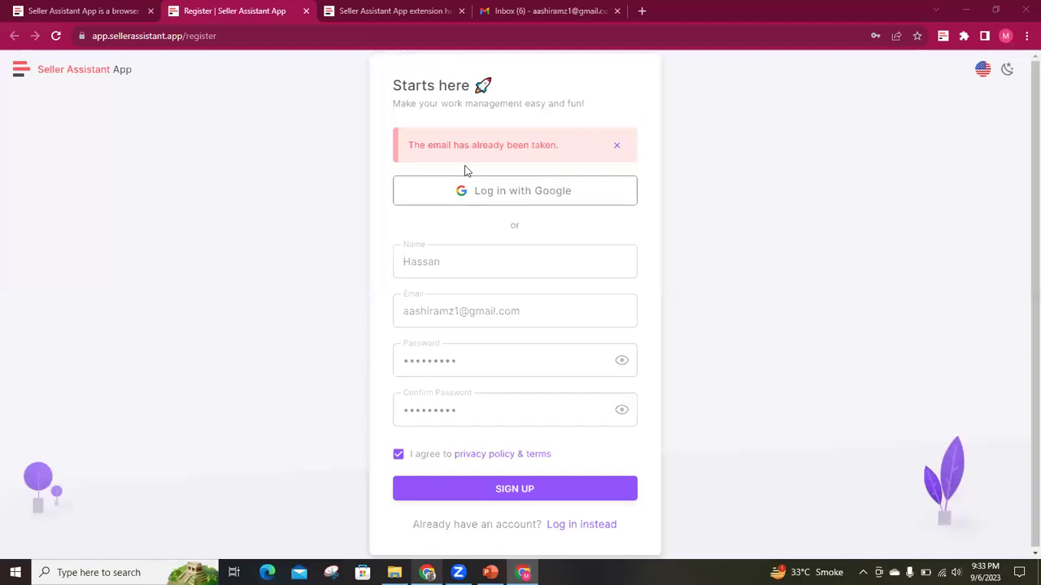
Step: Select the 'email already taken' error message on the registration page
triple_click(517, 148)
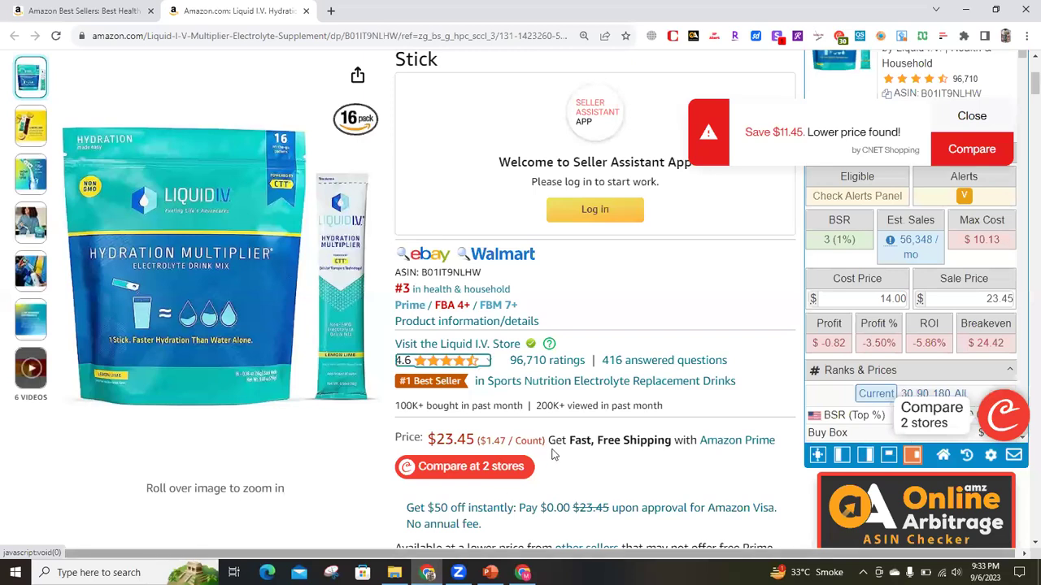
Step: Check the Tools slide, return to the Liquid I.V. page and scroll down toward the Count Stock add-on
key("alt+Tab")
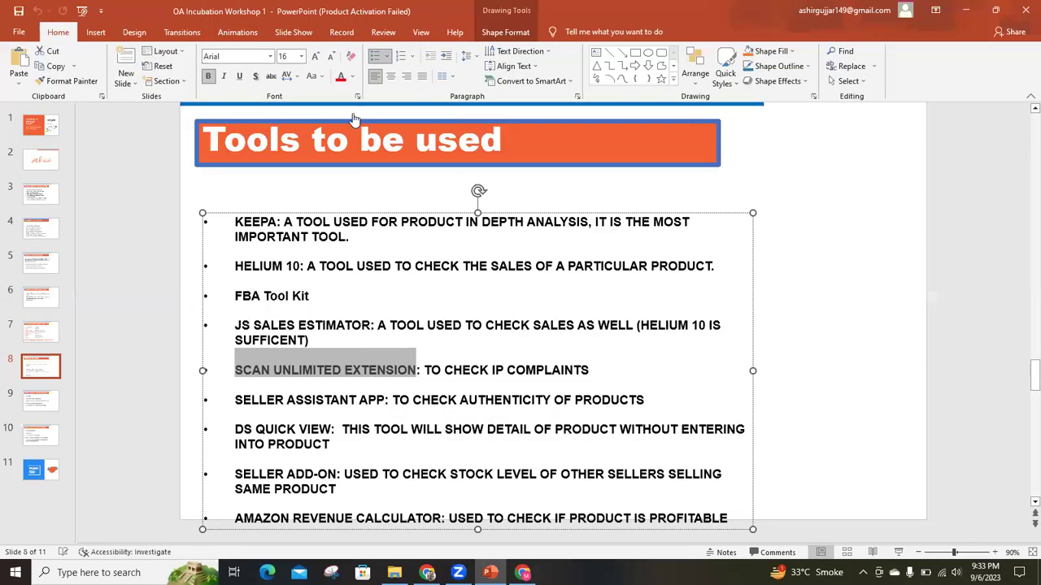
key("alt+Tab")
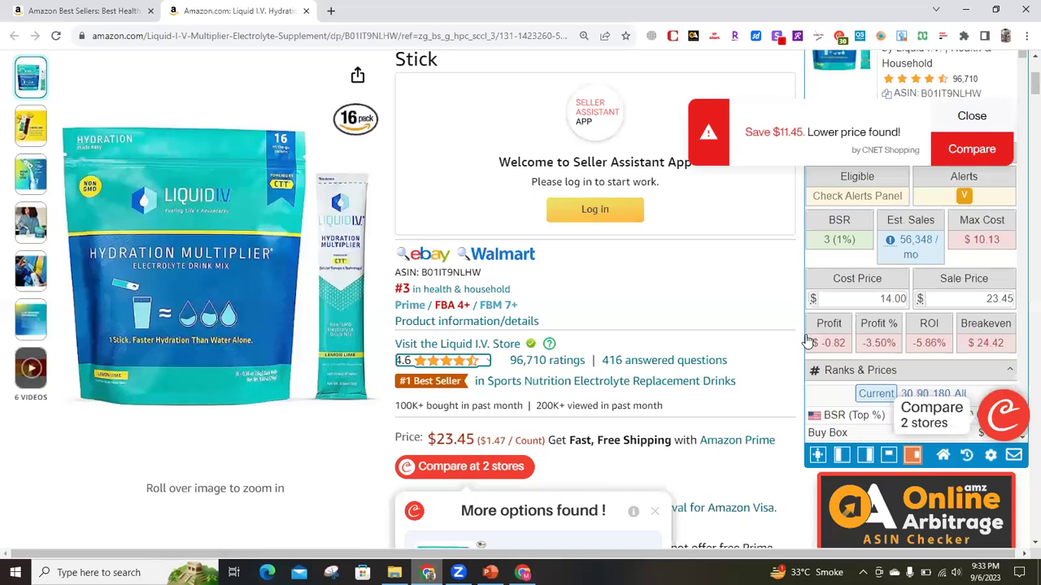
scroll(588, 296, "up", 2)
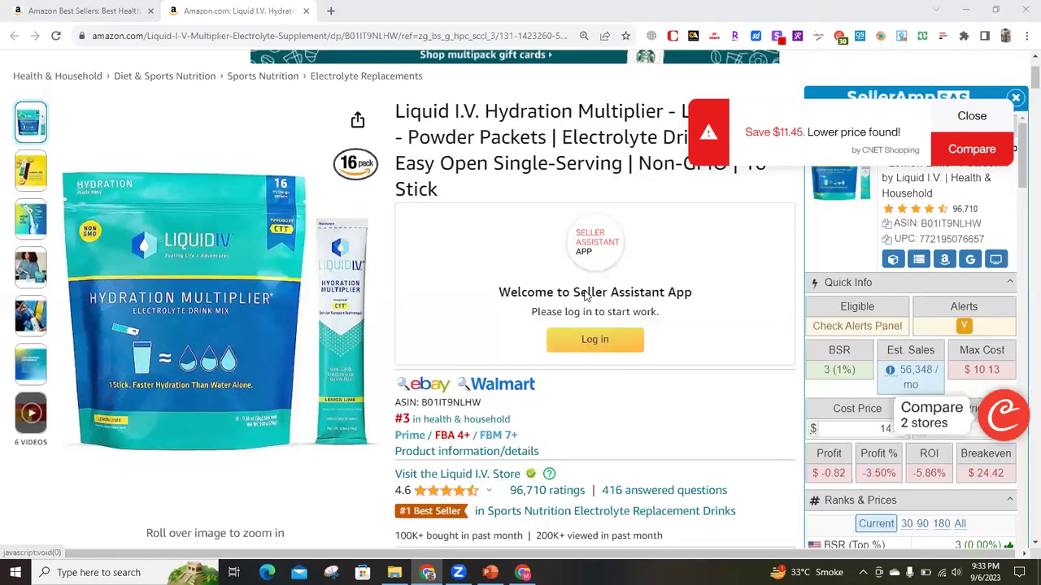
scroll(586, 294, "up", 2)
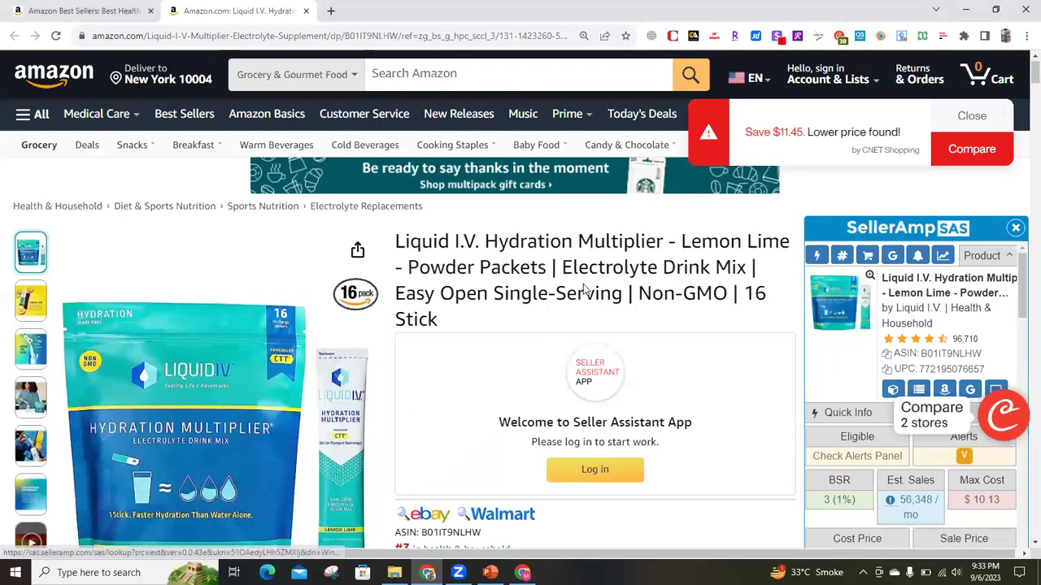
scroll(787, 134, "down", 6)
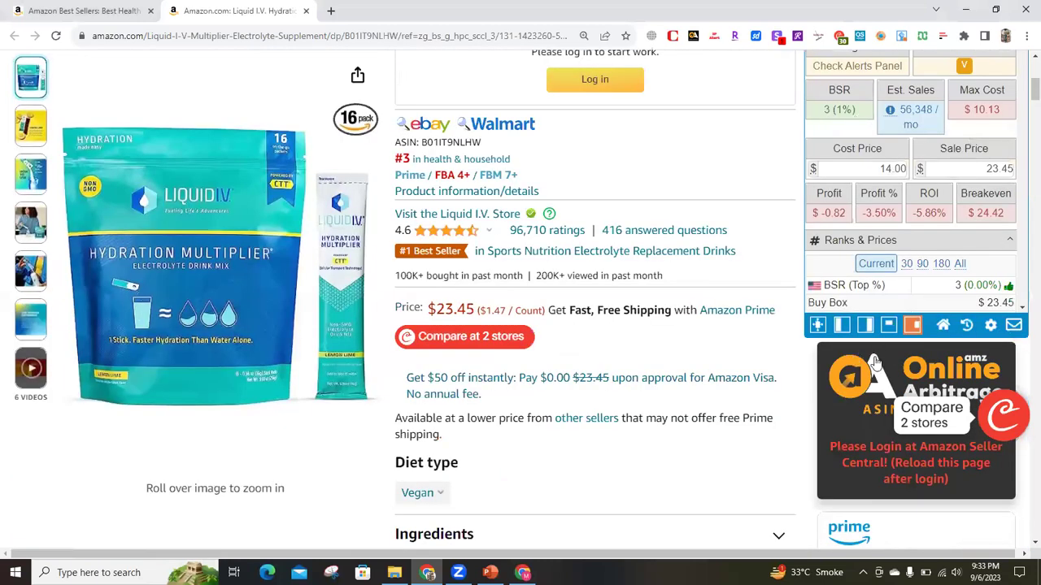
scroll(875, 362, "down", 4)
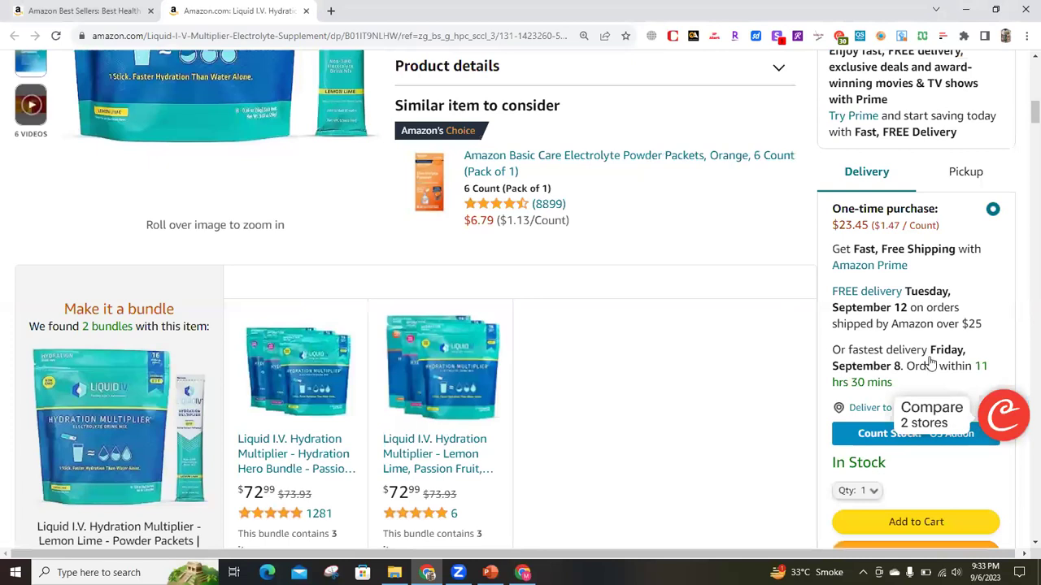
scroll(914, 365, "down", 1)
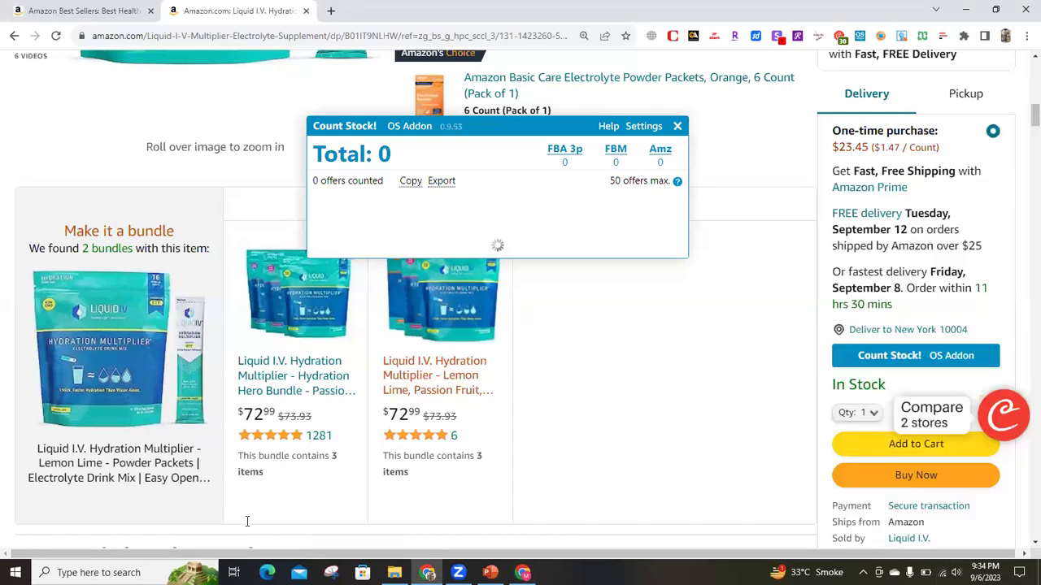
Step: Highlight AMAZON REVENUE CALCULATOR on the Tools slide, then open a new Chrome tab
key("alt+Tab")
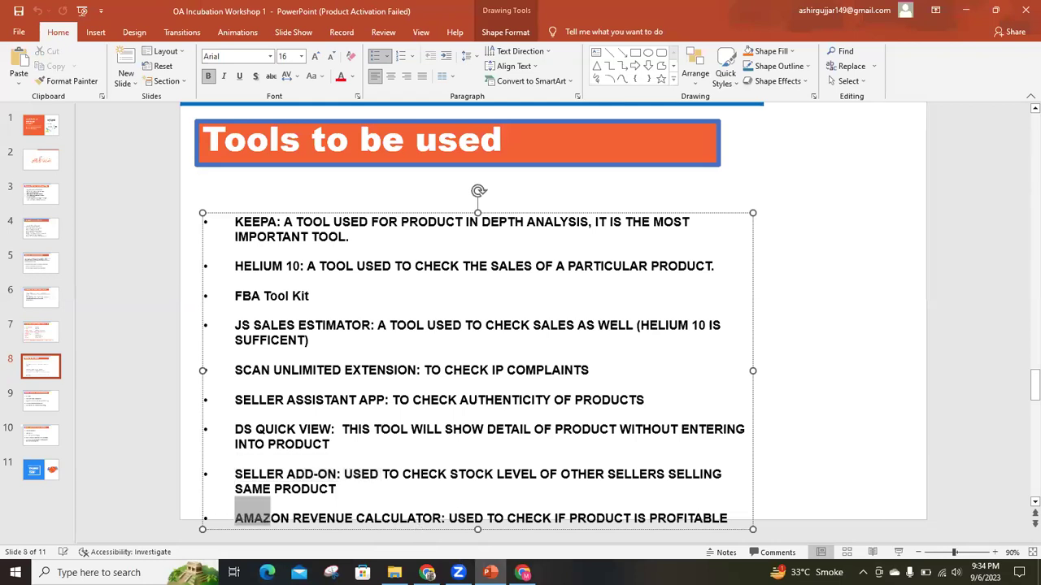
left_click_drag(270, 518, 441, 518)
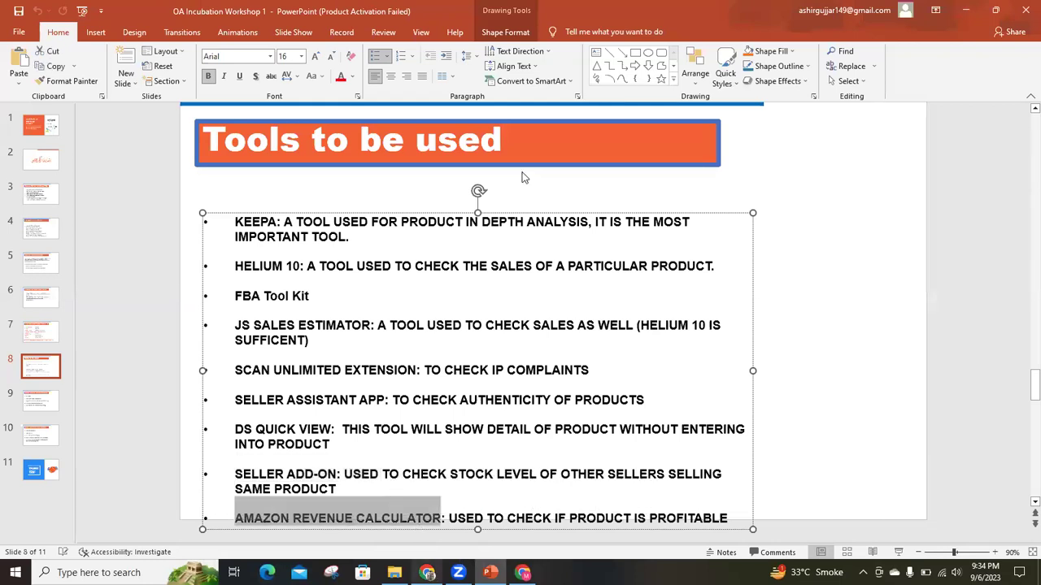
key("alt+Tab")
left_click(330, 10)
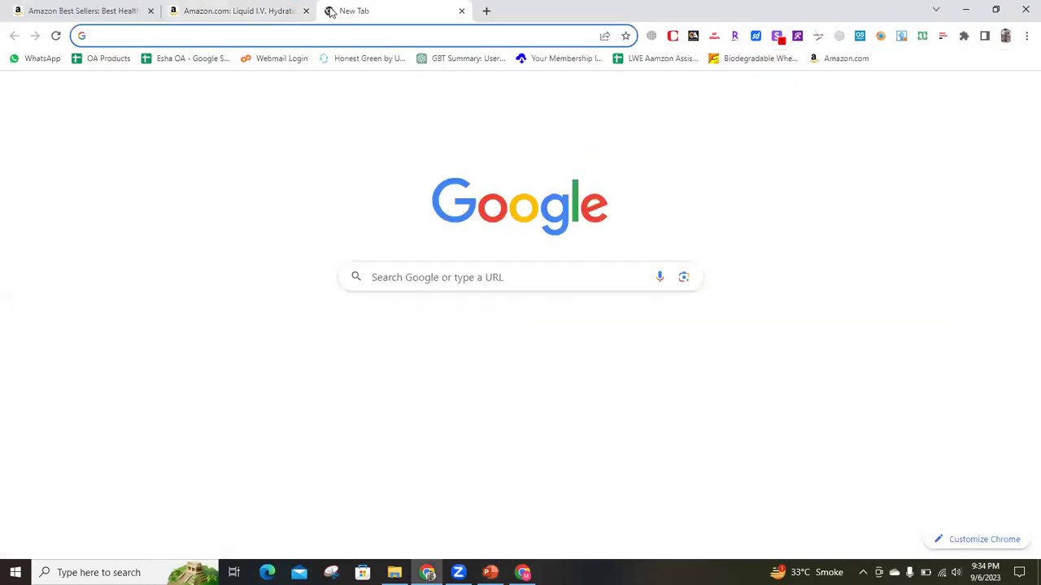
Step: Search Google for 'fba revenue calculator us', then return to the Amazon product tab
type("fb")
key("Down")
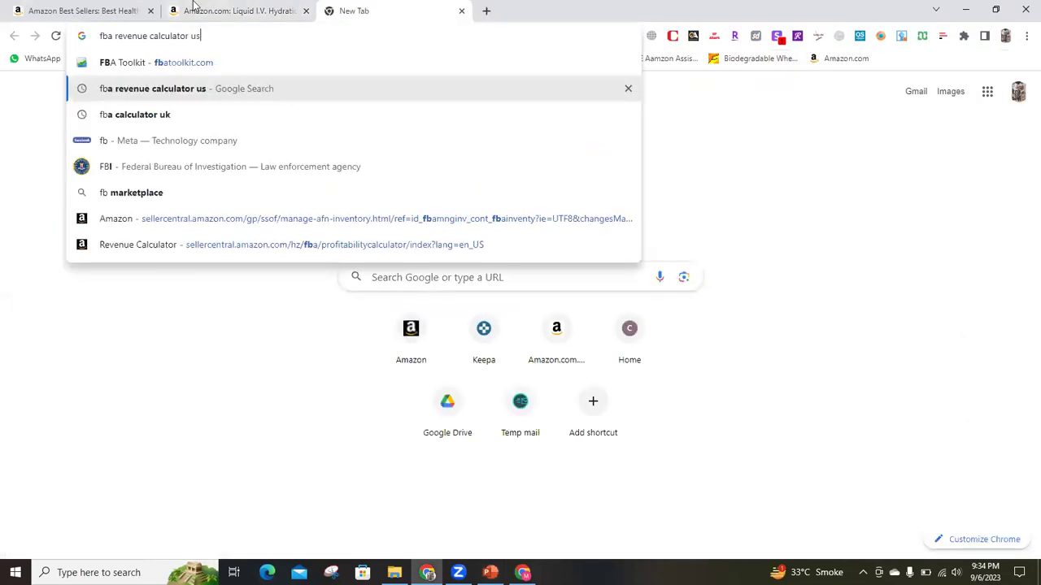
key("Return")
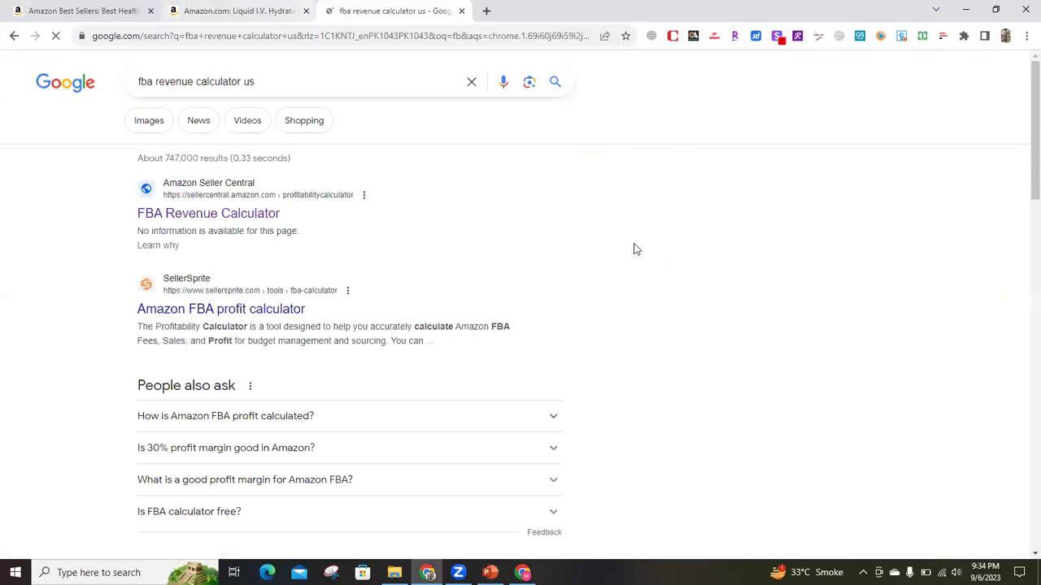
key("ctrl+shift+Tab")
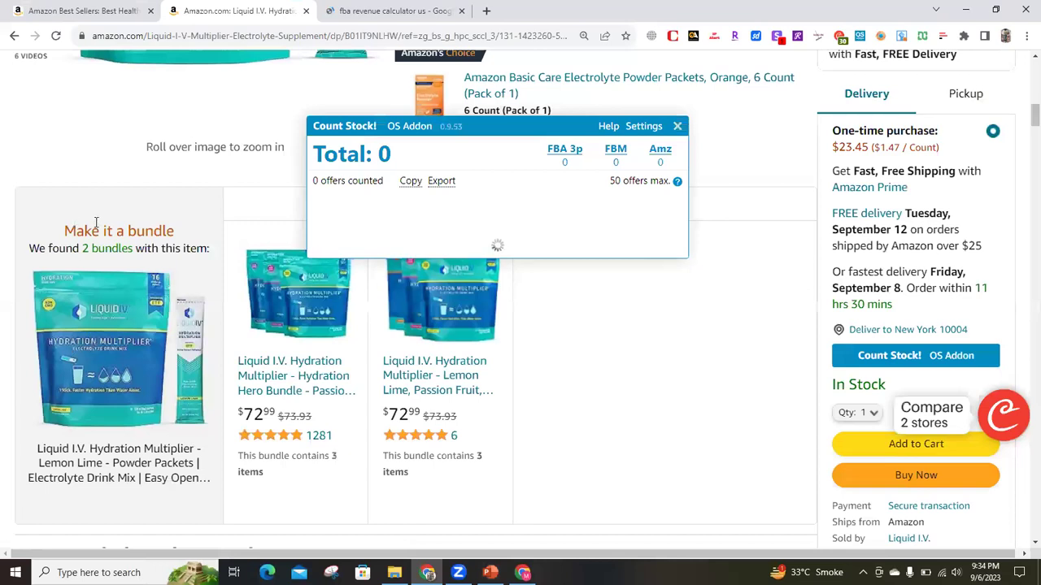
Step: Select the product ASIN B01IT9NLHW in Product details and switch to the calculator search results
scroll(130, 226, "down", 10)
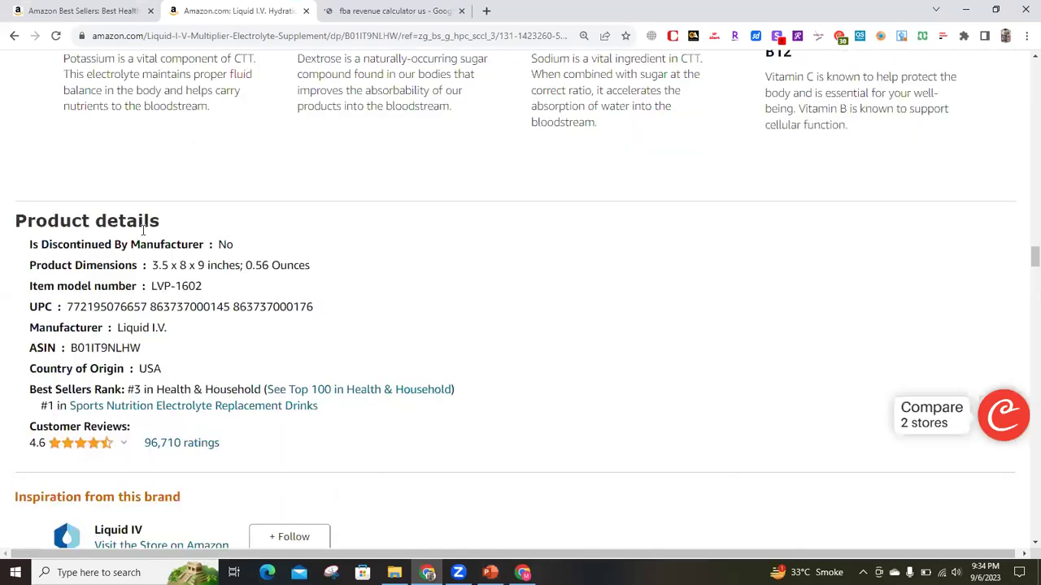
scroll(139, 232, "up", 2)
scroll(298, 173, "down", 3)
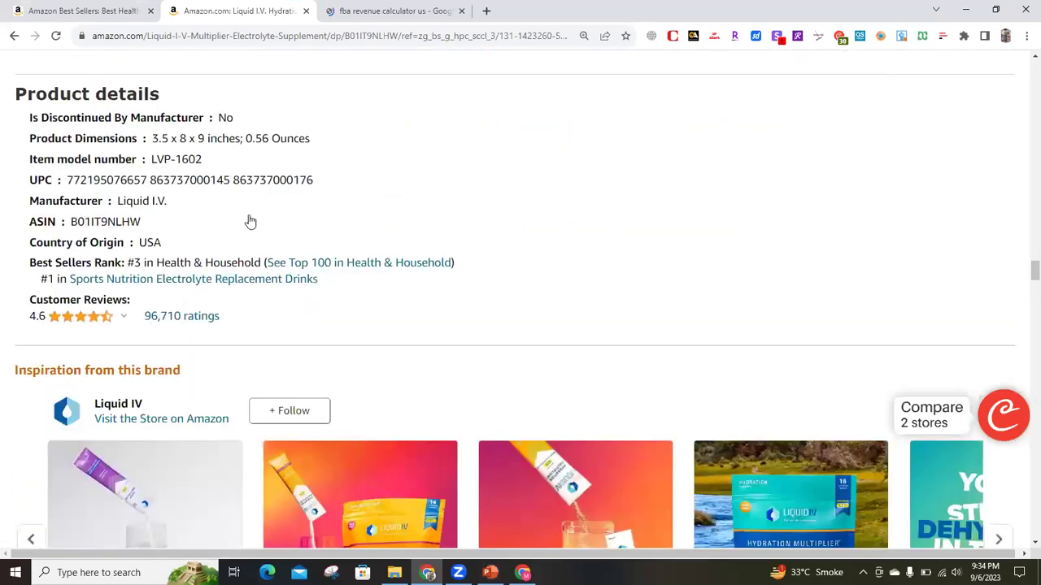
double_click(215, 221)
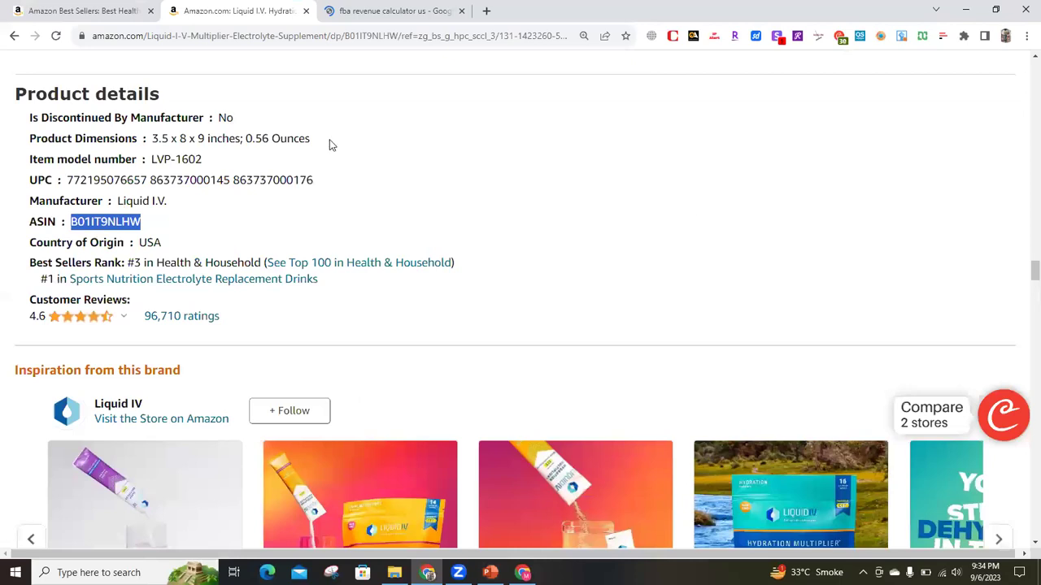
key("ctrl+Tab")
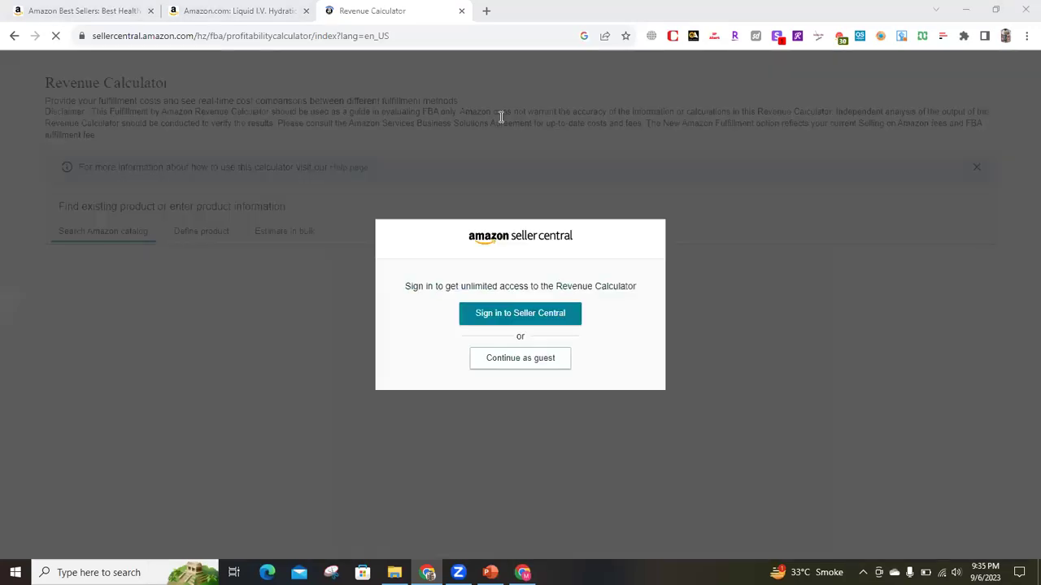
Step: Look up ASIN B01IT9NLHW as a guest in the Revenue Calculator: $23.45 price, $4.51 fees
left_click(520, 358)
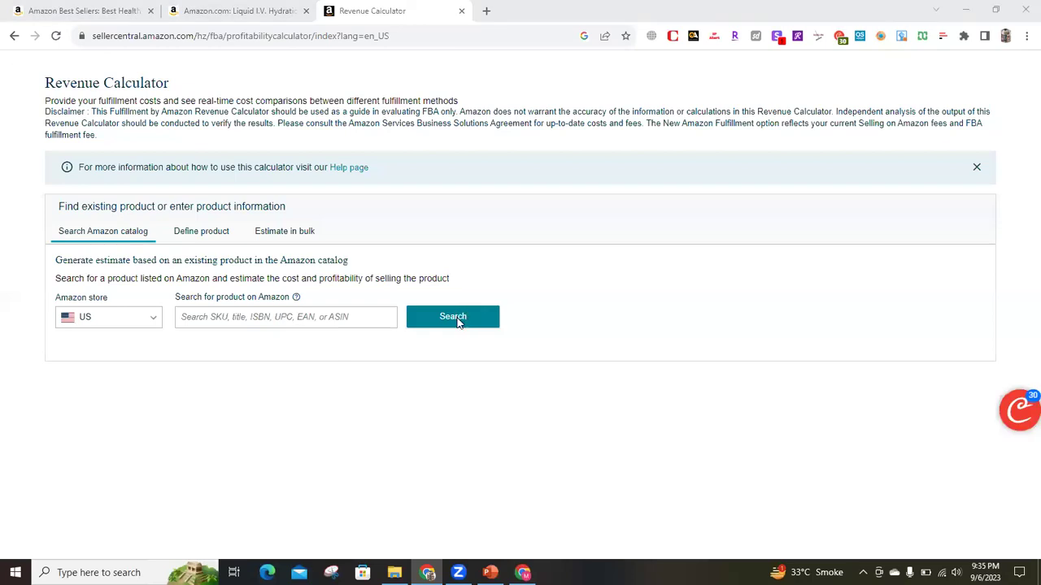
right_click(294, 317)
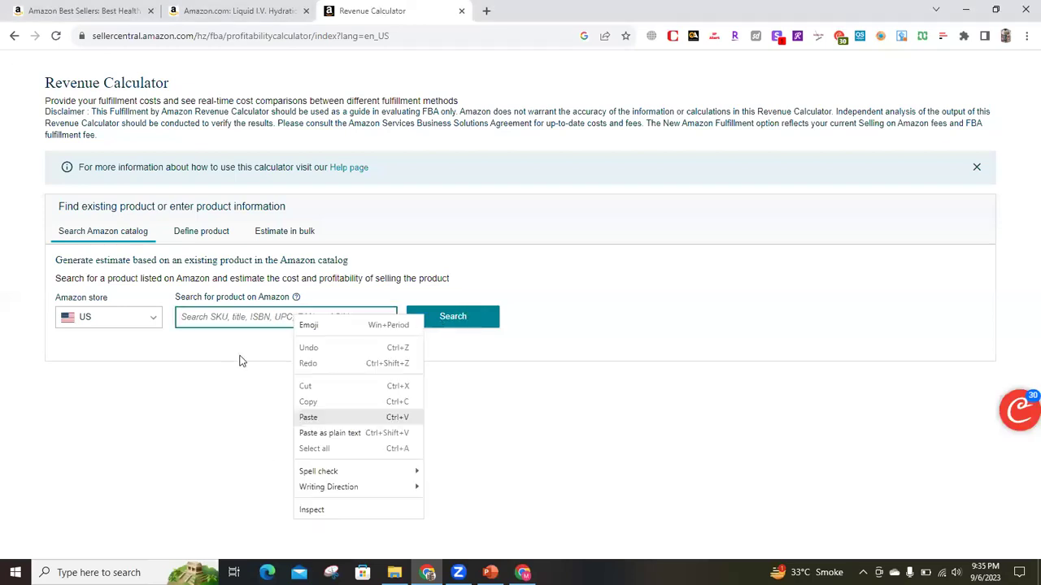
key("Return")
key("Return")
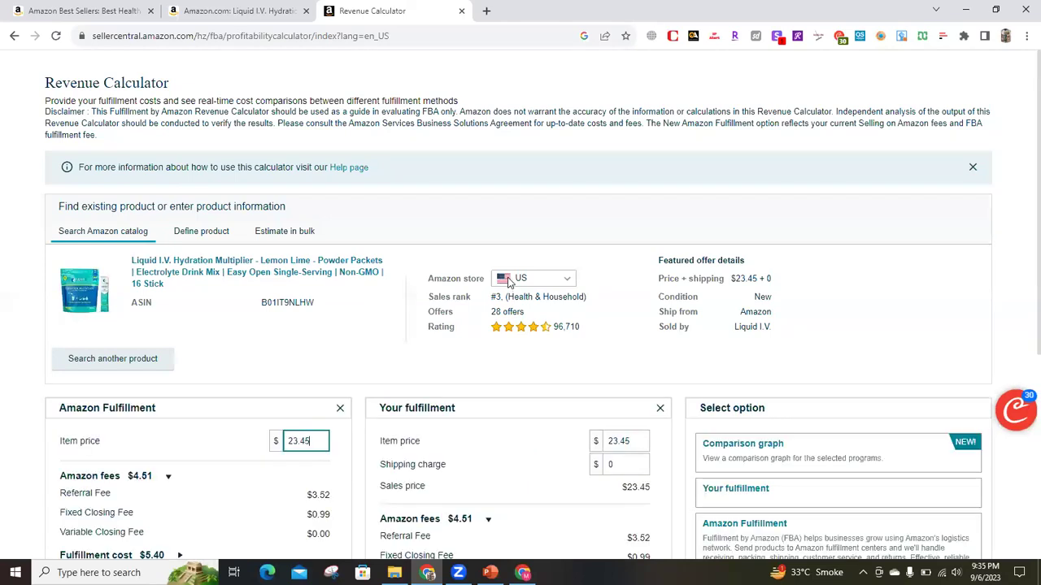
key("ctrl+shift+Tab")
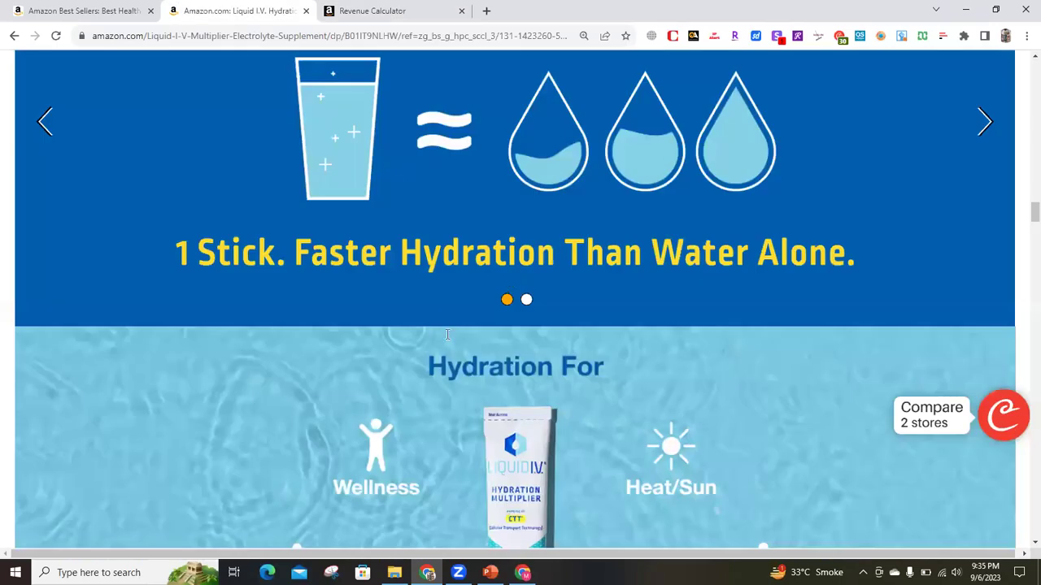
scroll(433, 339, "up", 5)
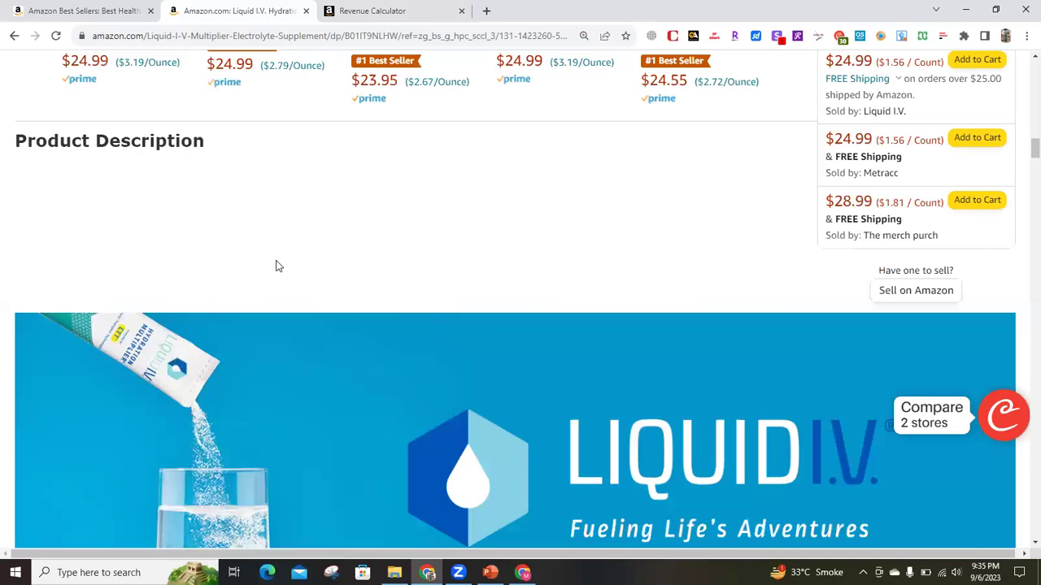
scroll(277, 266, "up", 10)
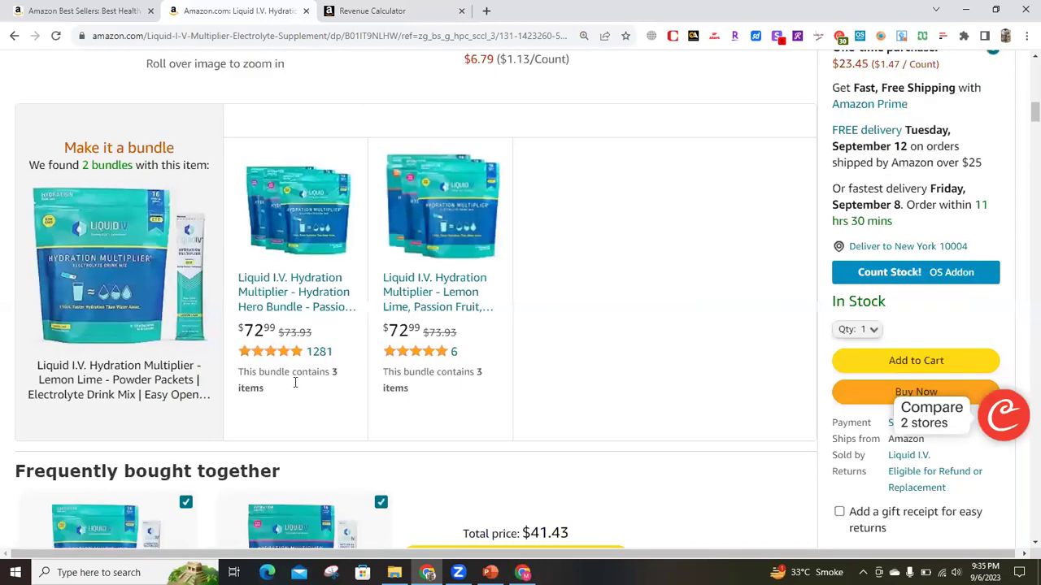
scroll(289, 376, "up", 5)
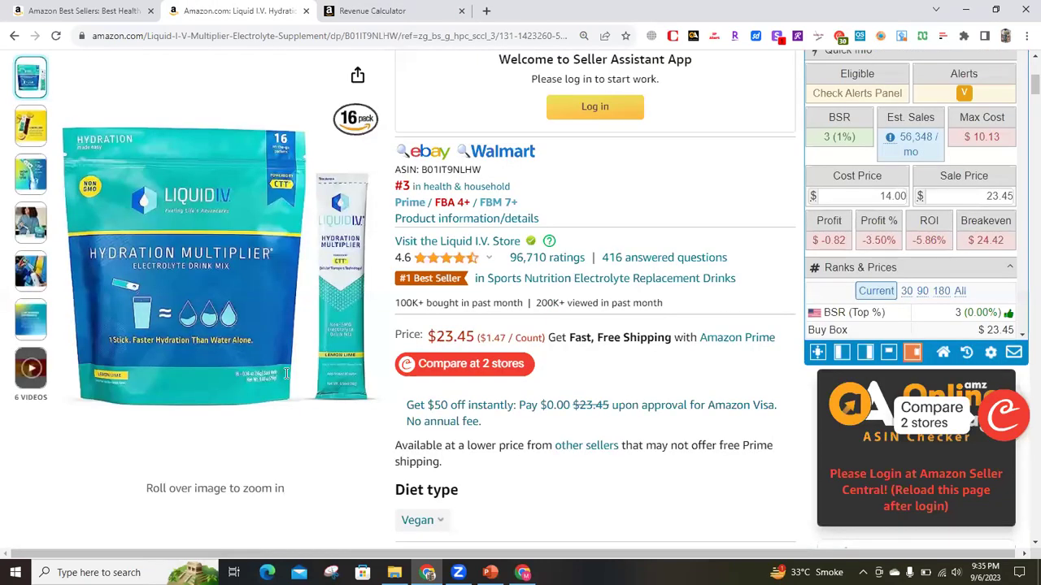
key("ctrl+Tab")
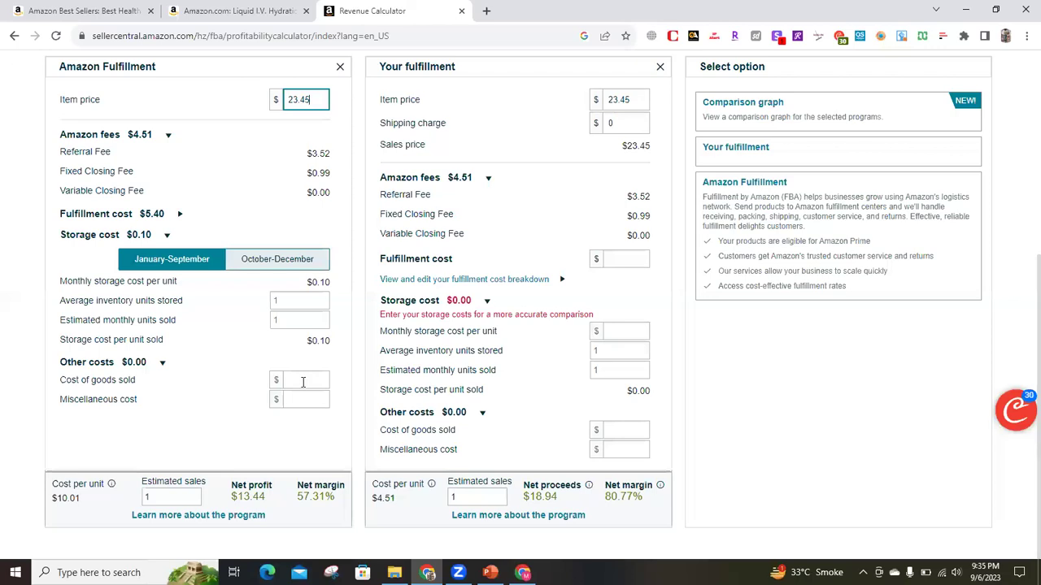
Step: Enter $8 cost of goods, $2 miscellaneous and 15 estimated sales, then highlight the $51.58 net profit
key("Tab")
key("Tab")
key("Tab")
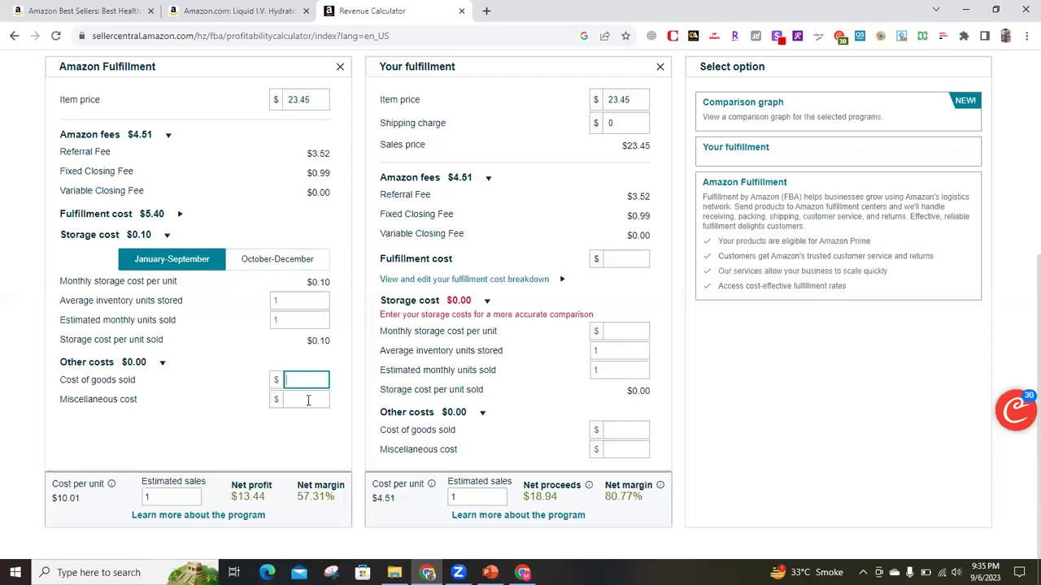
type("8")
key("Tab")
type("2")
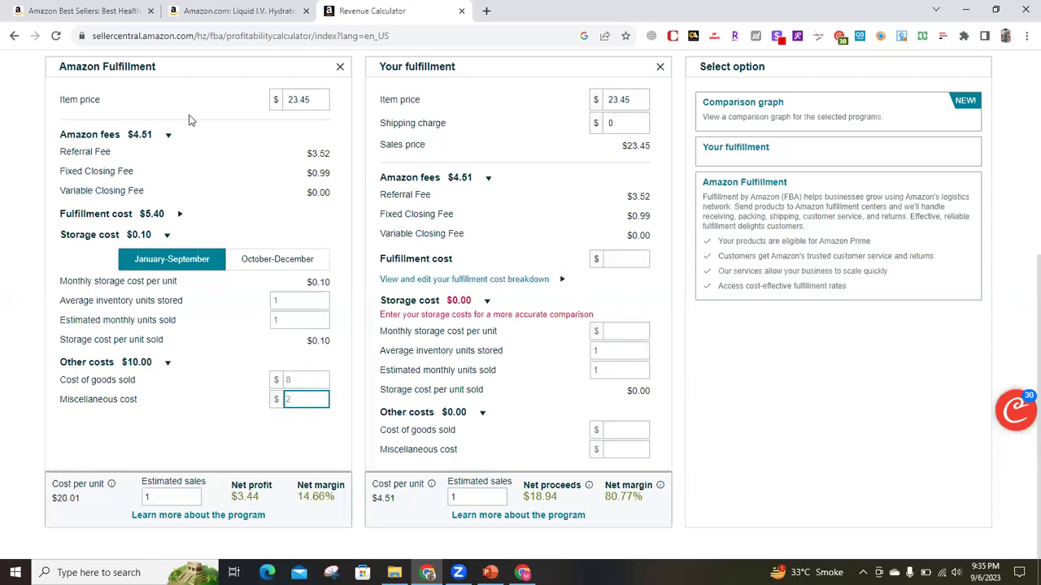
left_click(172, 501)
type("5")
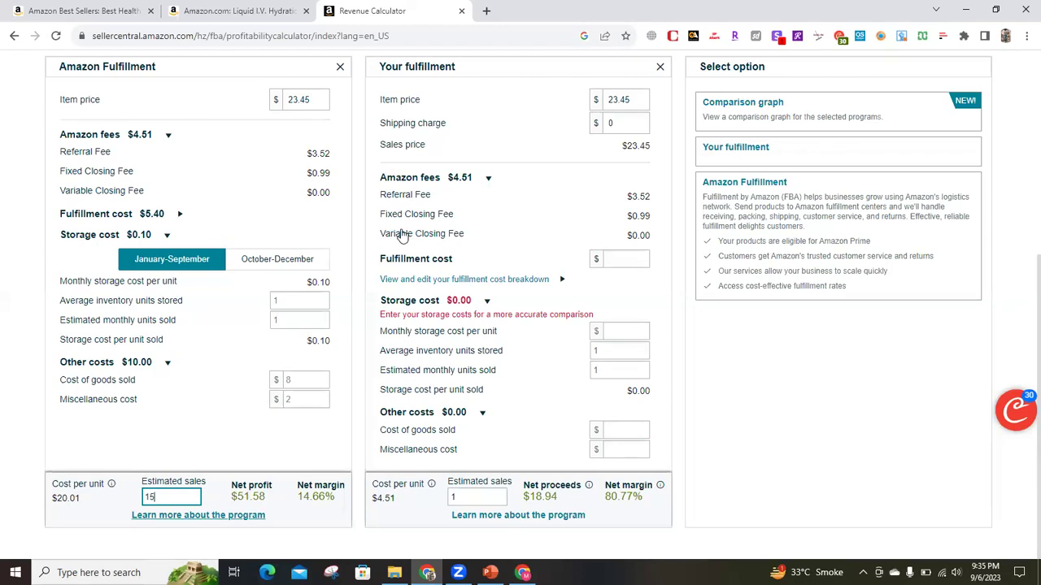
double_click(247, 497)
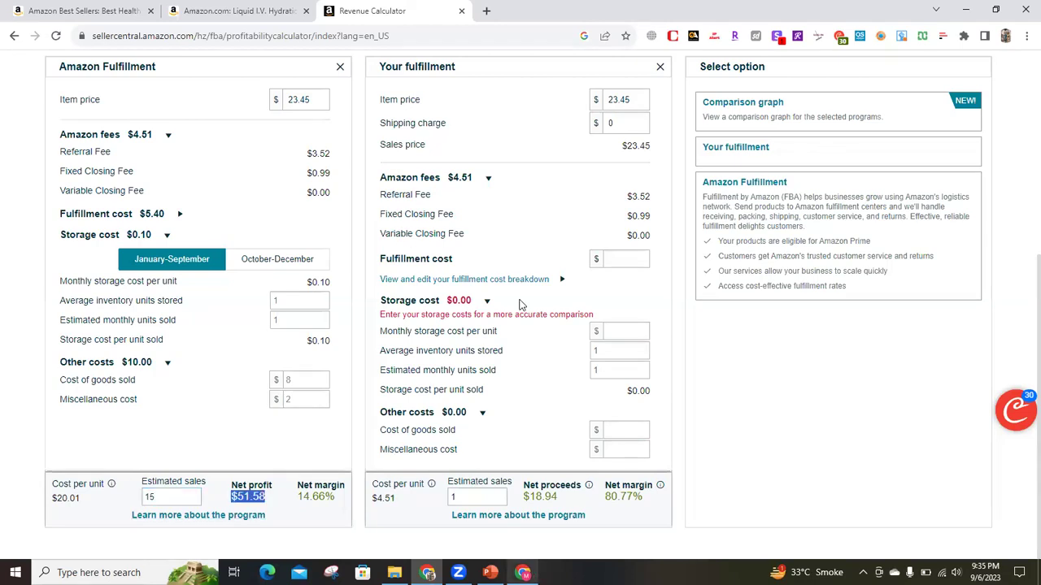
left_click(486, 571)
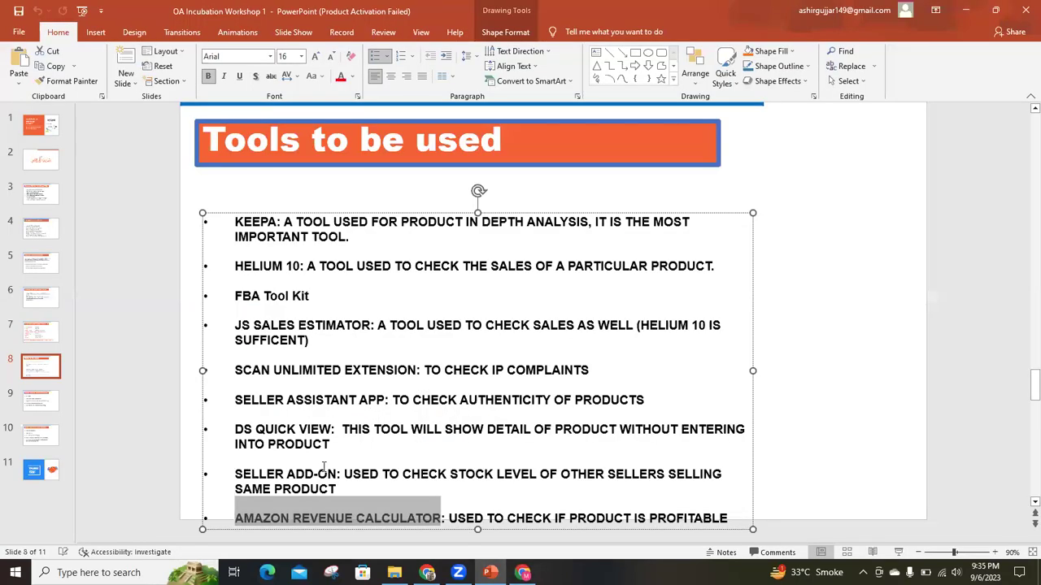
Step: Highlight SELLER ASSISTANT APP on the PowerPoint tools slide
key("alt+Tab")
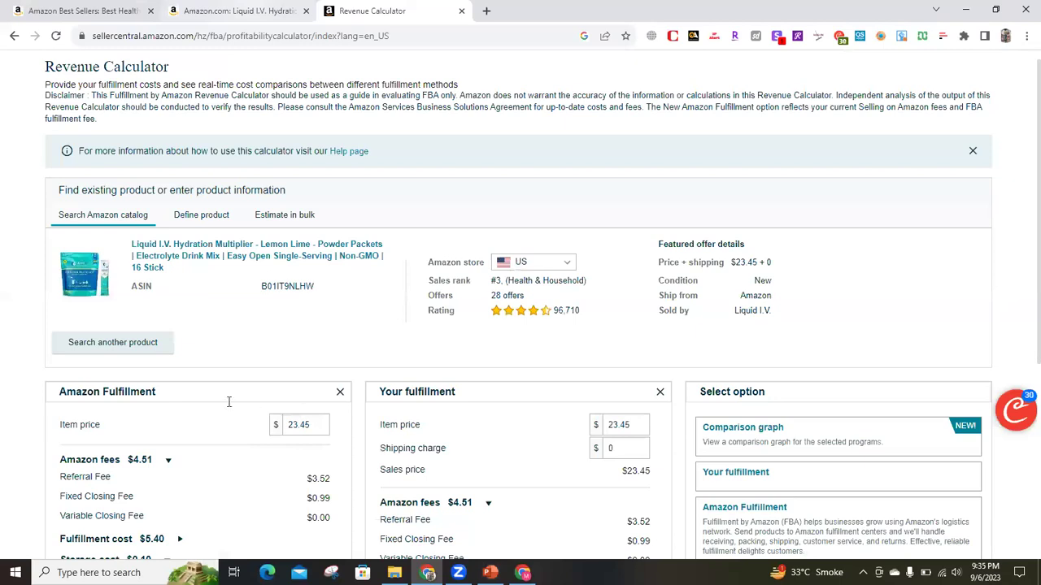
key("alt+Tab")
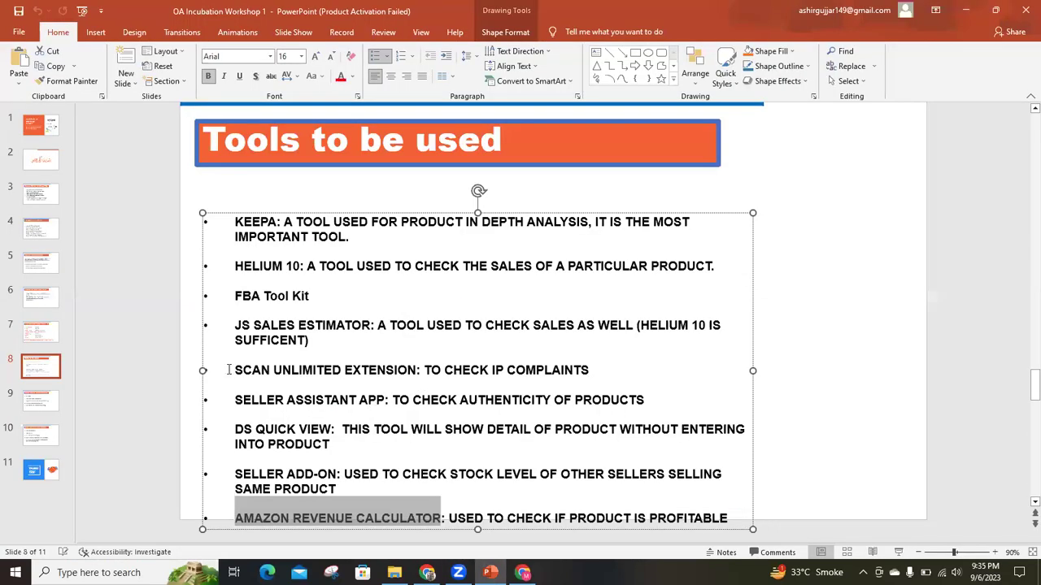
left_click_drag(235, 400, 357, 400)
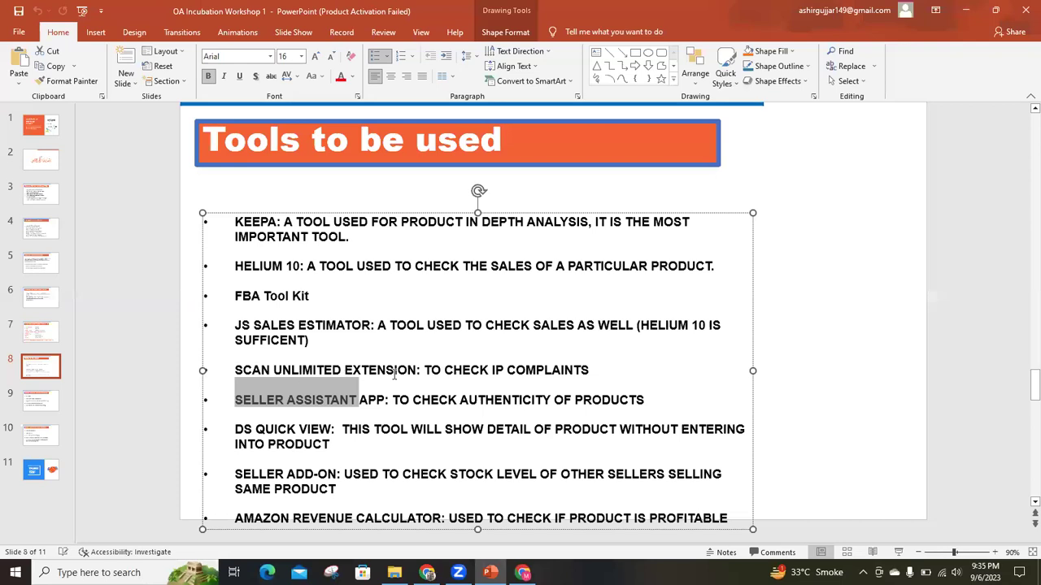
key("ctrl+shift+Right")
Step: Highlight JS SALES ESTIMATOR on the slide, then open a new Chrome tab
left_click_drag(235, 370, 416, 370)
left_click_drag(235, 325, 370, 325)
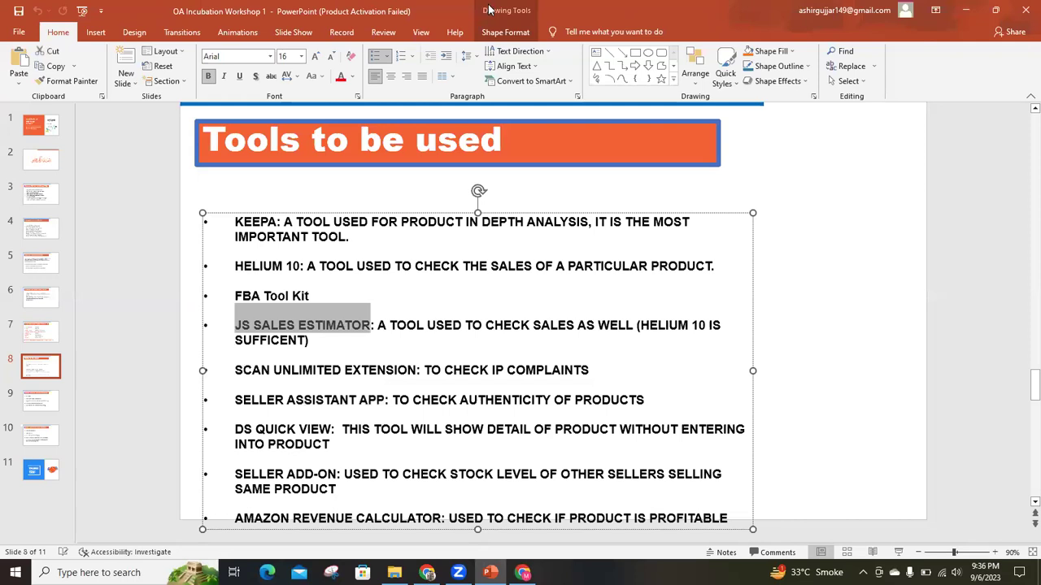
key("alt+Tab")
key("ctrl+t")
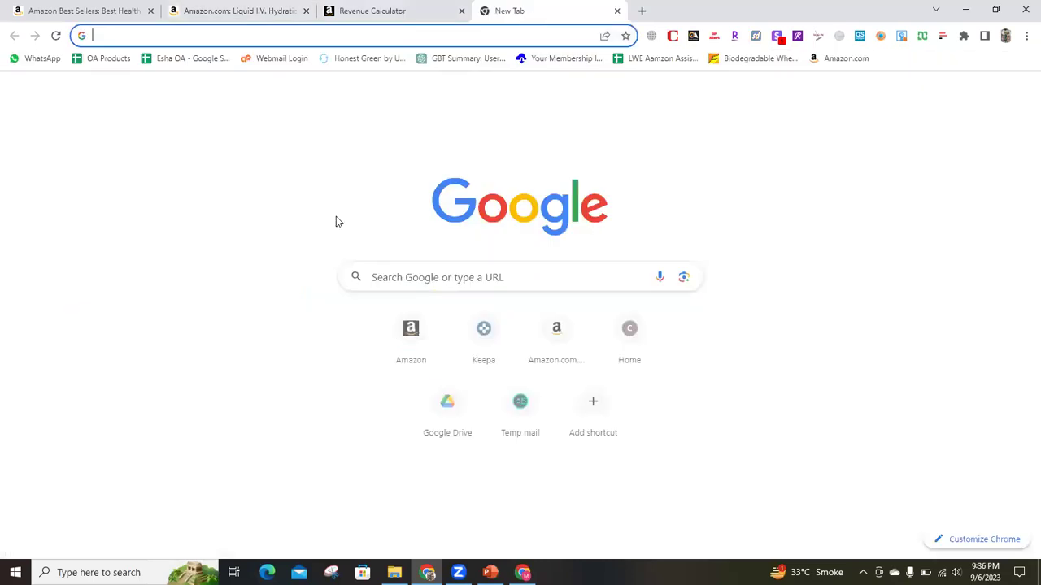
Step: Search 'js sales estimator' to load Jungle Scout's estimator, then return to the Amazon product tab
type("js sales estimator")
key("Return")
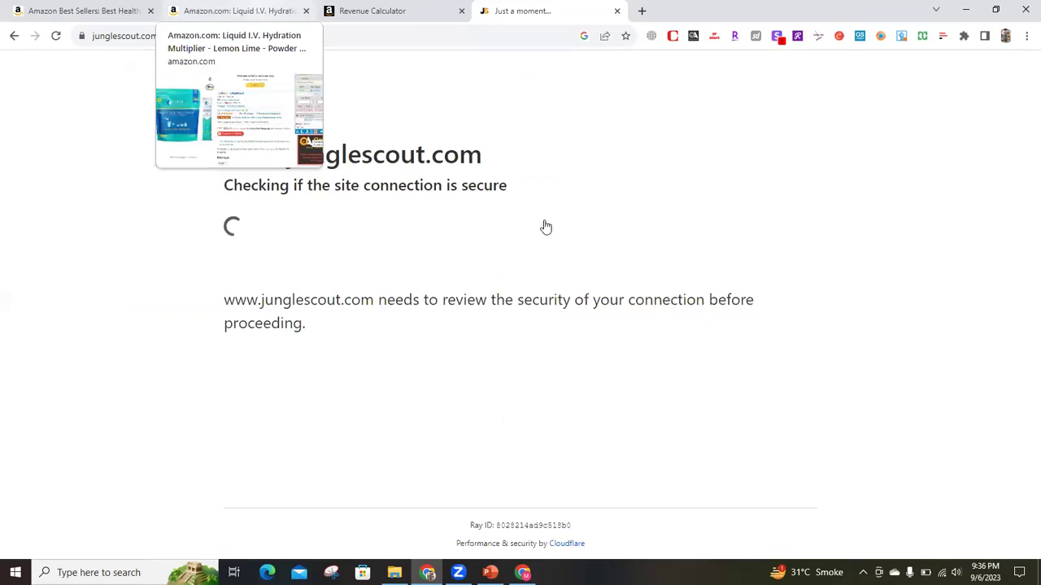
key("ctrl+2")
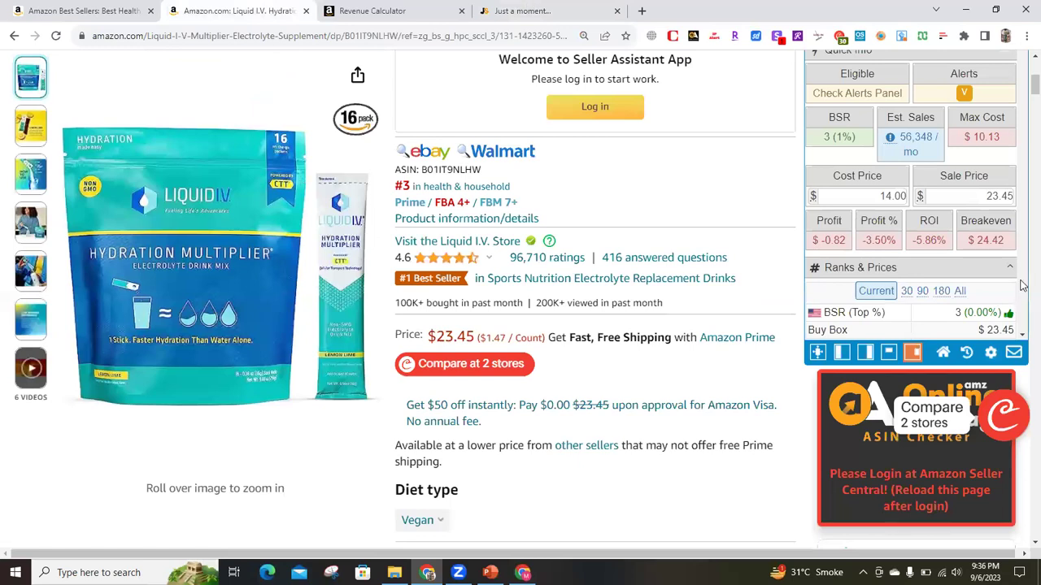
scroll(1021, 266, "down", 10)
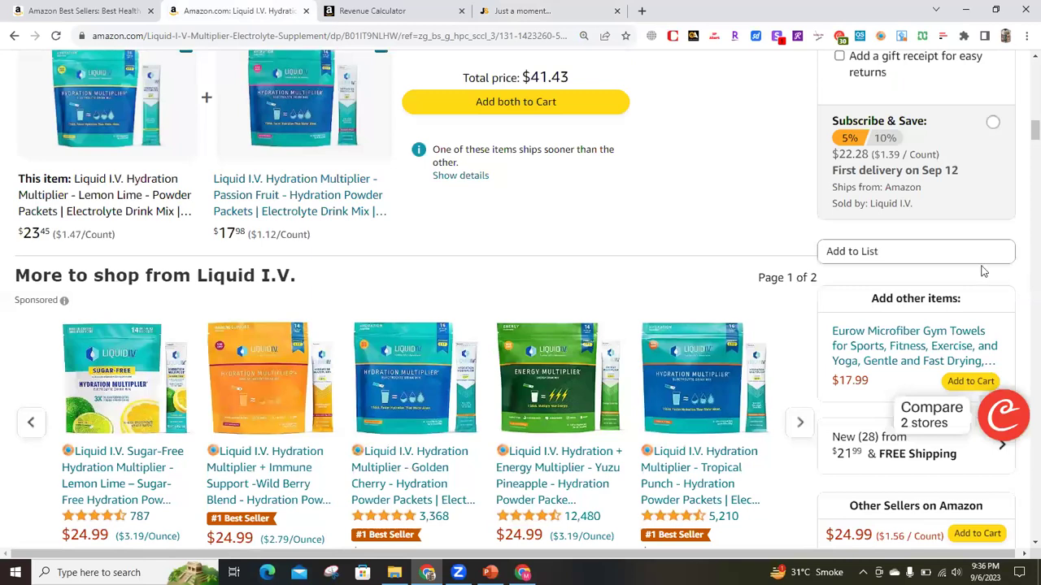
scroll(155, 365, "down", 10)
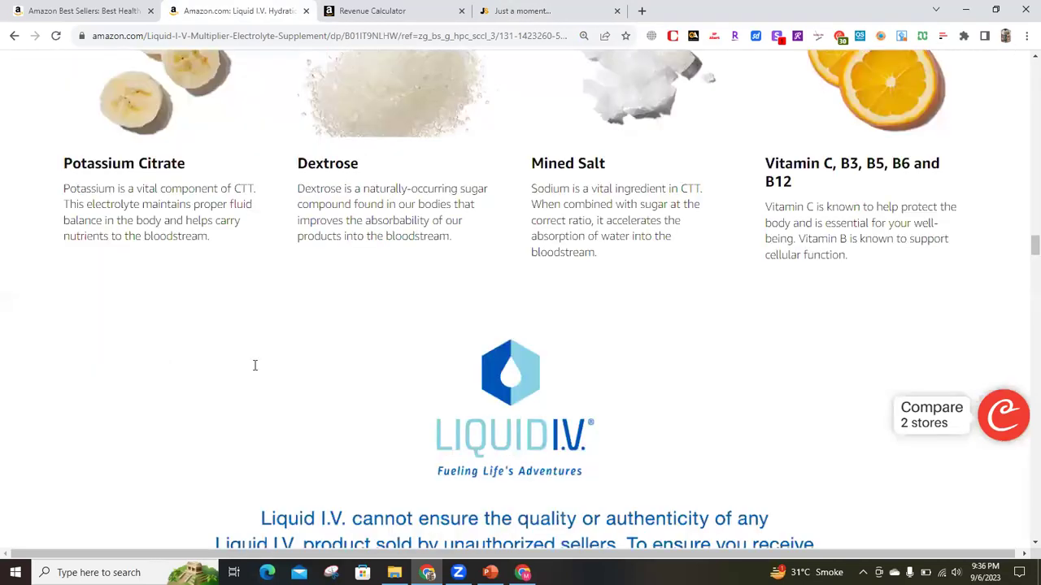
scroll(365, 374, "down", 10)
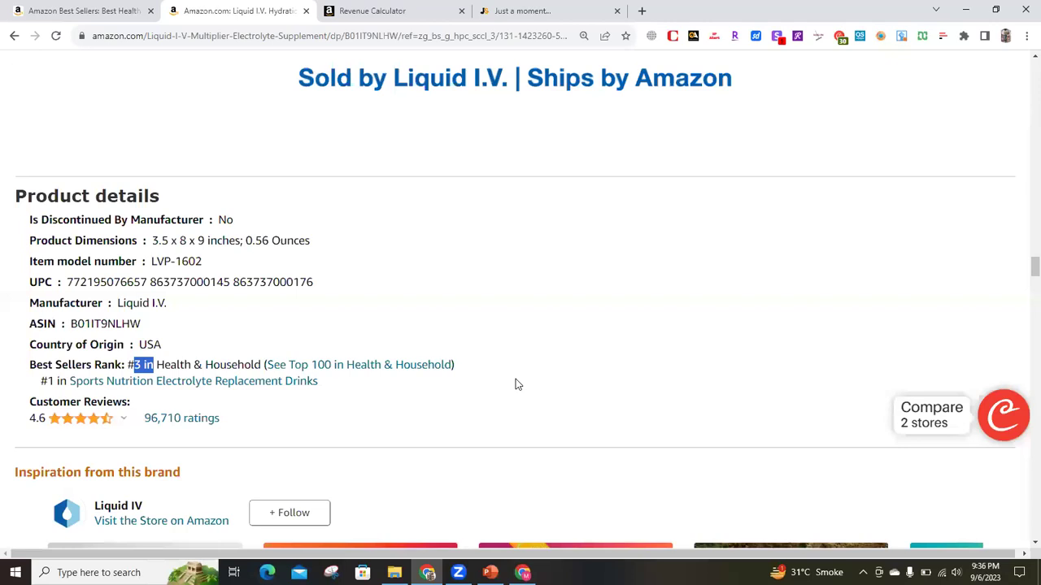
scroll(409, 339, "down", 5)
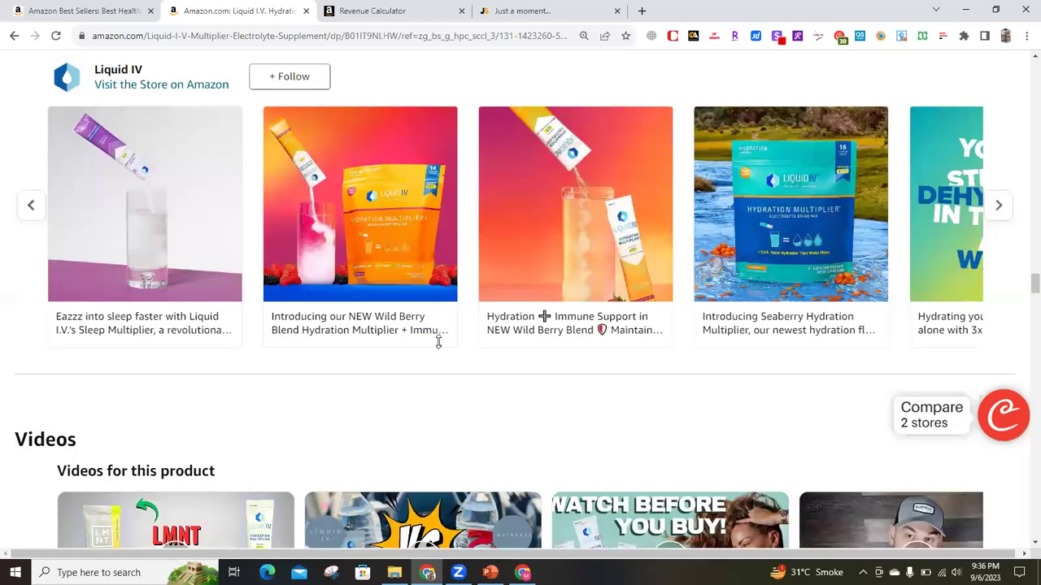
scroll(503, 124, "up", 10)
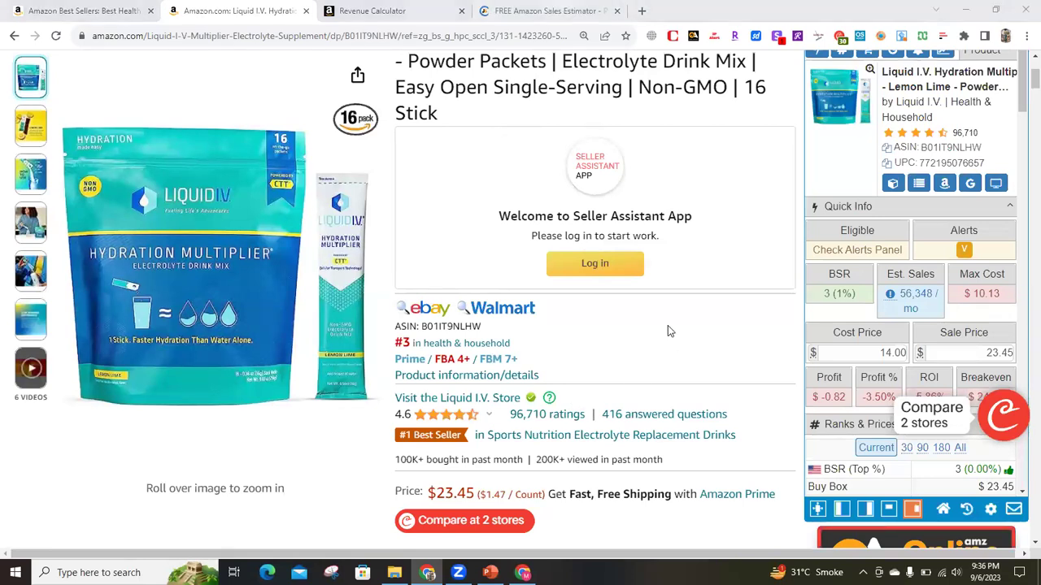
Step: In Jungle Scout's estimator, enter Best Seller's Rank 3 and choose United States of America
key("ctrl+4")
type("3")
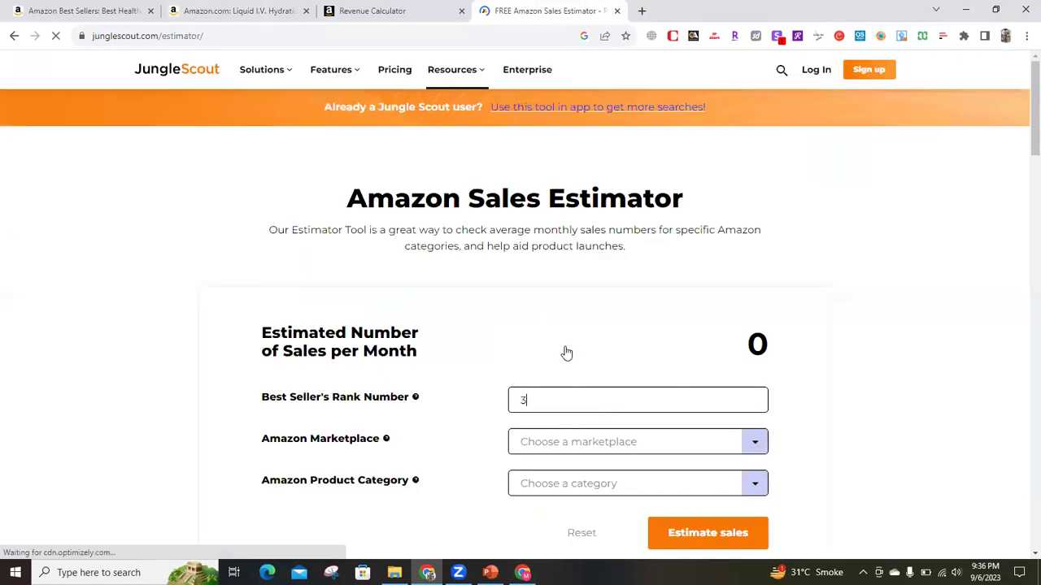
scroll(553, 358, "down", 2)
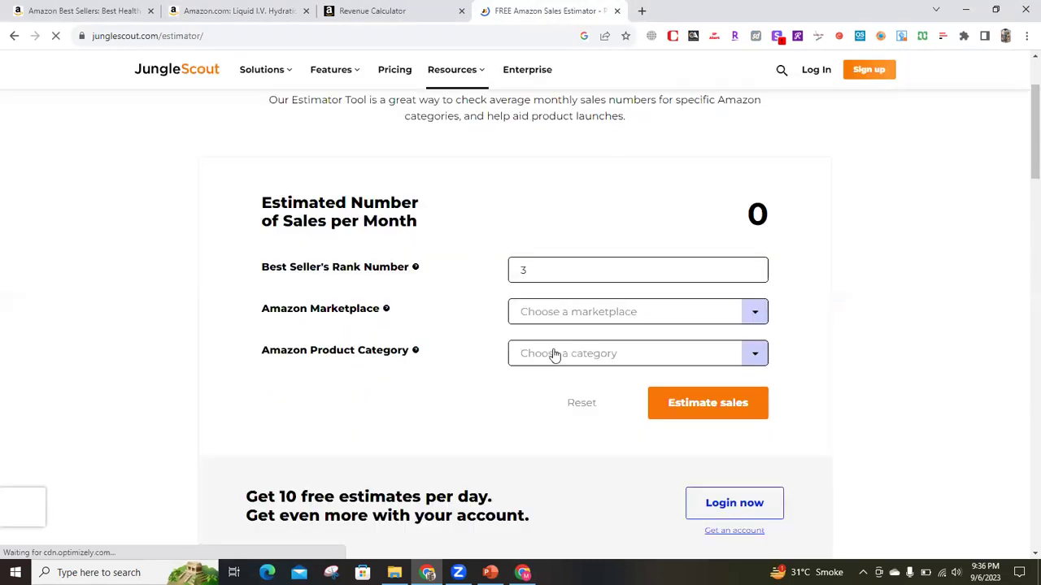
key("Tab")
left_click(777, 319)
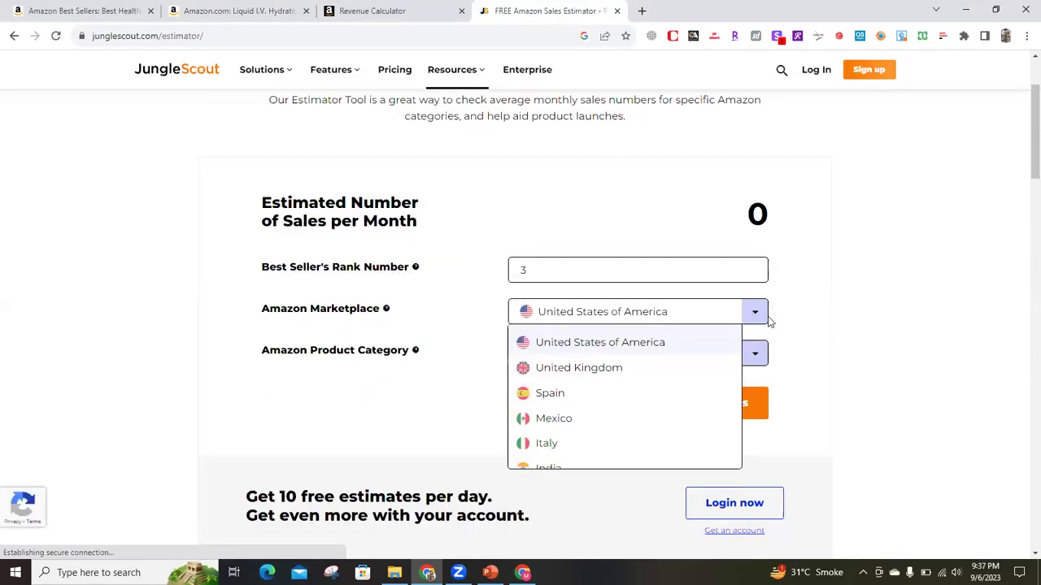
Step: Choose Health & Household, request the estimate, and highlight the 'Please try again later' error
left_click(748, 358)
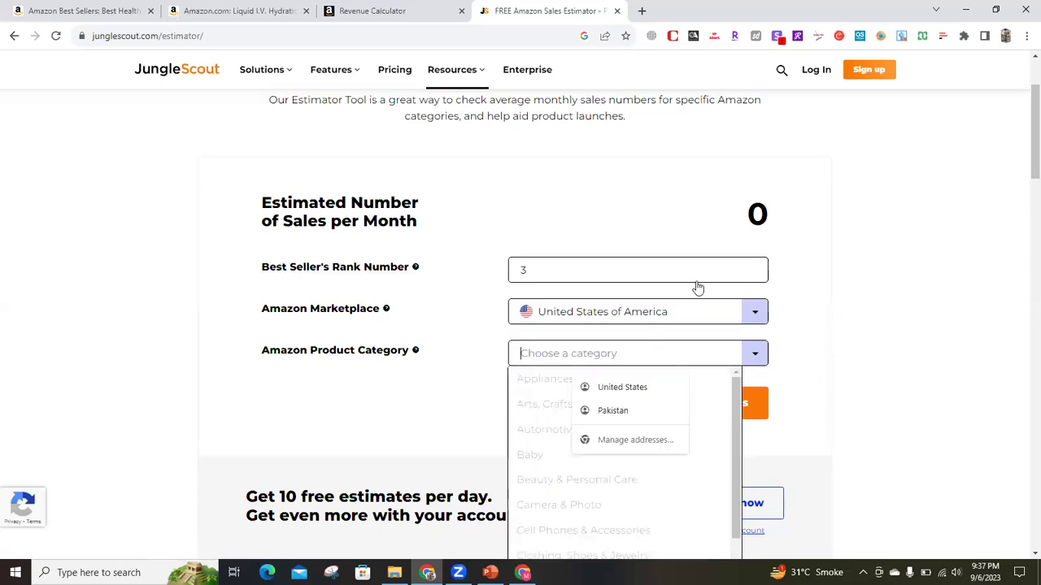
scroll(696, 286, "down", 2)
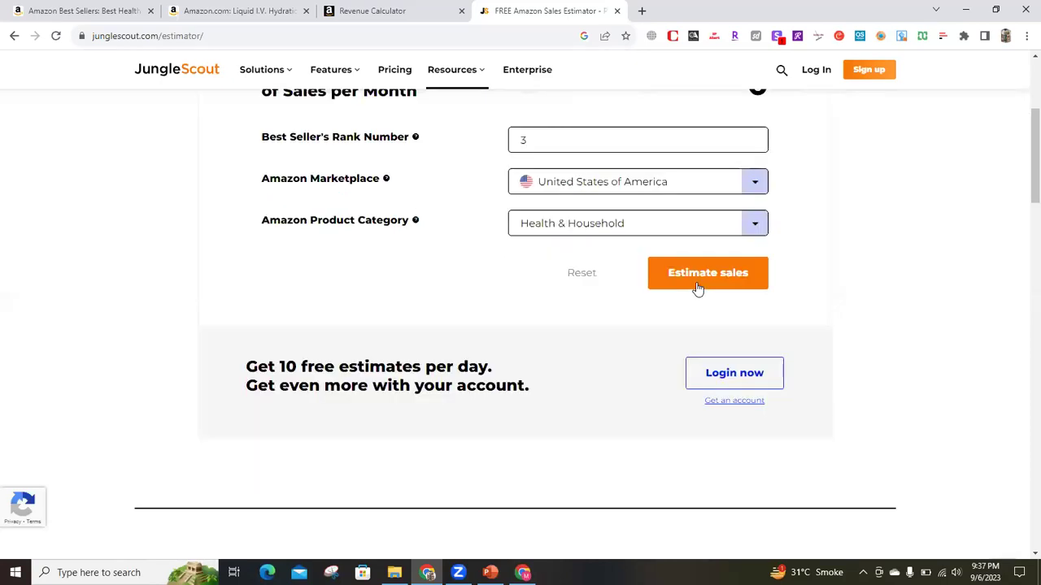
left_click(697, 277)
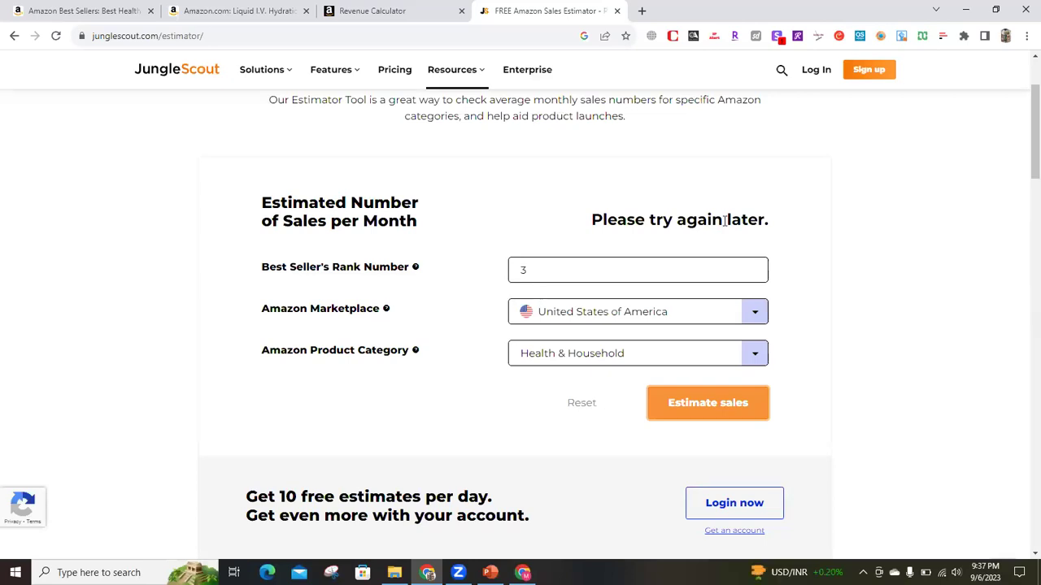
left_click_drag(678, 219, 775, 230)
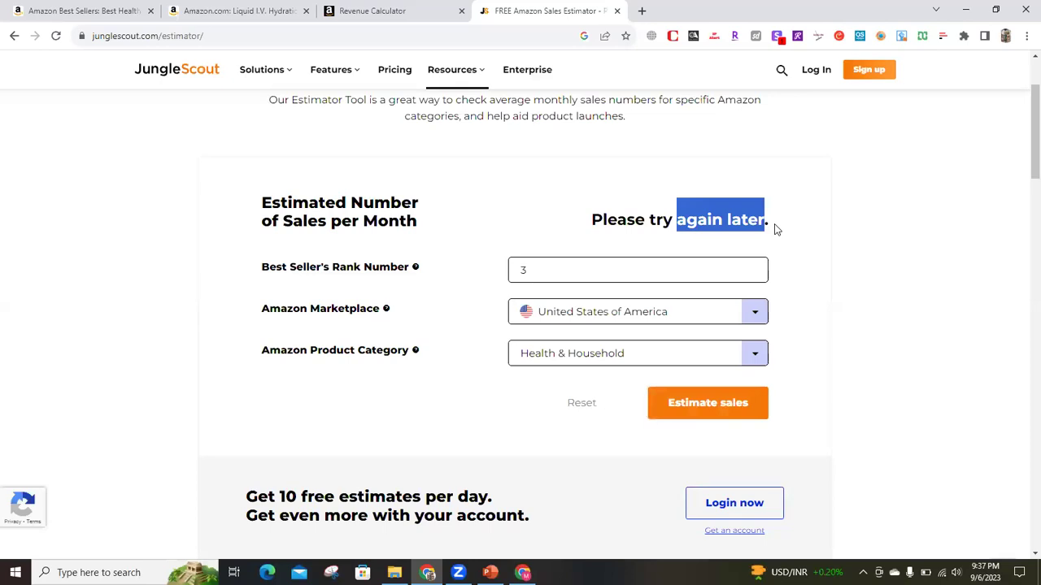
left_click_drag(775, 230, 774, 230)
Step: Open the FBA Toolkit site in a new tab
left_click(642, 10)
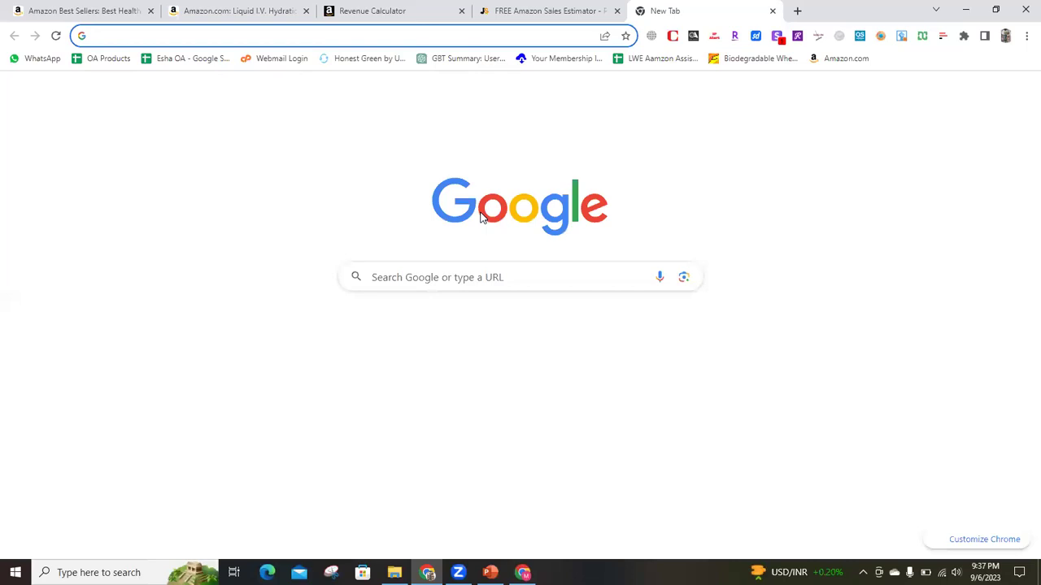
type("fbatoolkit.com")
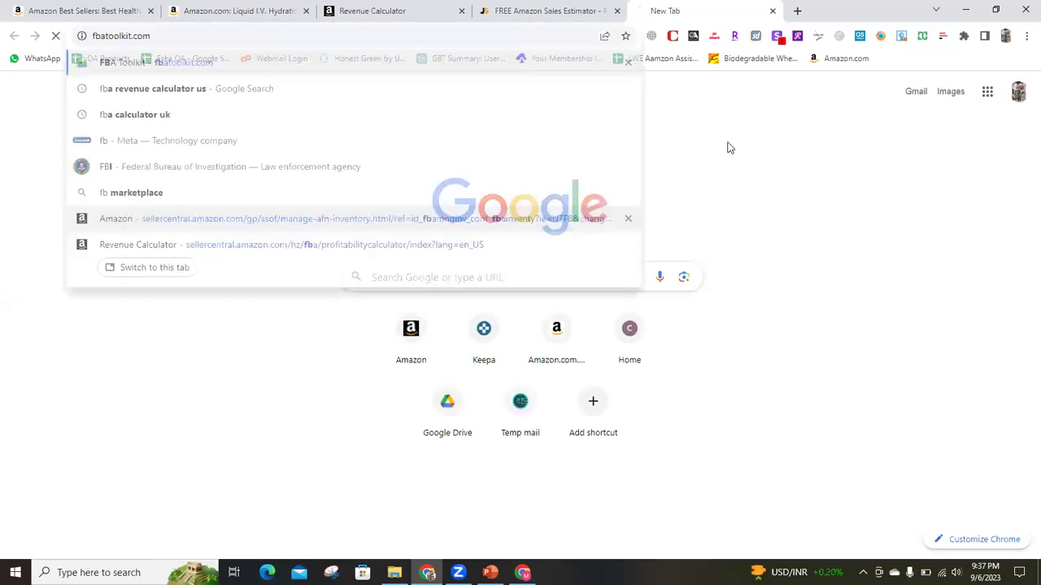
key("Return")
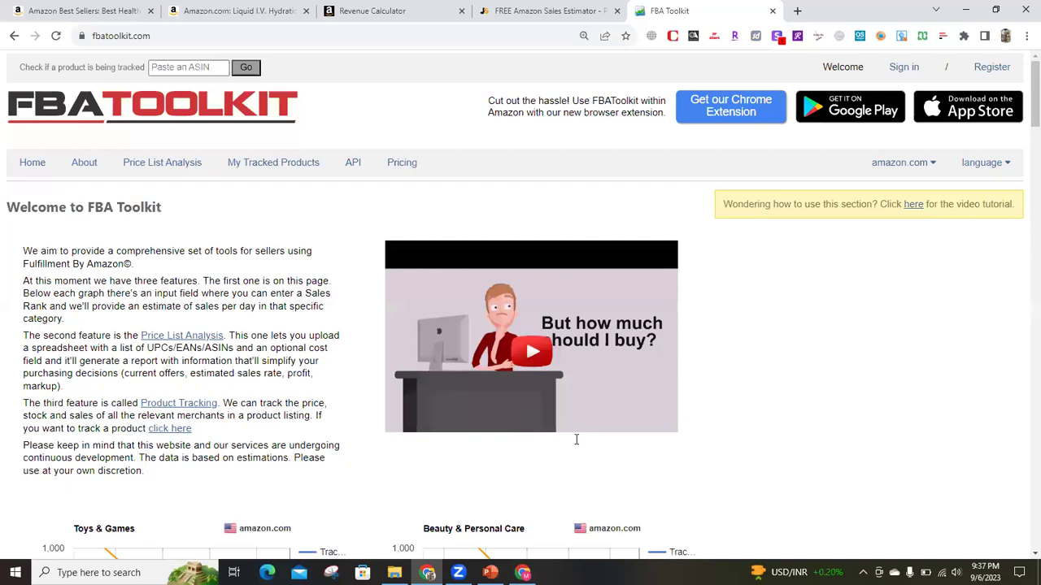
Step: Estimate Health & Household rank 3 sales, highlighting the 98 sales-per-day figure
scroll(602, 441, "down", 7)
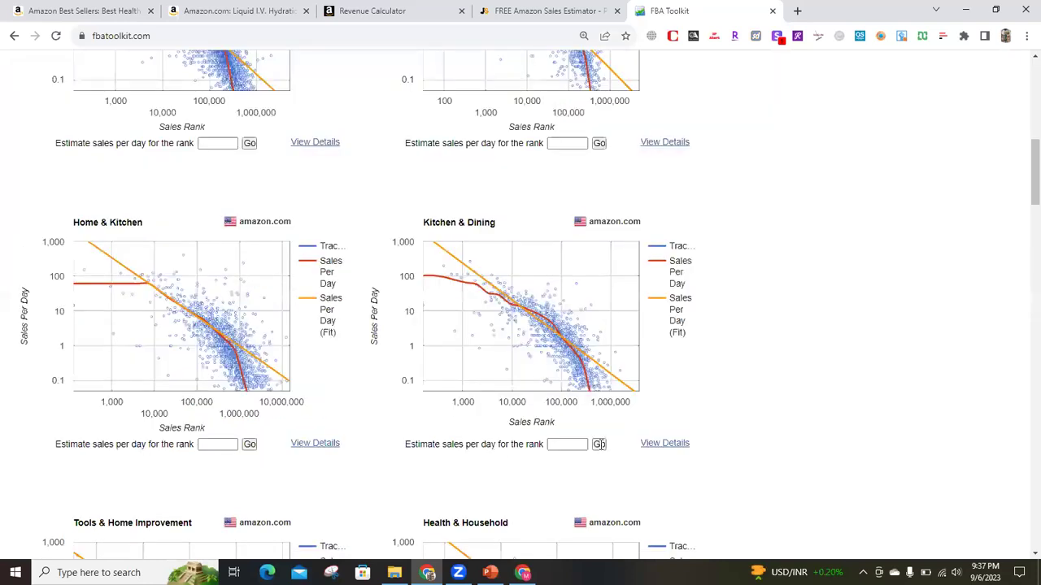
scroll(600, 443, "down", 3)
left_click(567, 442)
type("3")
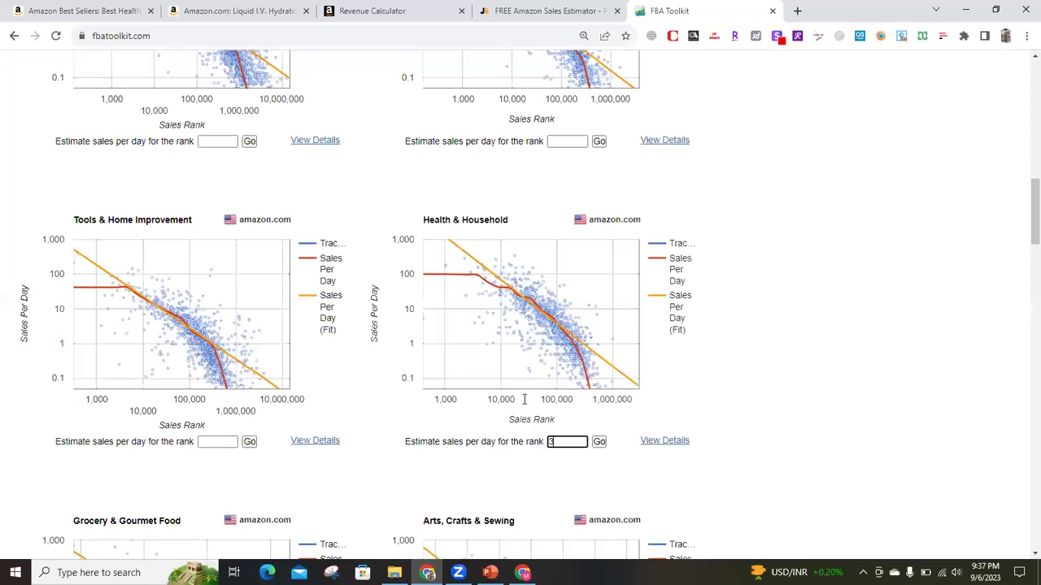
key("Return")
scroll(532, 400, "down", 1)
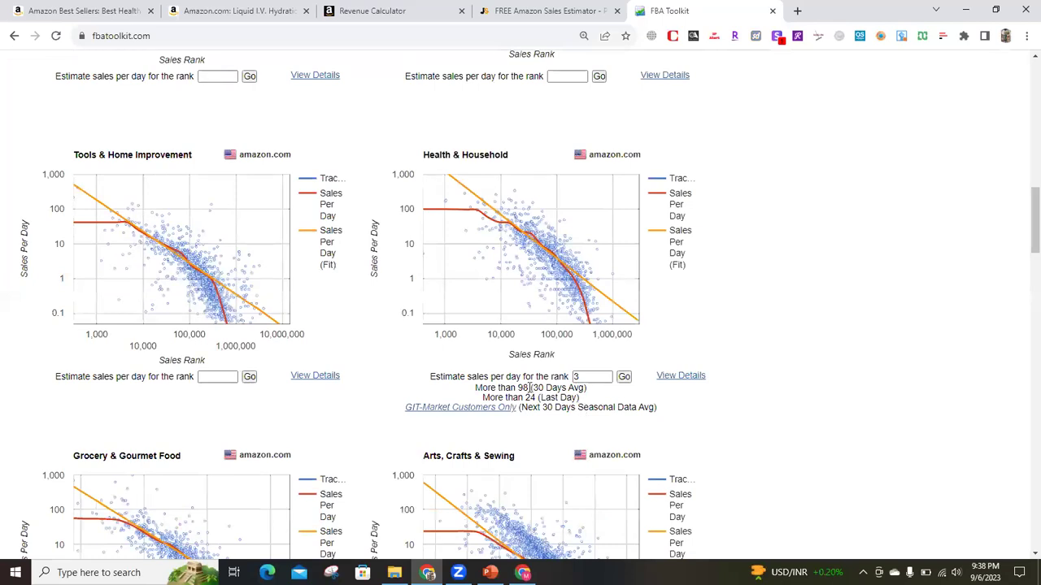
left_click_drag(536, 397, 579, 397)
double_click(521, 388)
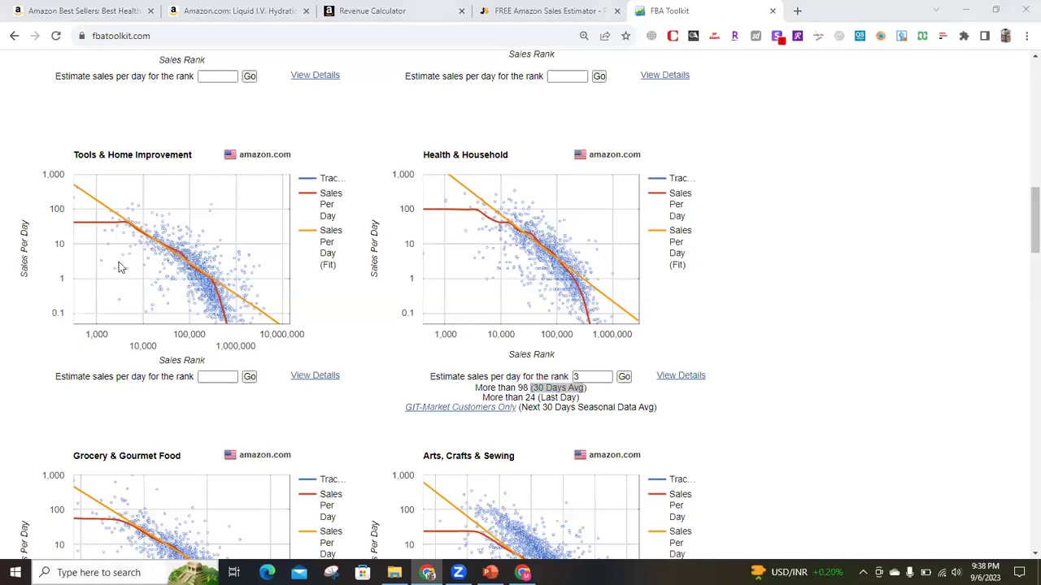
key("super+s")
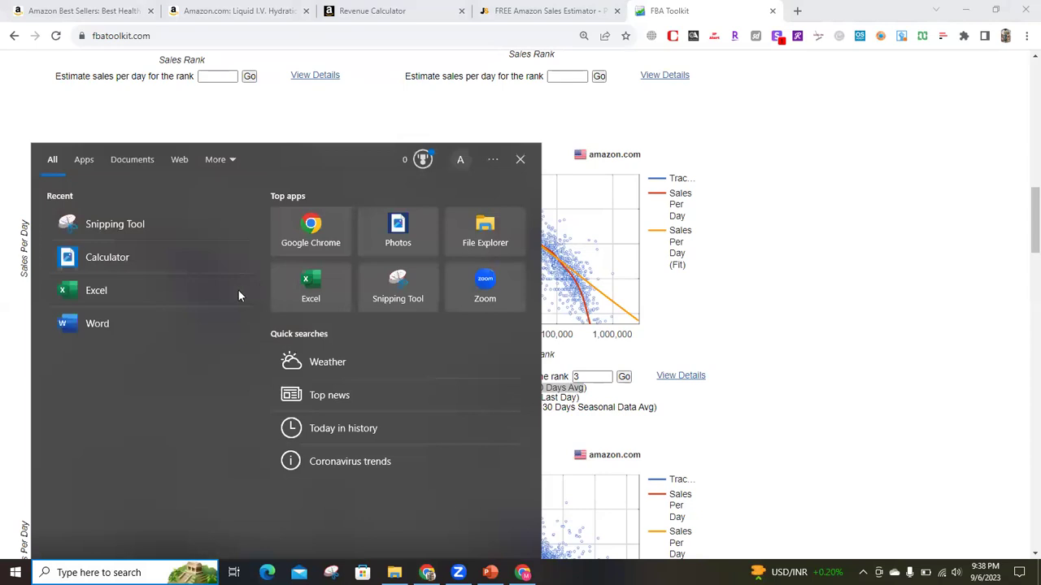
Step: Open Windows Calculator and compute 98 × 30 for a monthly sales estimate
left_click(107, 257)
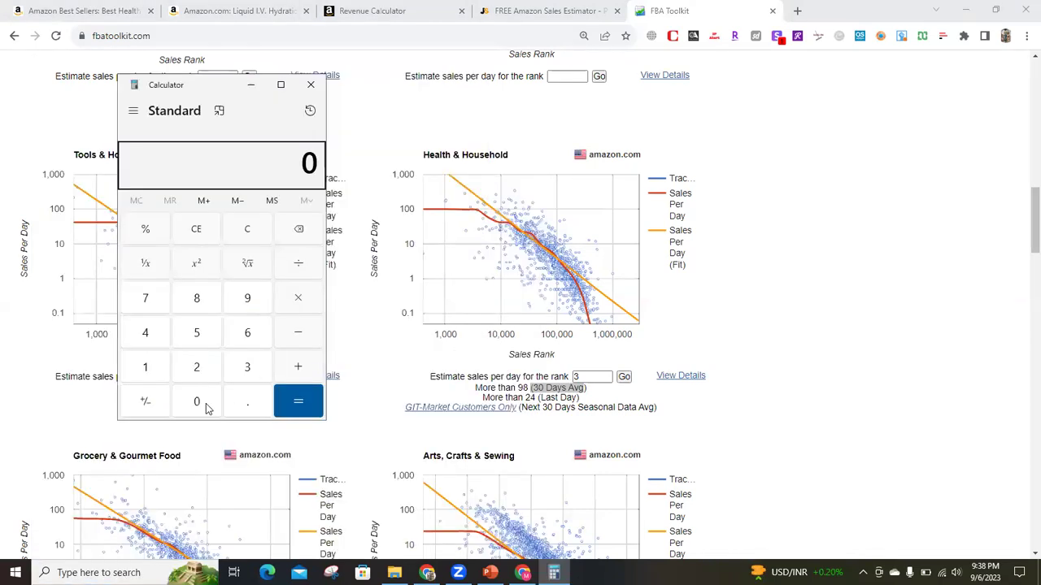
type("98")
type("*3")
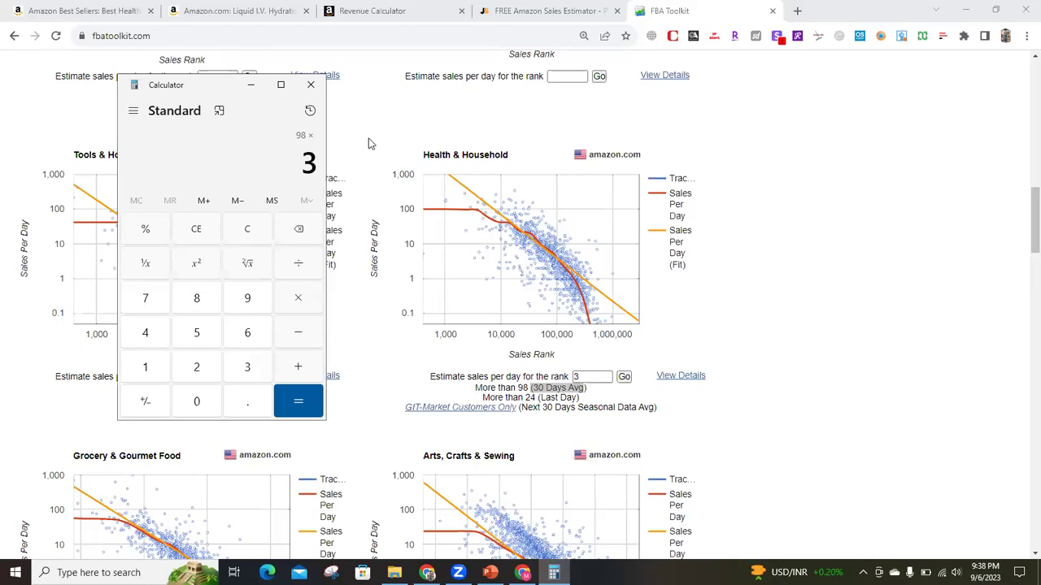
type("0")
key("Return")
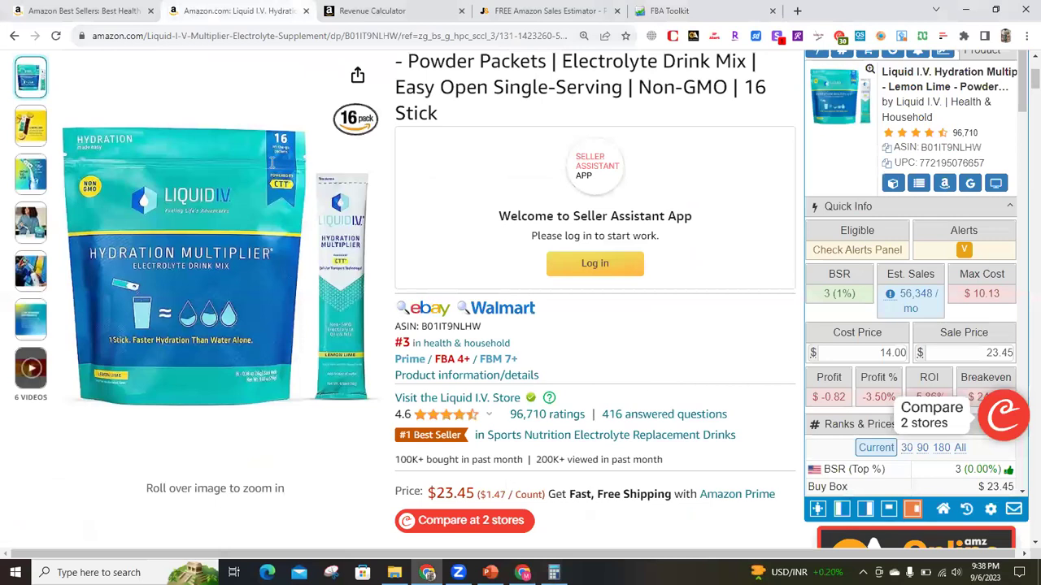
Step: Calculate 2500 × 23.45 in Calculator, giving 58,625
scroll(281, 163, "down", 2)
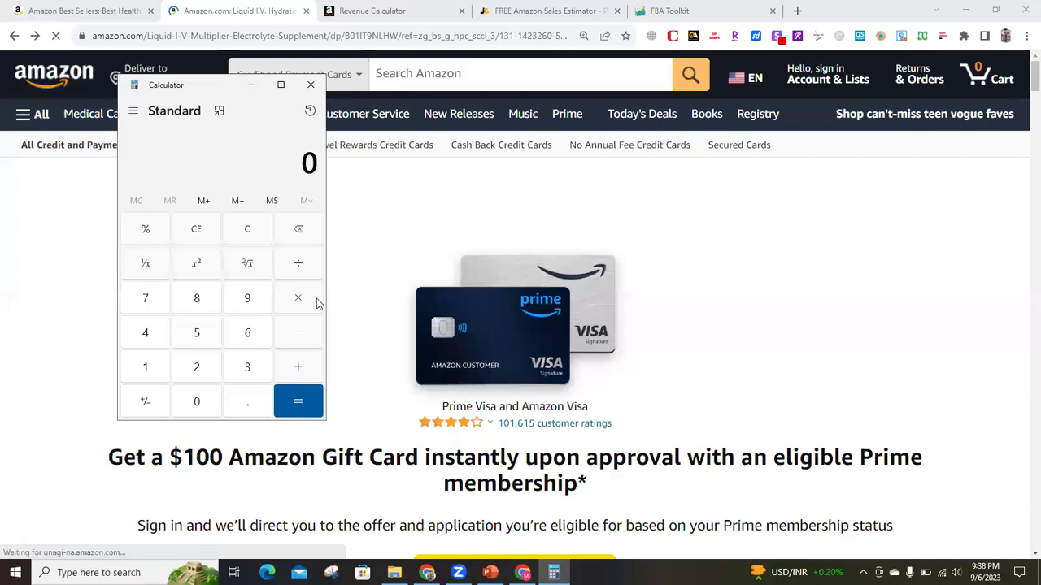
type("2,500")
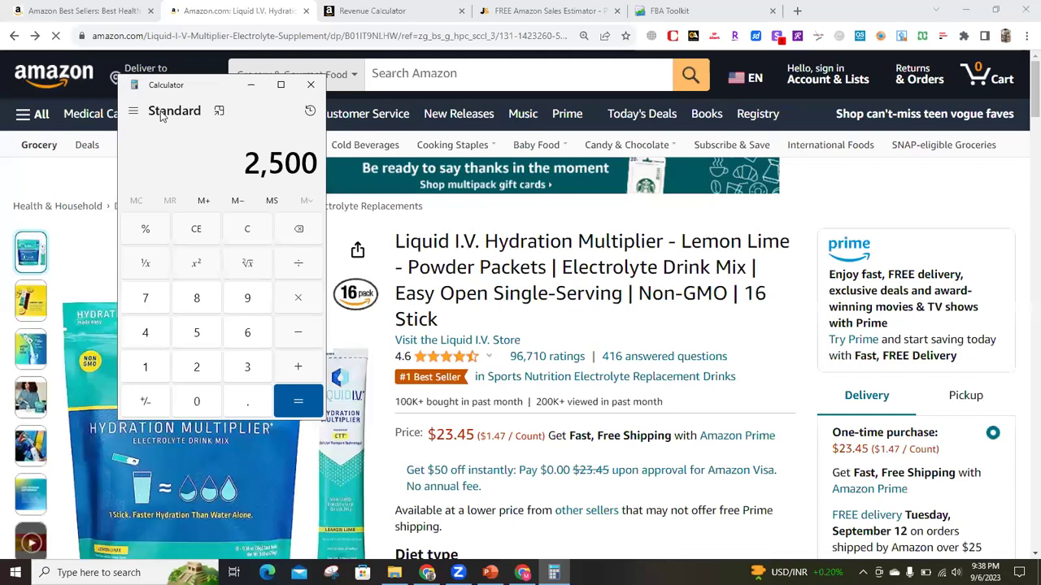
type("*23.4")
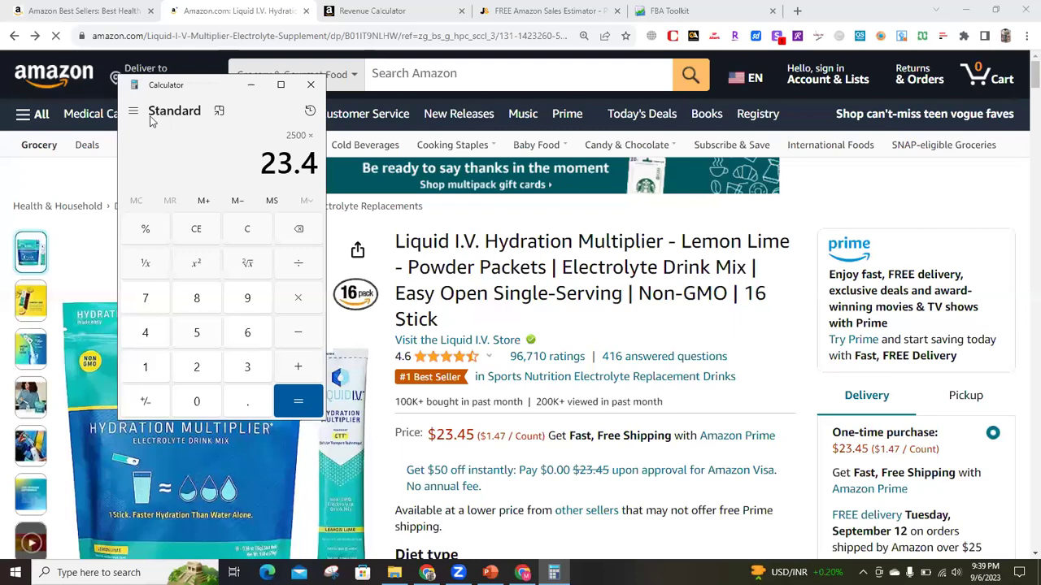
type("5")
key("Return")
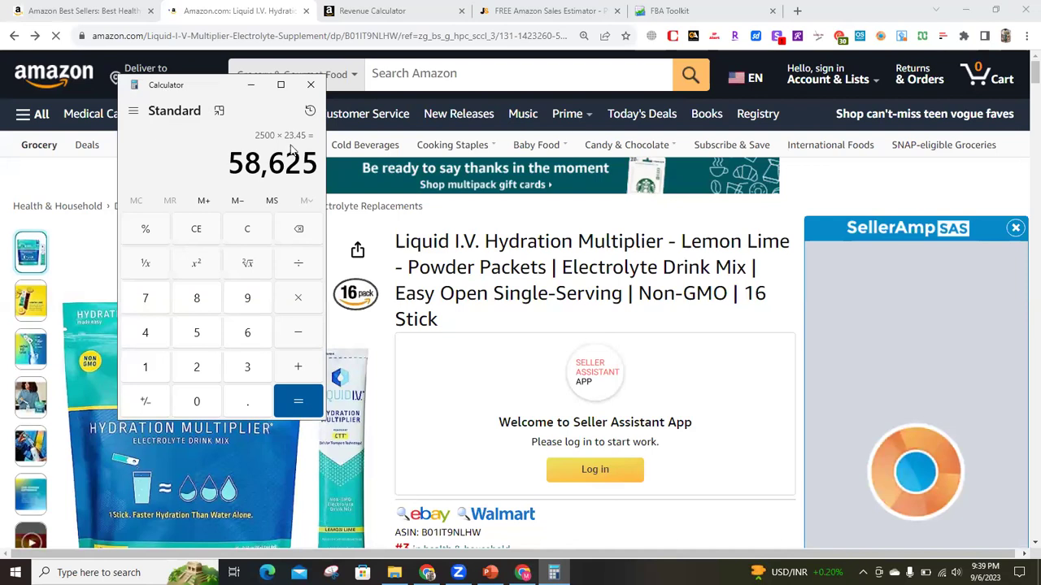
Step: Minimize Calculator, recheck the FBA Toolkit 30-day estimate, and return to the Amazon product page
left_click_drag(203, 85, 196, 148)
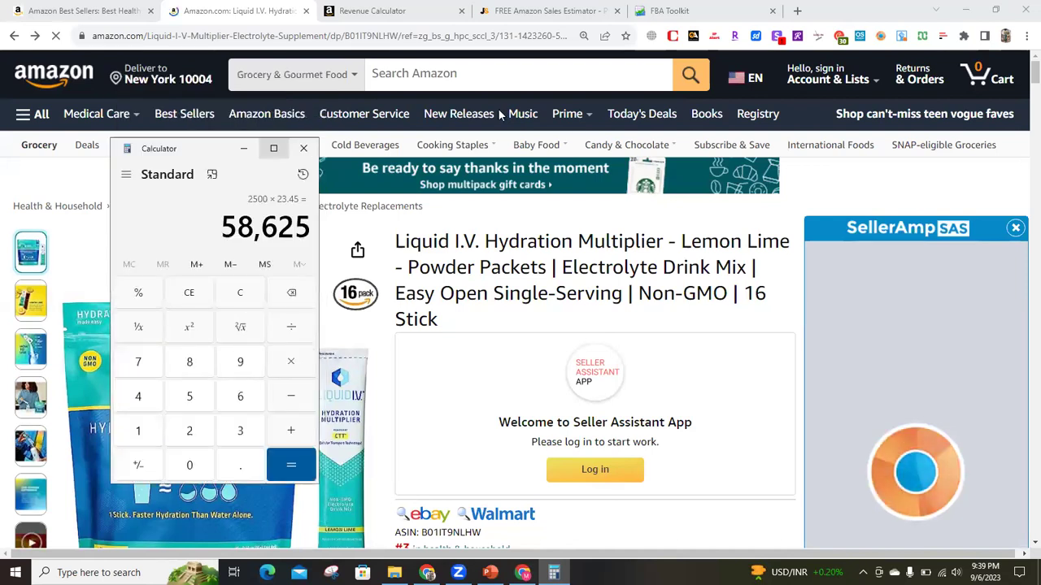
left_click(500, 116)
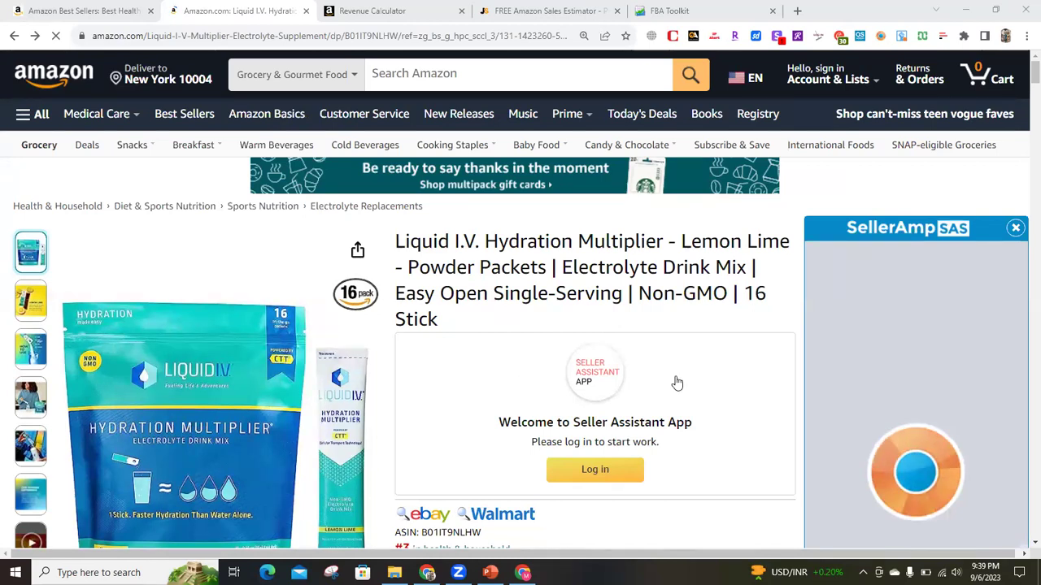
key("ctrl+5")
double_click(538, 388)
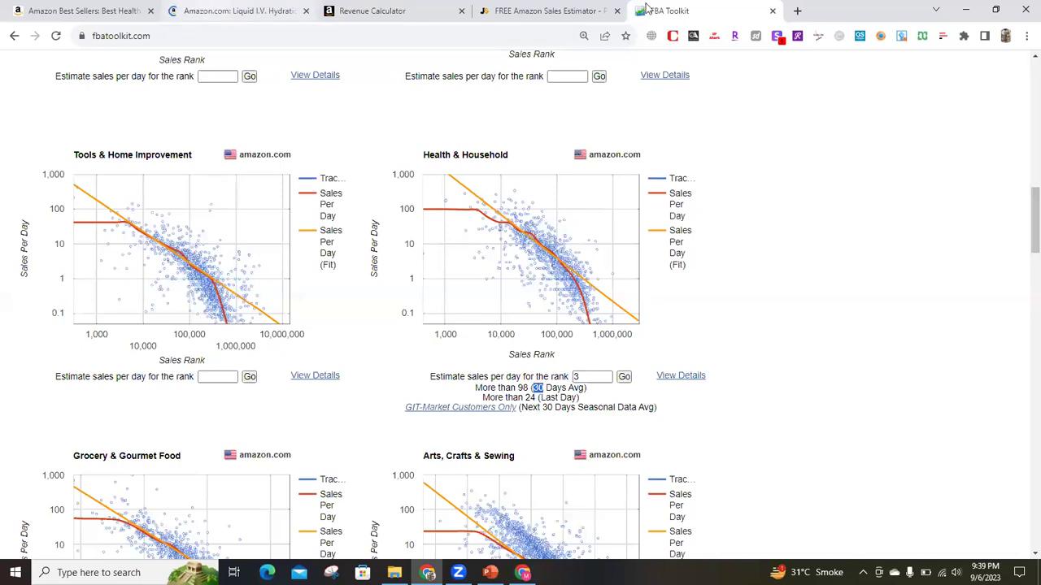
key("ctrl+2")
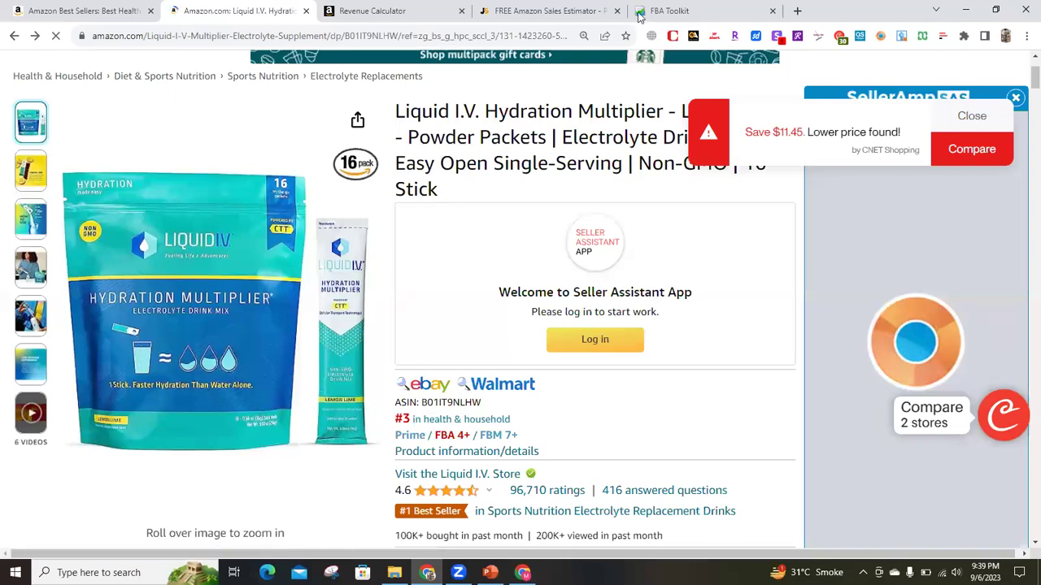
Step: Search Google for 'temp mail' in a new tab
left_click(640, 16)
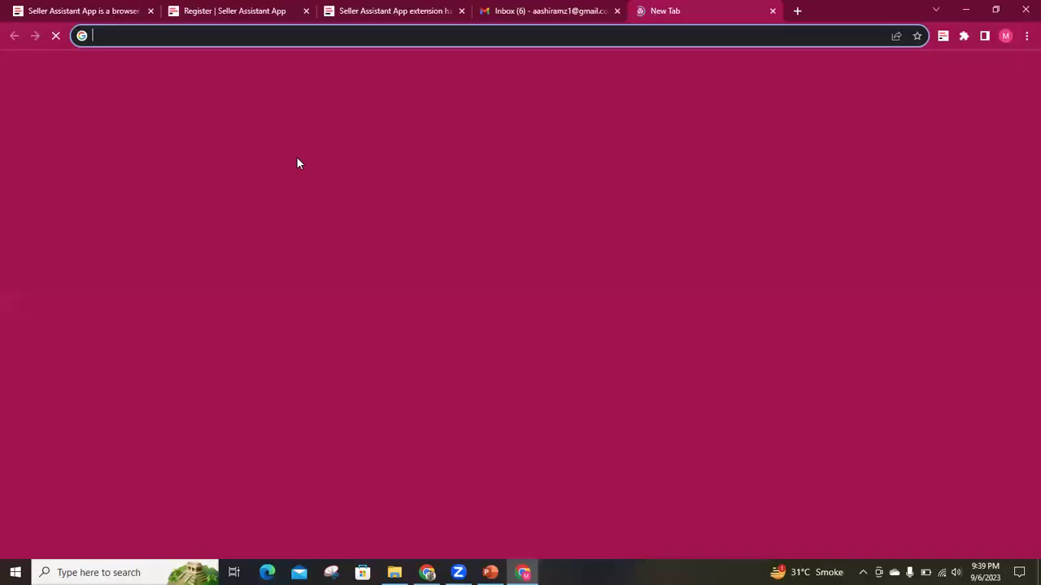
type("temp")
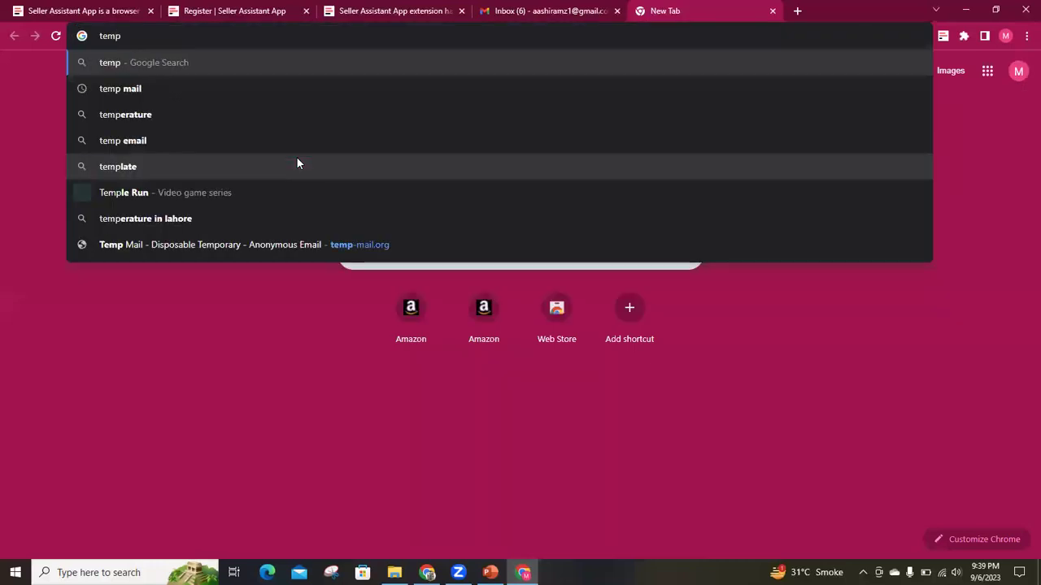
key("Down")
key("Return")
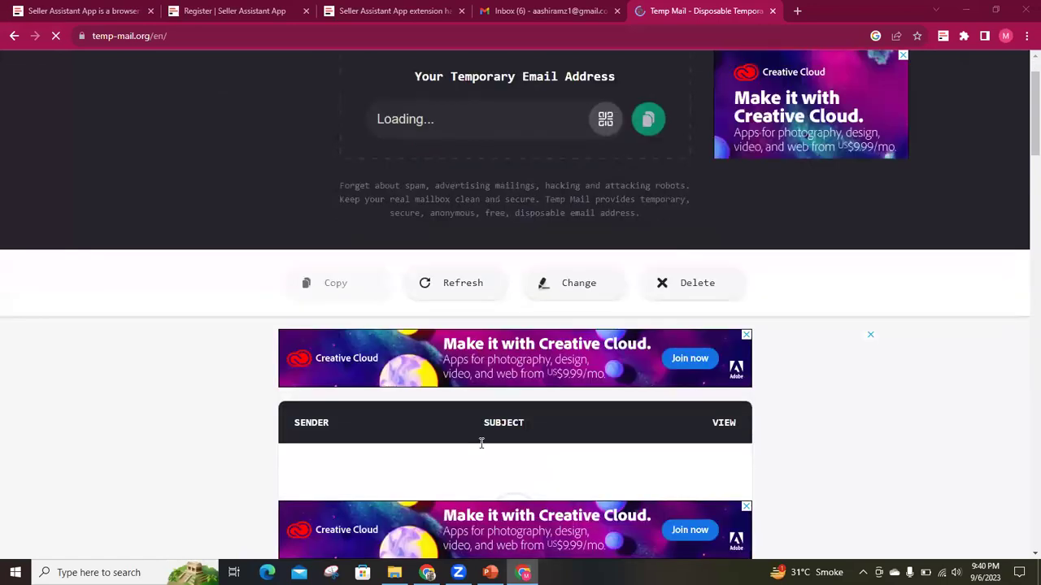
Step: Get a disposable Temp Mail address and select the email domain on the Seller Assistant App sign-up form
scroll(512, 460, "down", 2)
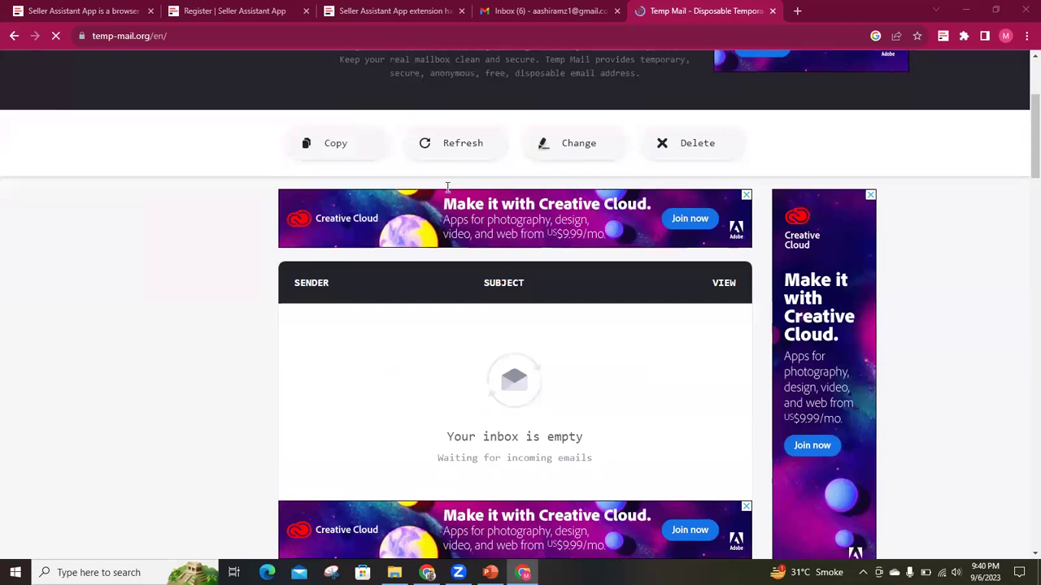
scroll(471, 198, "up", 2)
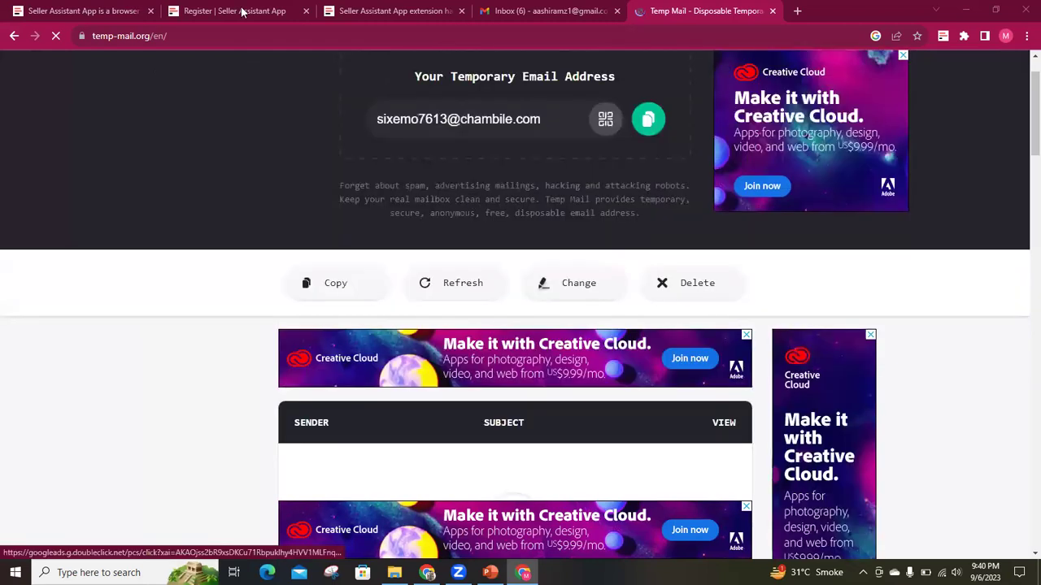
left_click(242, 11)
double_click(488, 311)
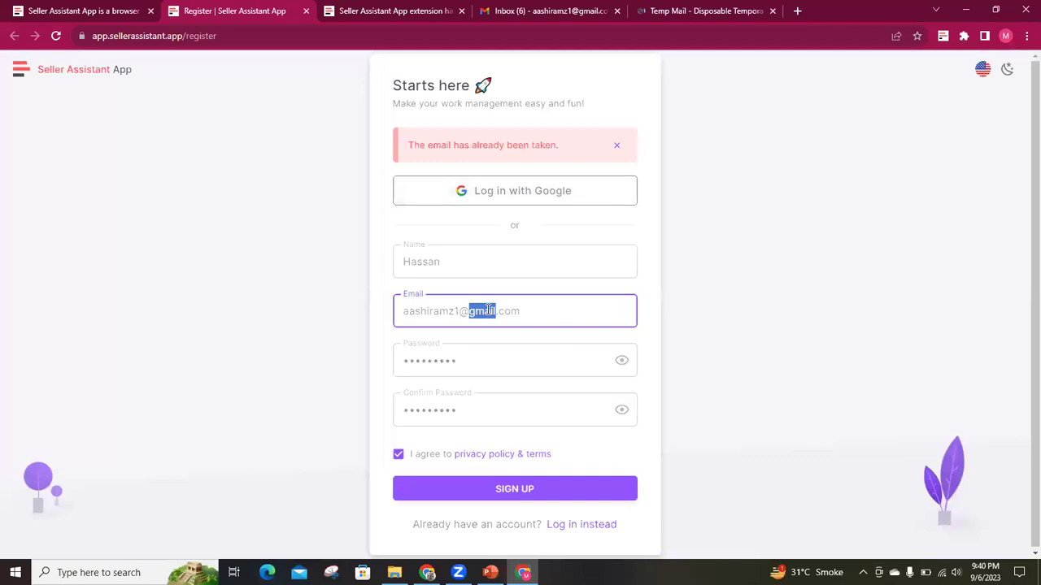
Step: Replace the sign-up email with the Temp Mail address and submit the registration
key("ctrl+a")
key("ctrl+v")
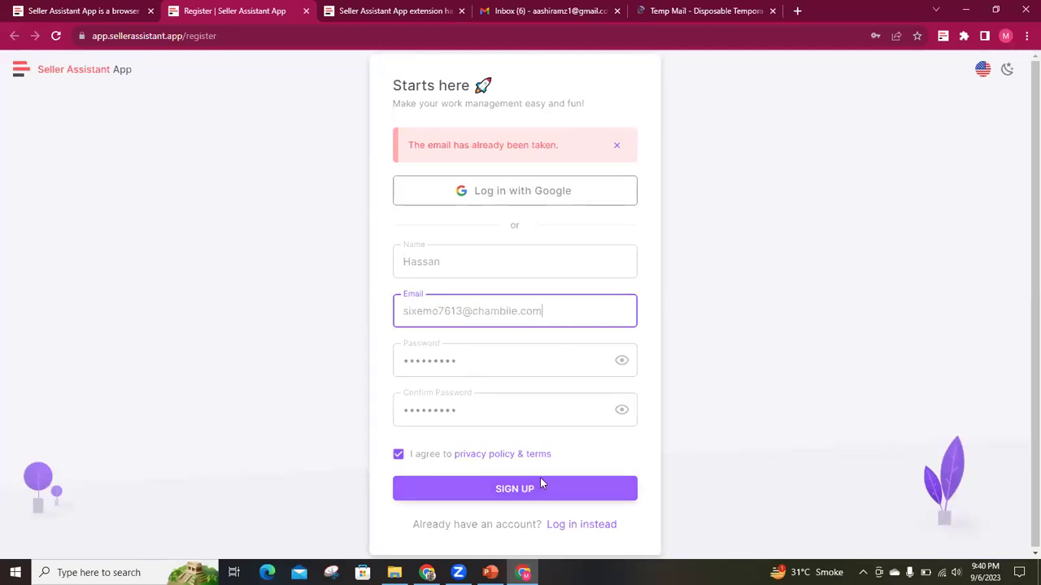
left_click(541, 481)
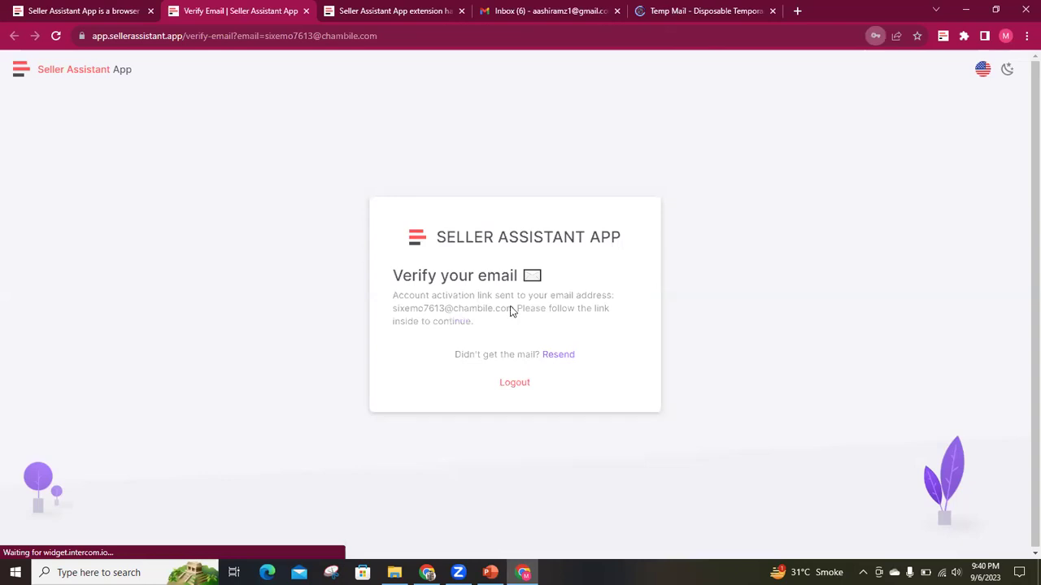
Step: Open the 'Verify Email Address' message in Temp Mail and follow its verification link
key("ctrl+5")
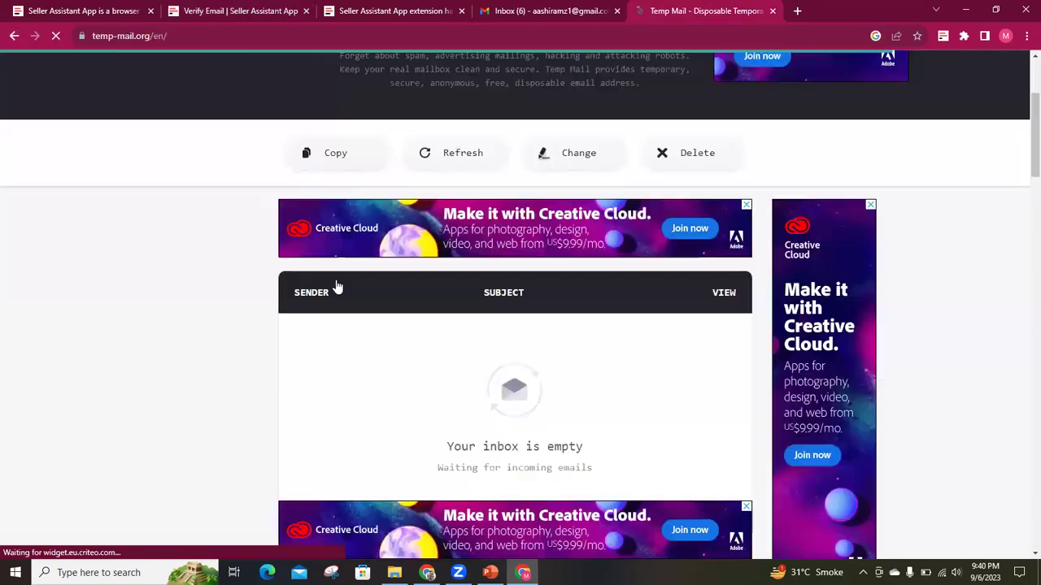
scroll(330, 271, "down", 1)
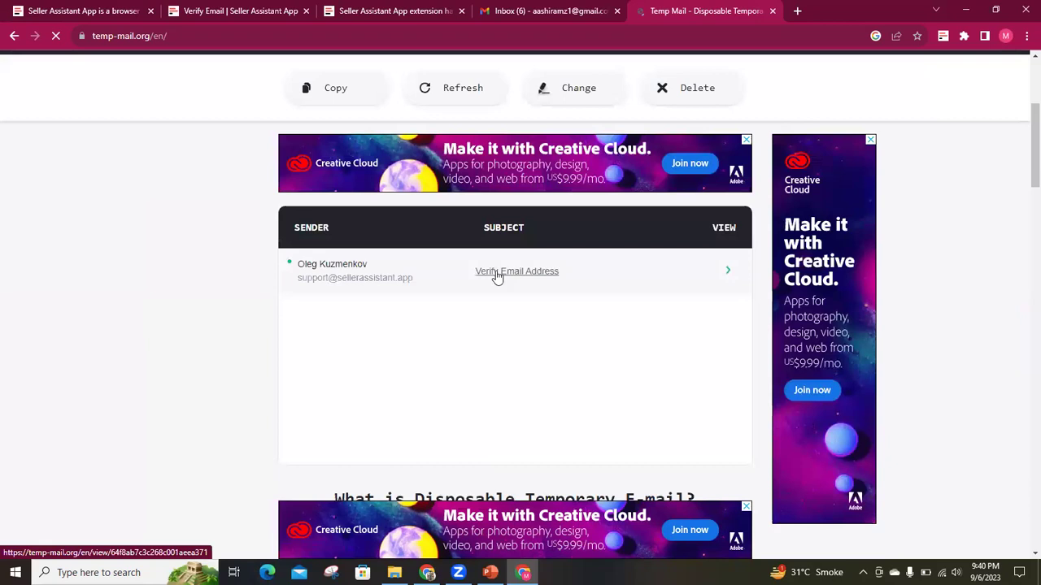
left_click(498, 274)
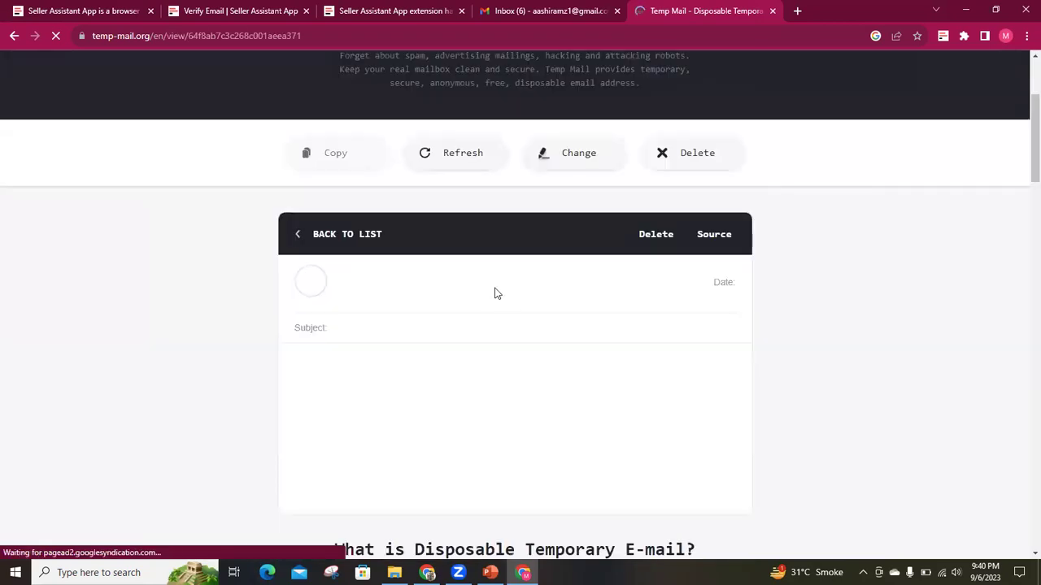
scroll(494, 293, "down", 1)
scroll(517, 442, "down", 1)
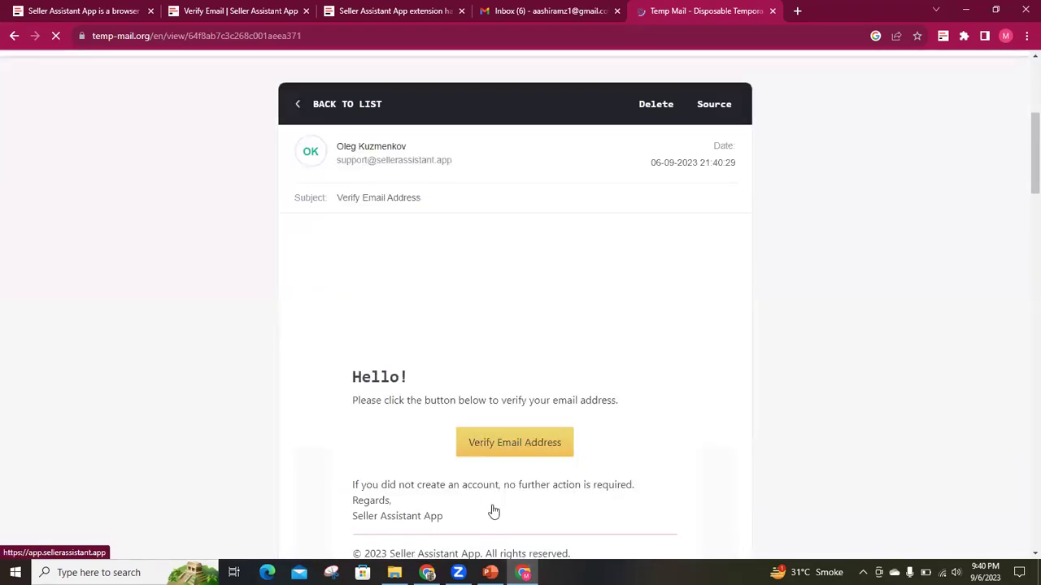
left_click(522, 441)
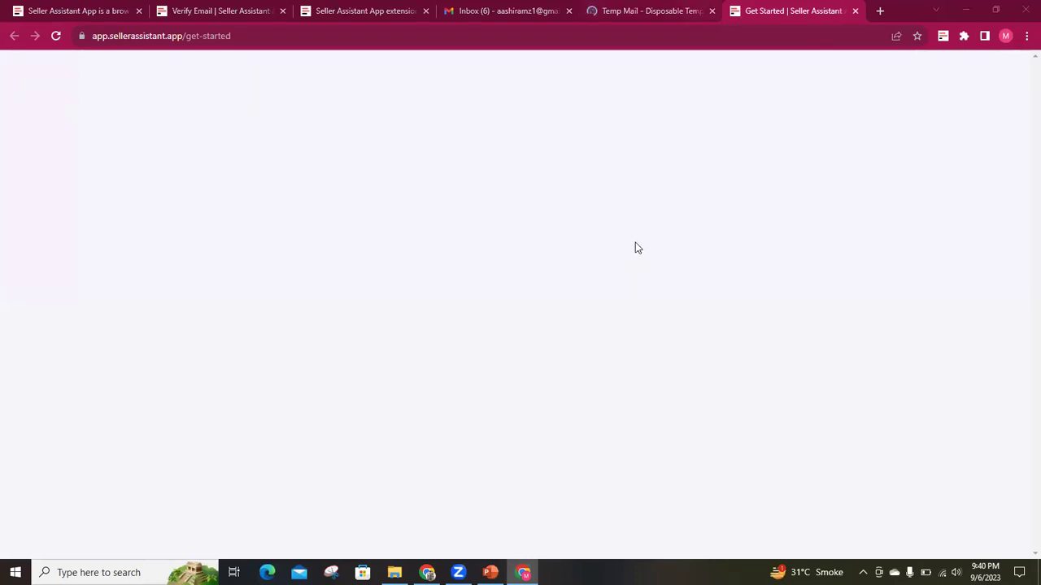
Step: Reload the verify-email tab, then answer role Other, business Online Arbitrage, and experience 'I'm just getting started'
left_click(267, 7)
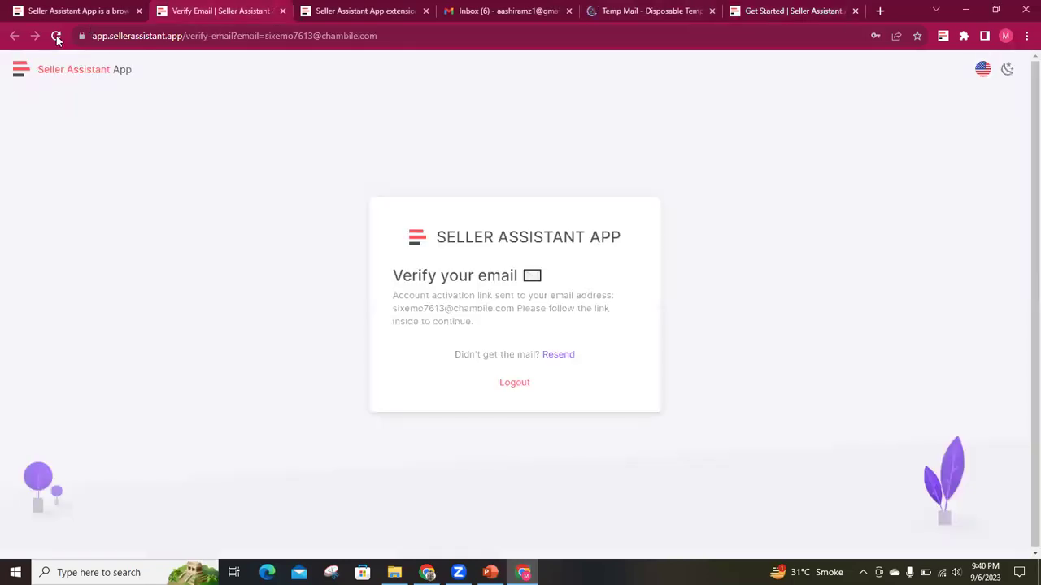
left_click(57, 37)
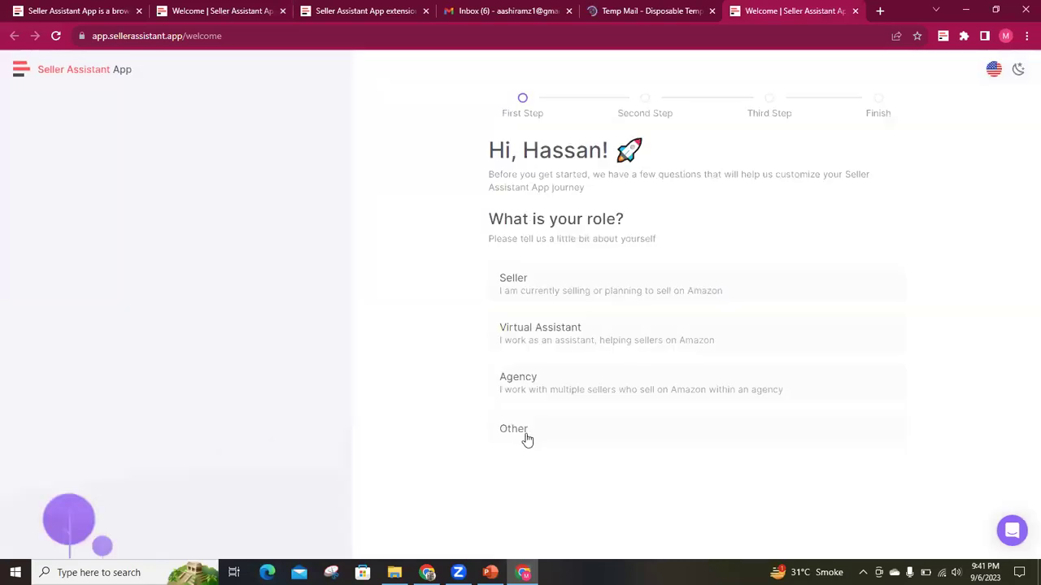
left_click(526, 439)
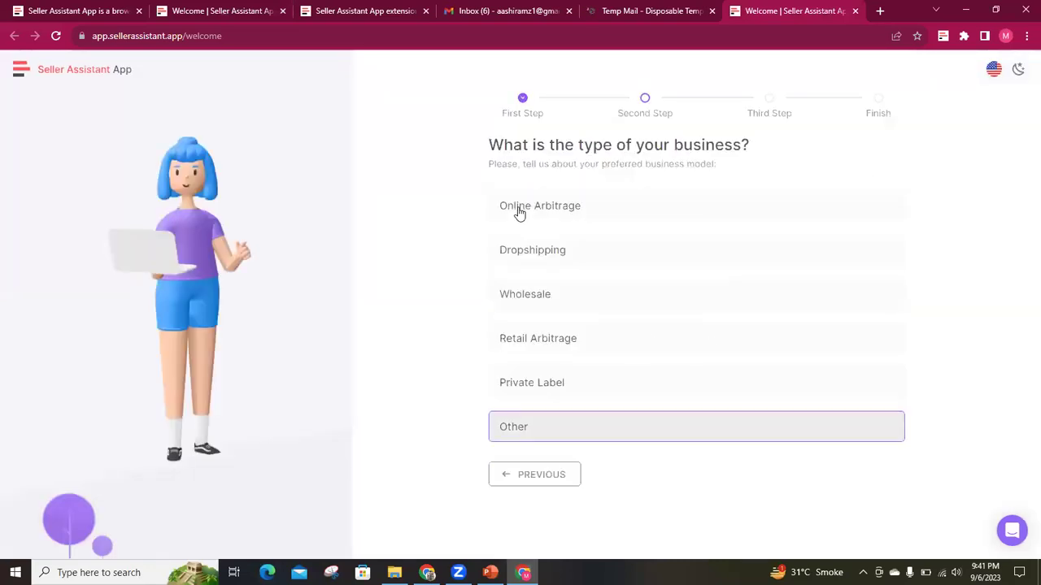
left_click(519, 213)
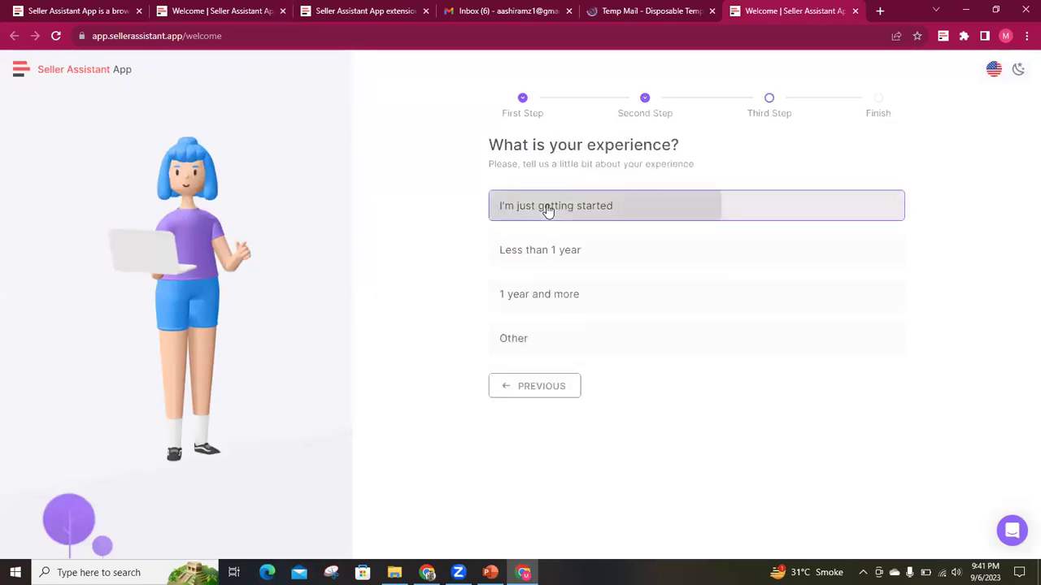
left_click(510, 210)
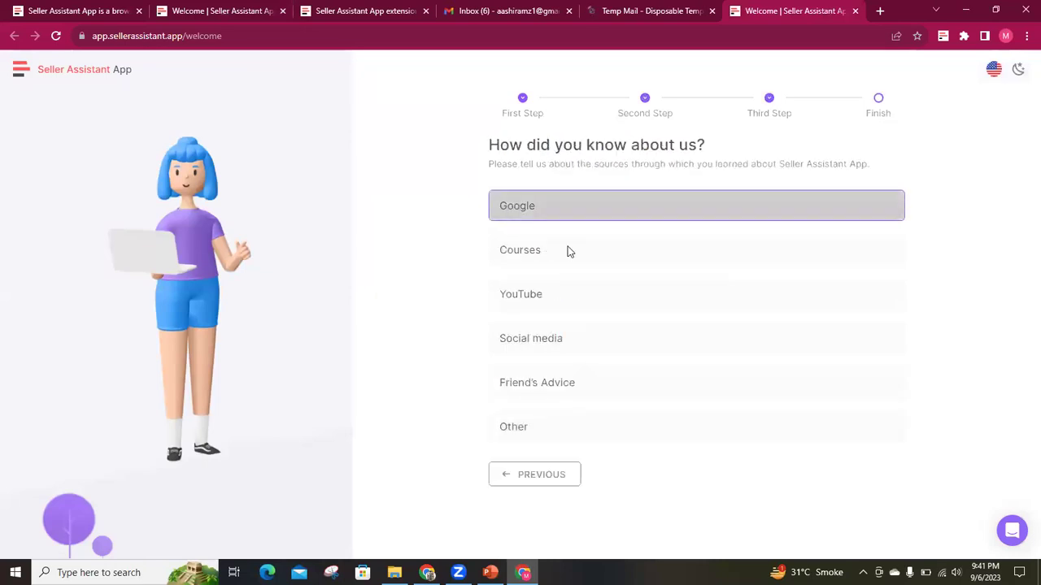